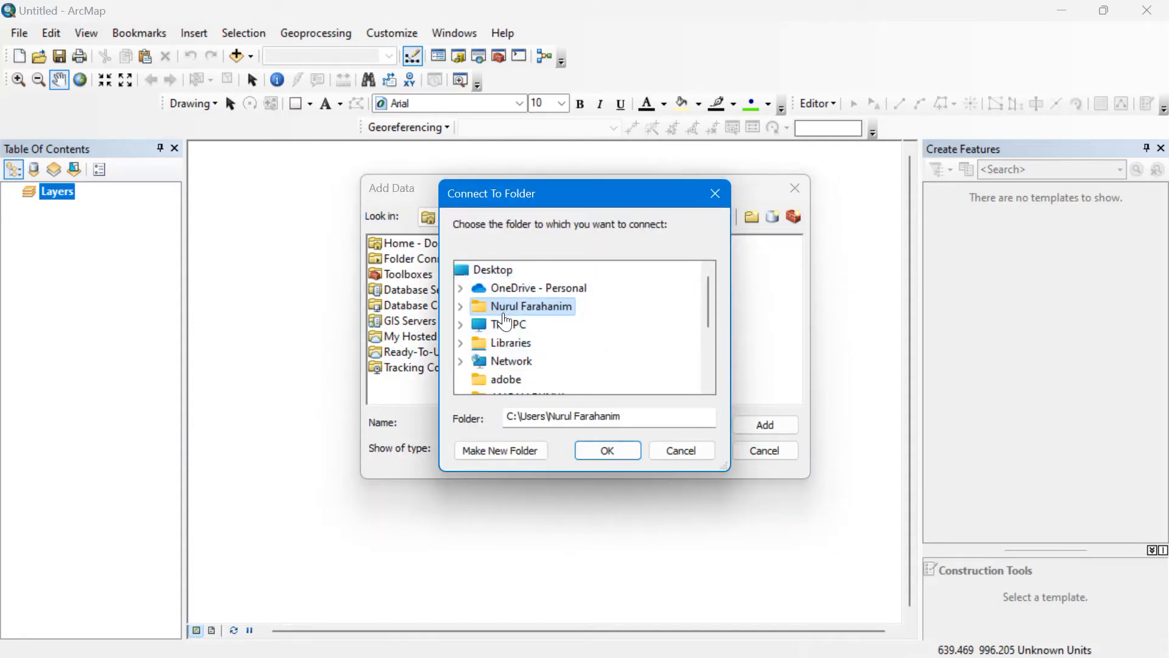
Connect to the Desktop\gis data video folder in the Add Data browser.
double_click(500, 305)
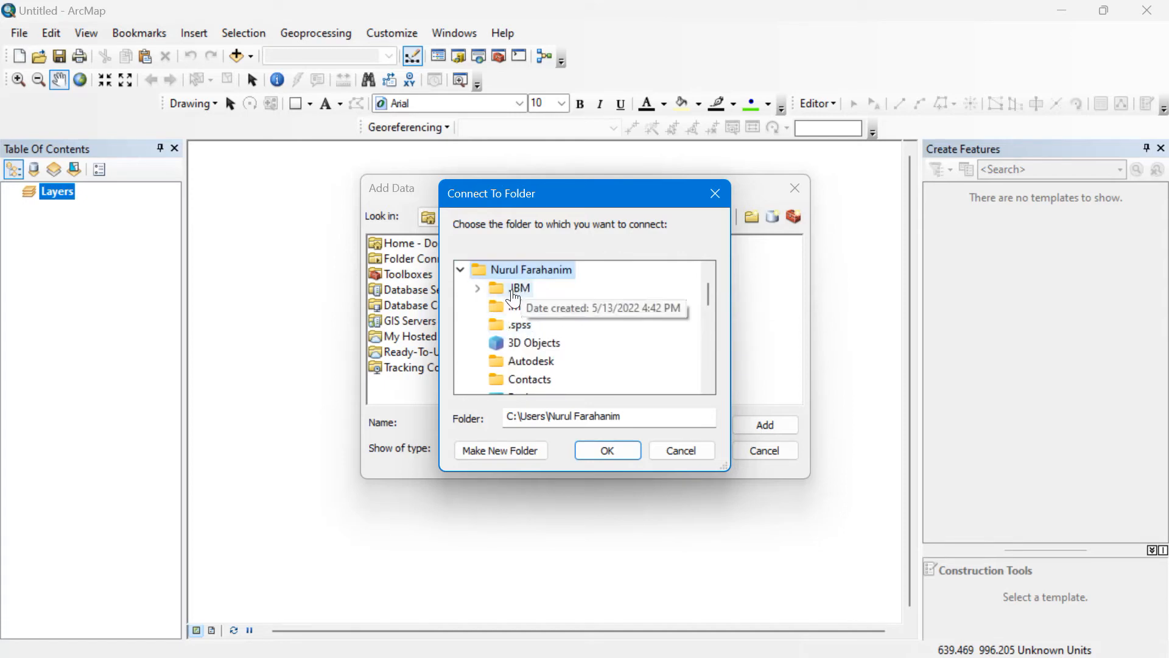
double_click(482, 292)
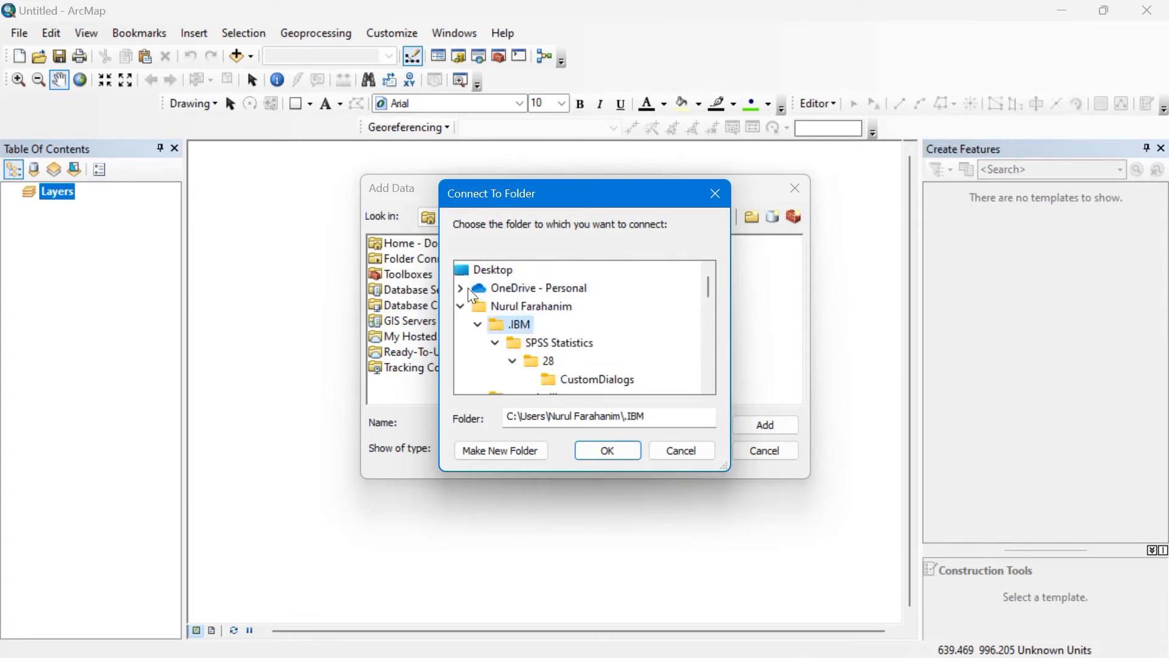
click(462, 287)
click(467, 275)
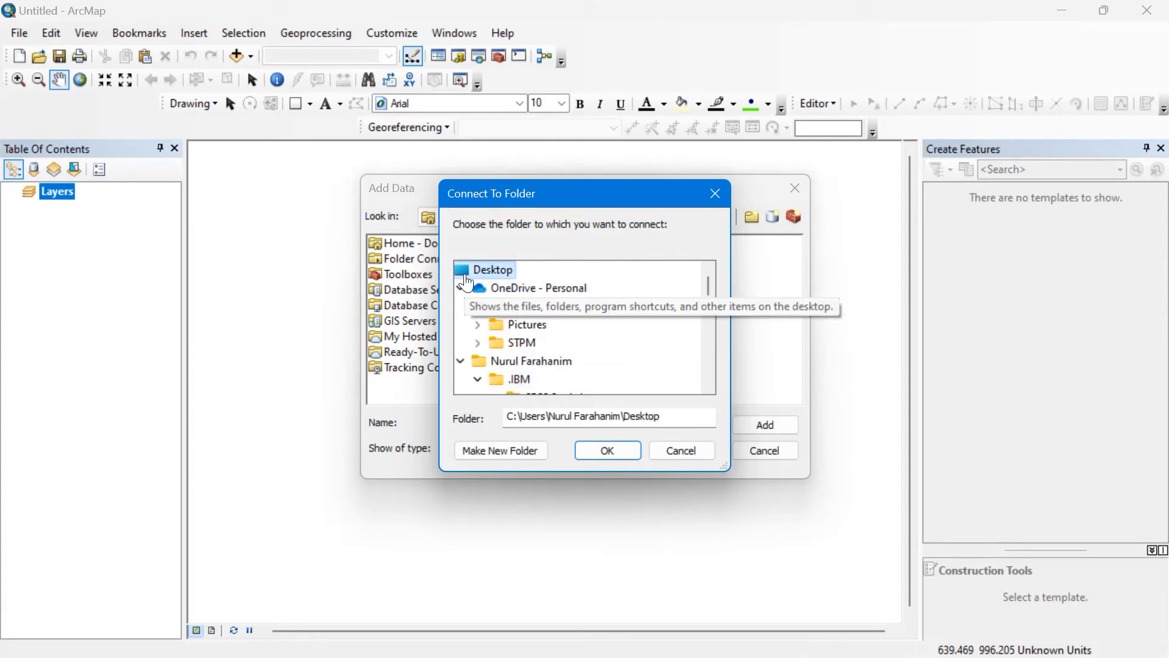
scroll(523, 330, down, 4)
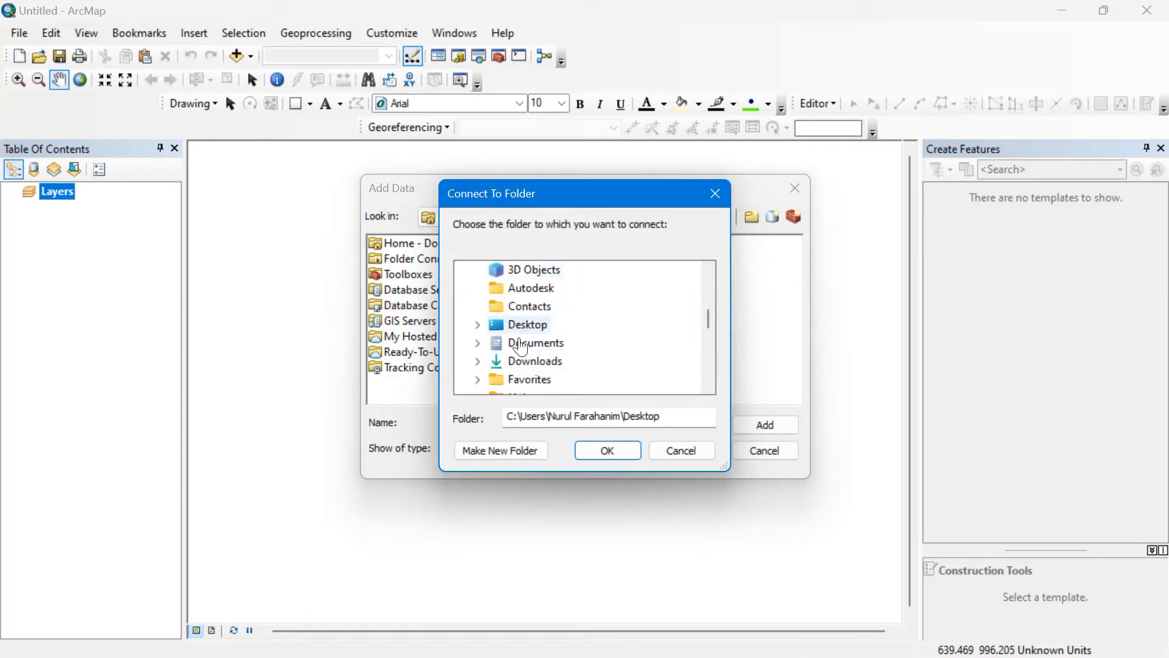
double_click(495, 329)
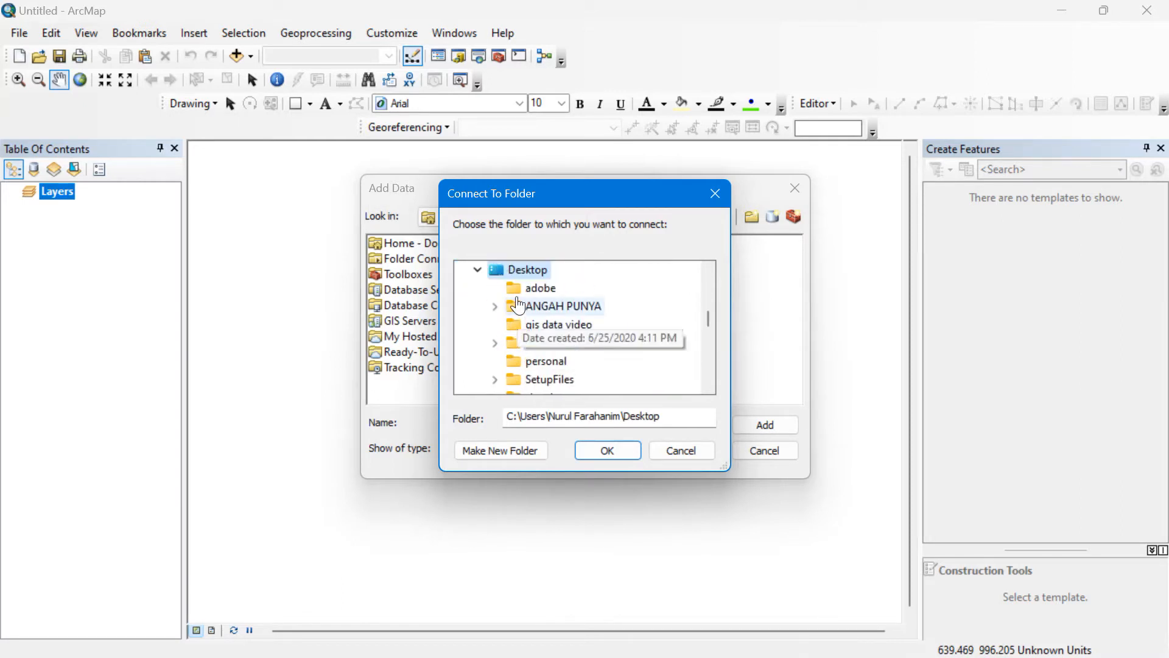
click(517, 331)
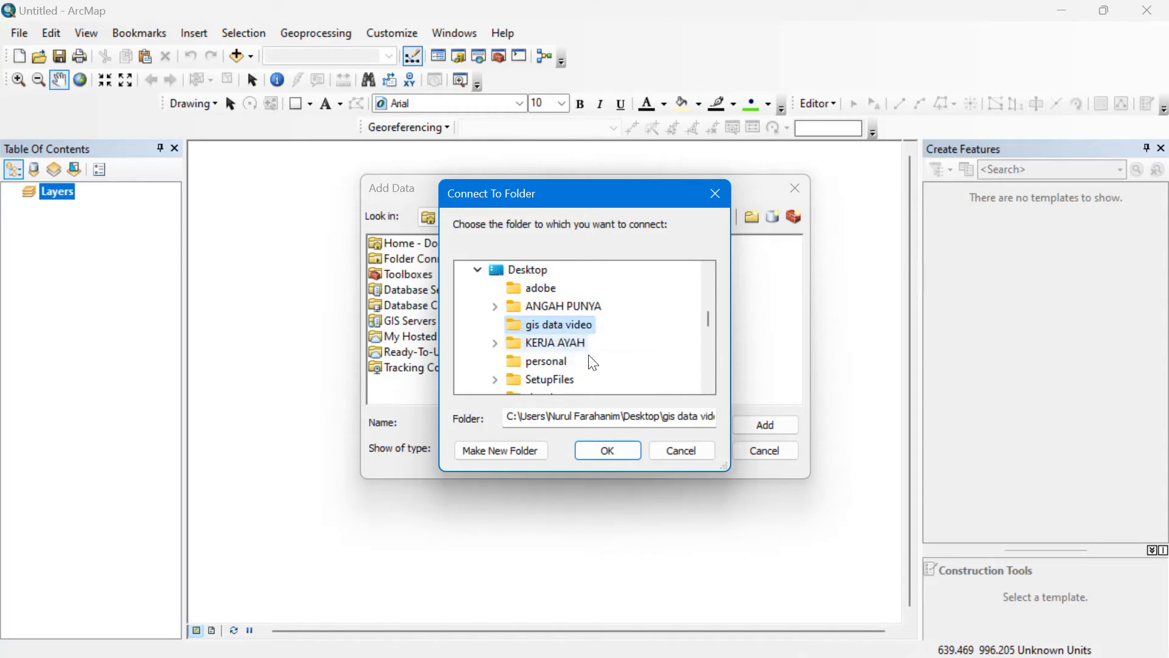
click(606, 450)
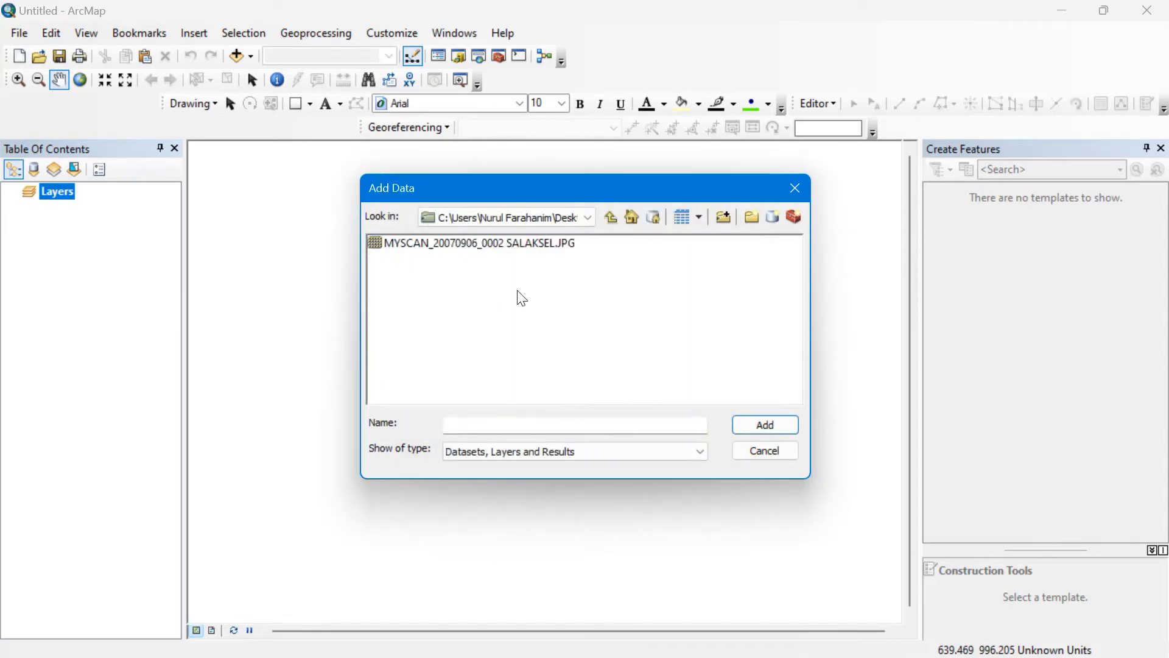
Add MYSCAN_20070906_0002 SALAKSEL.JPG as a layer, accepting the unknown spatial reference warning.
click(519, 247)
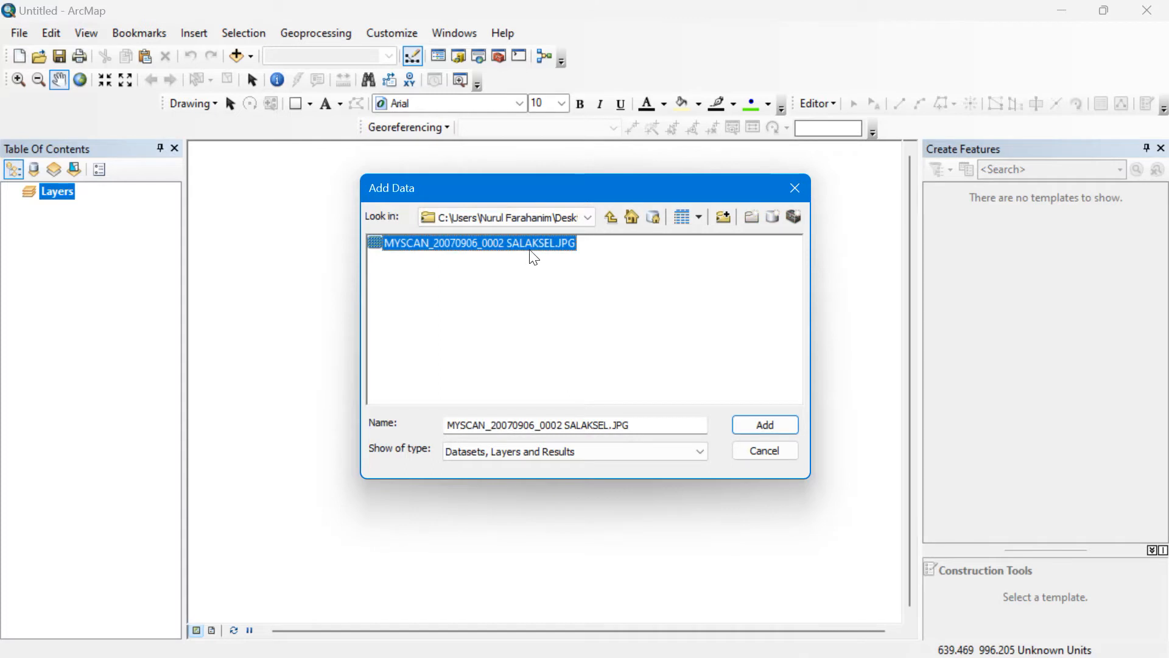
click(738, 420)
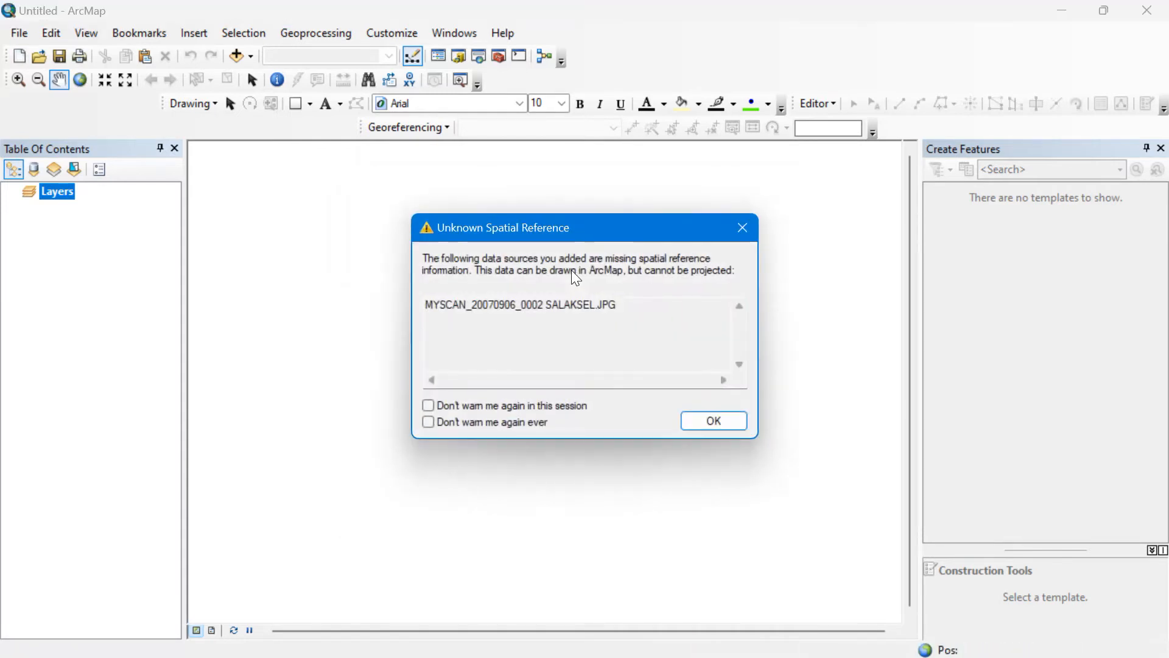
click(691, 422)
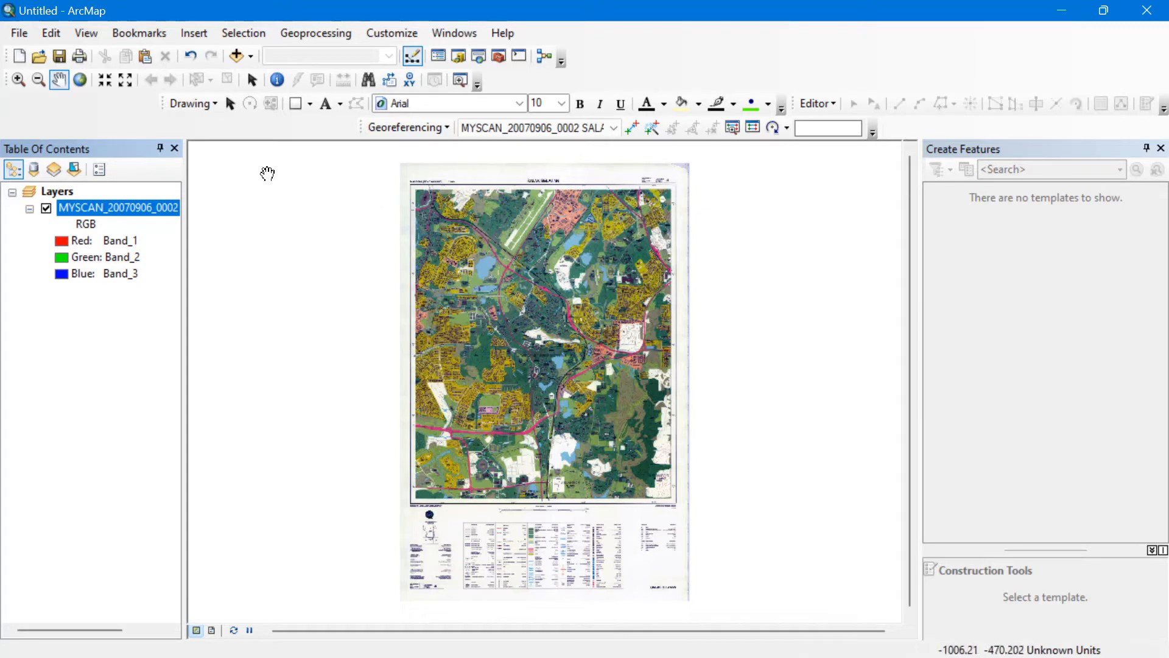
Zoom into the top-left corner and draw a rectangle ending at the 101°41′ / 03°07′ ticks.
click(296, 105)
click(18, 80)
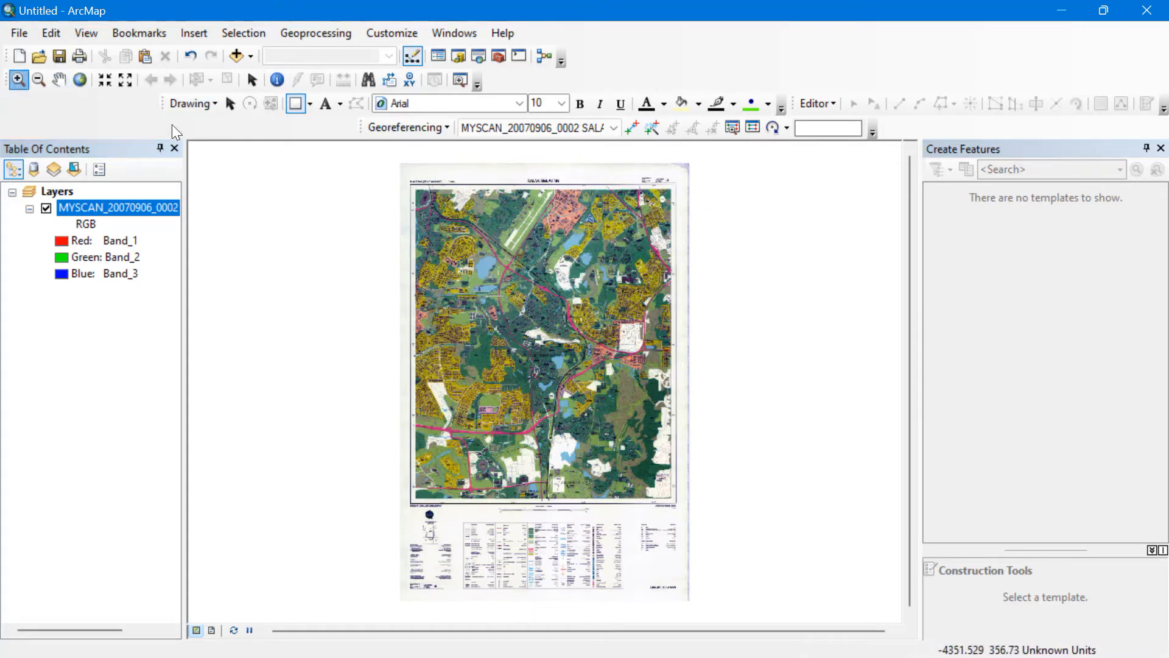
drag(401, 168, 458, 208)
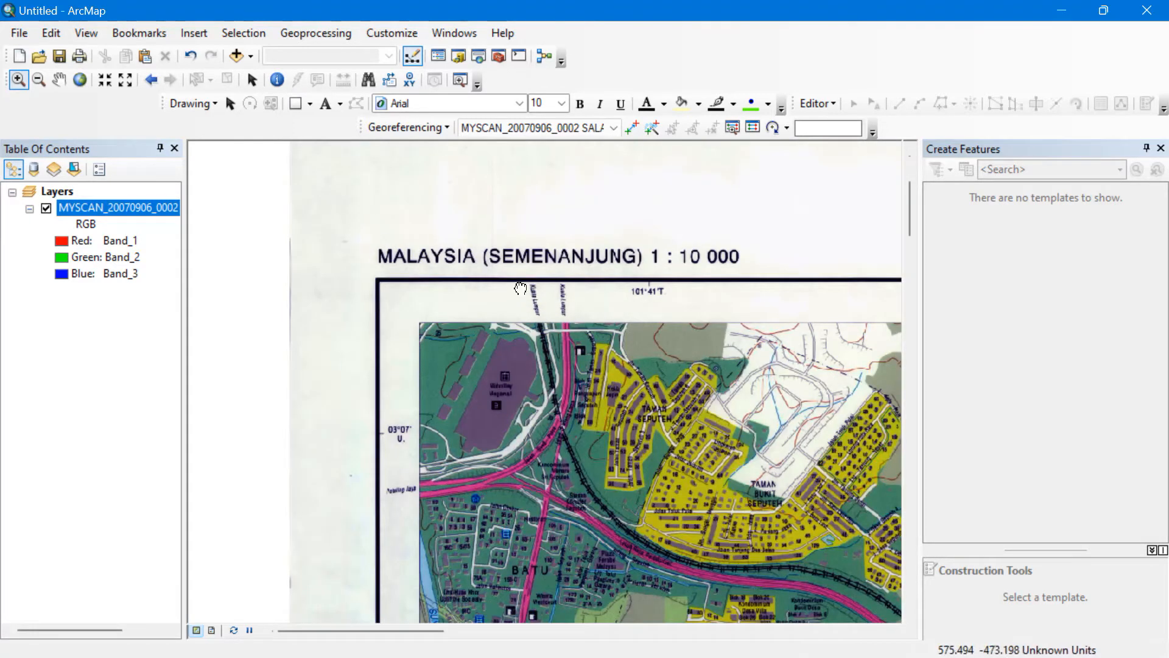
drag(521, 294, 418, 240)
click(293, 109)
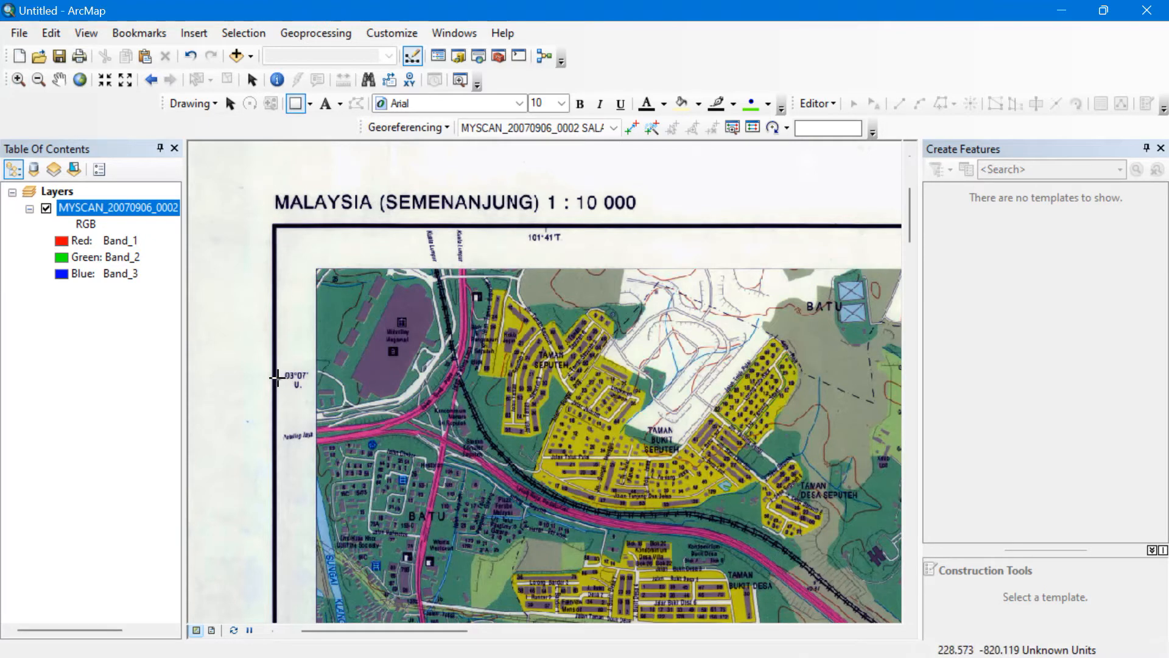
drag(276, 379, 546, 227)
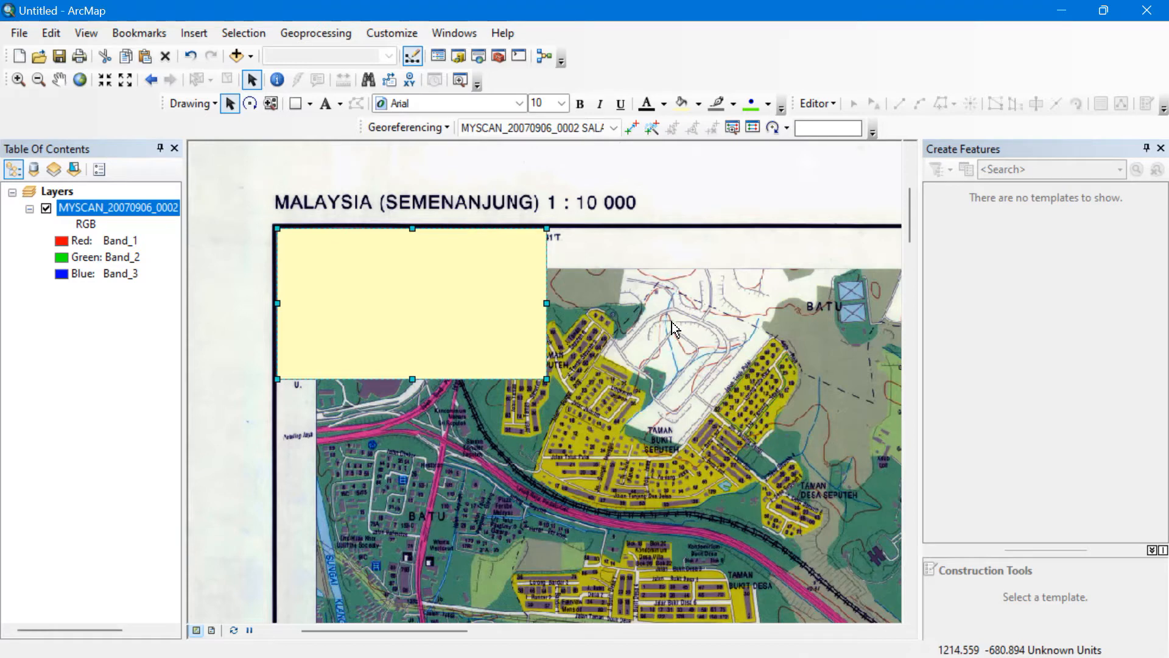
Add a control point at the top-left corner with X 101.6833, Y 3.116667, then zoom to layer.
click(631, 127)
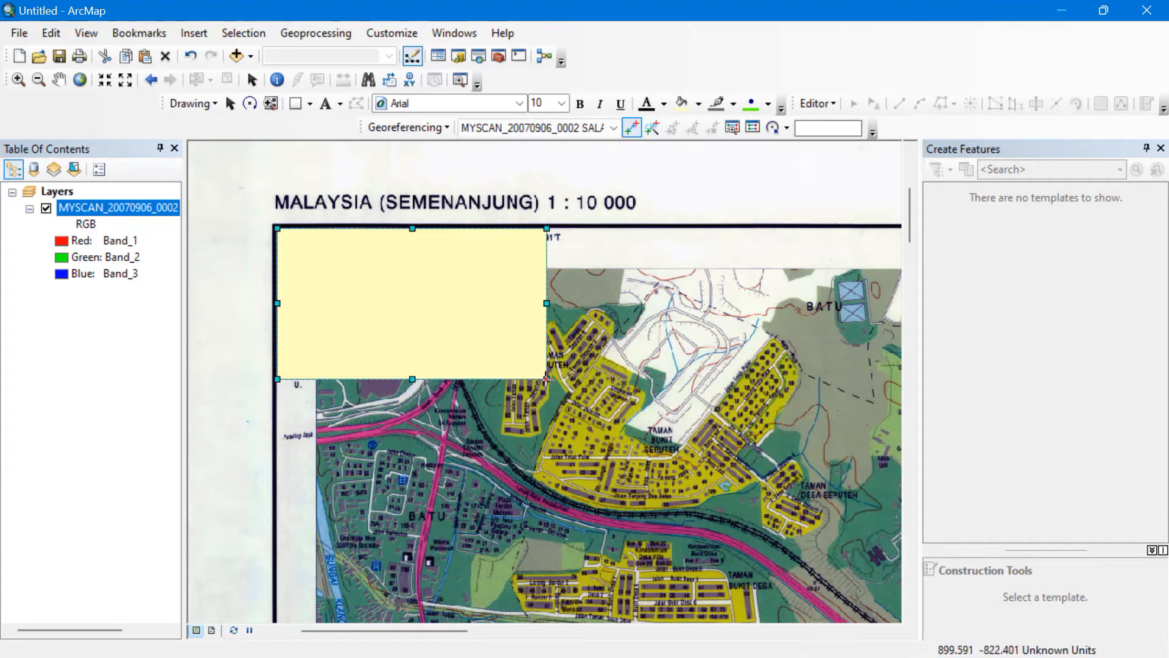
right_click(546, 378)
click(552, 387)
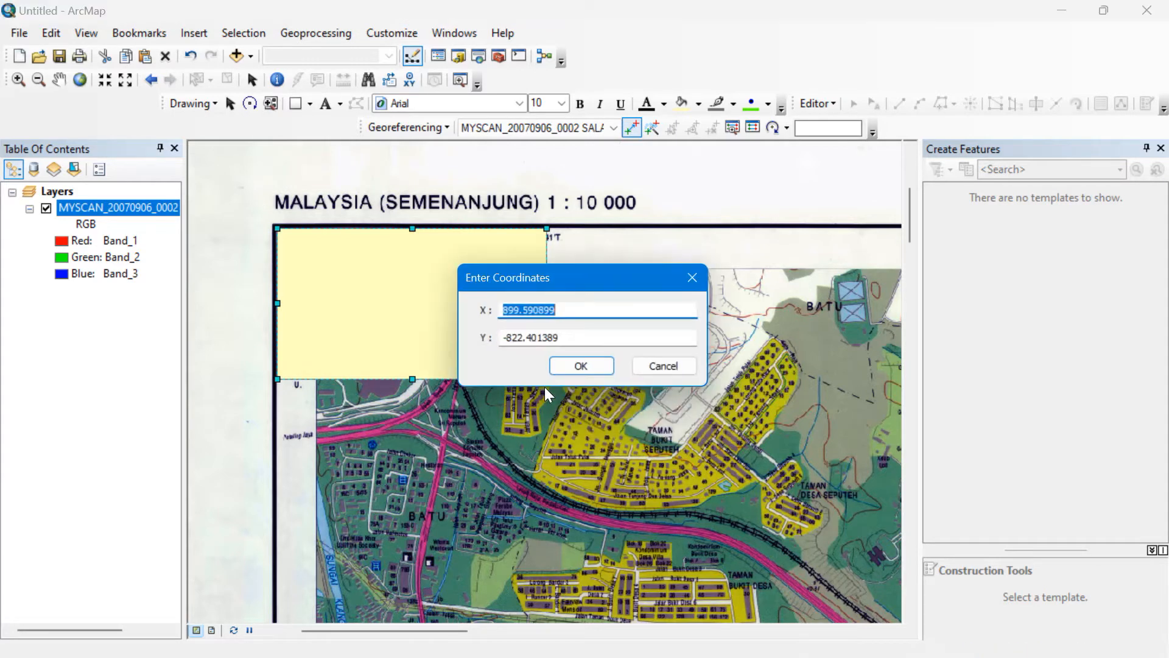
text(101.6833)
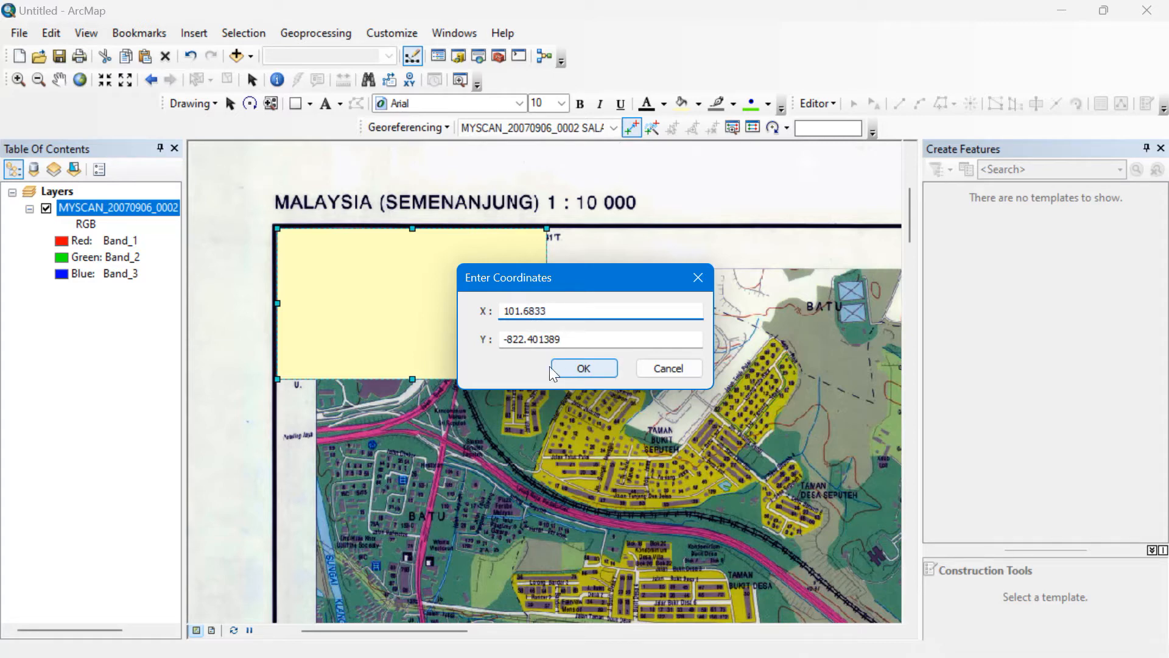
click(580, 338)
key(BackSpace)
key(BackSpace)
key(BackSpace)
key(BackSpace)
key(BackSpace)
key(BackSpace)
key(BackSpace)
key(BackSpace)
key(BackSpace)
key(BackSpace)
key(BackSpace)
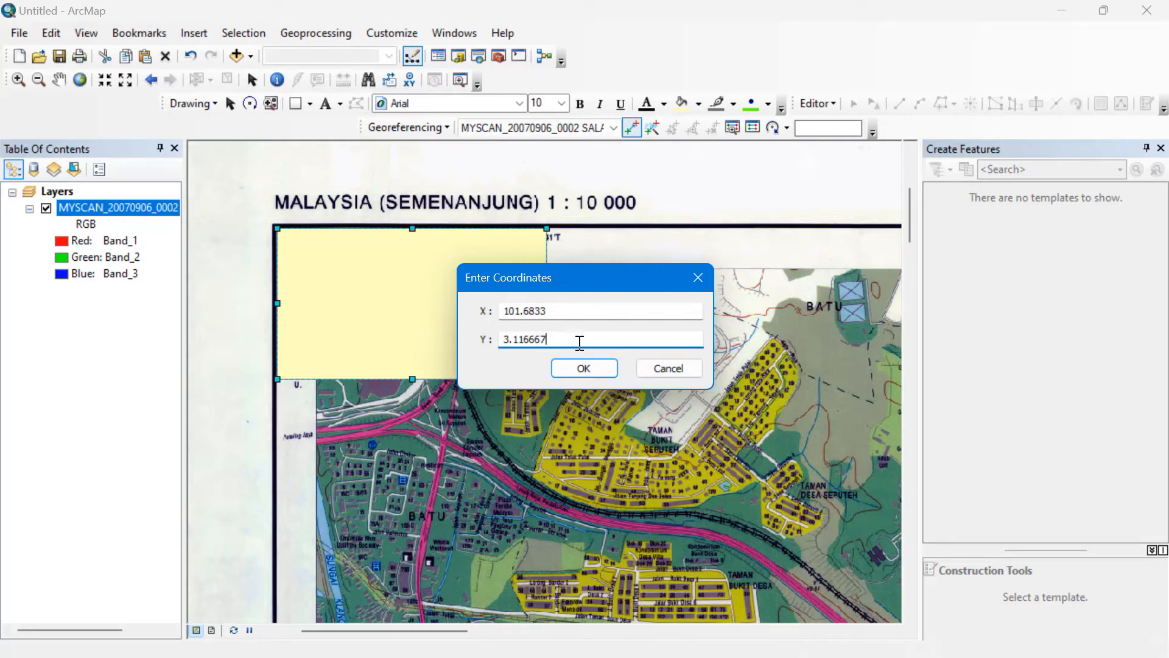
click(583, 368)
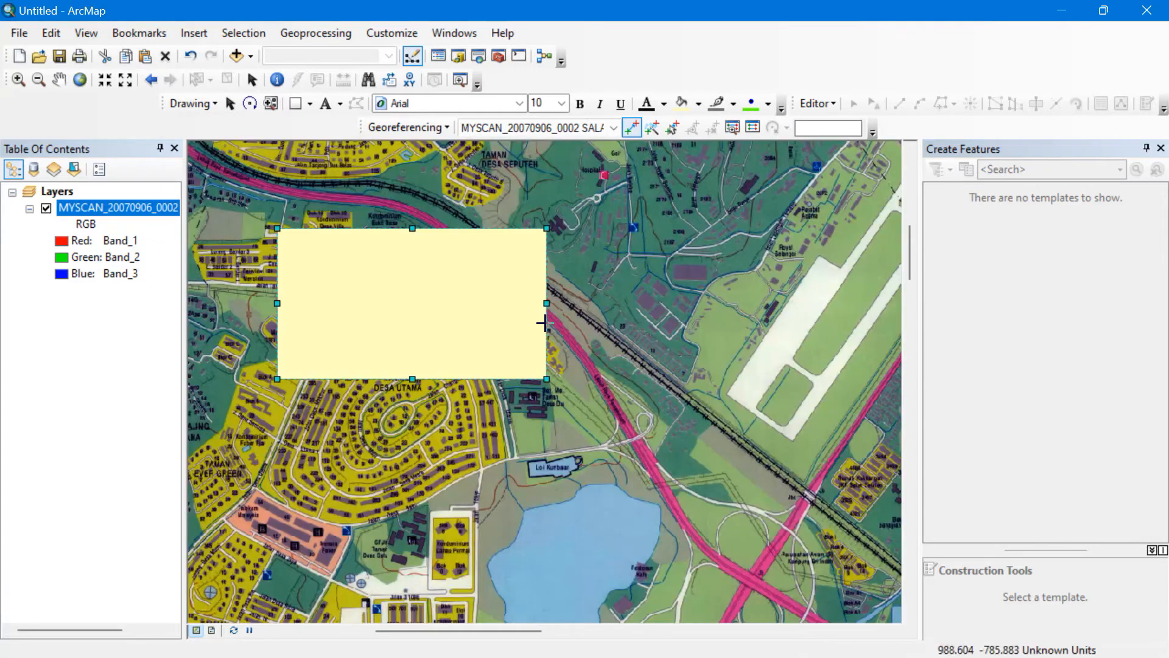
right_click(157, 206)
click(200, 300)
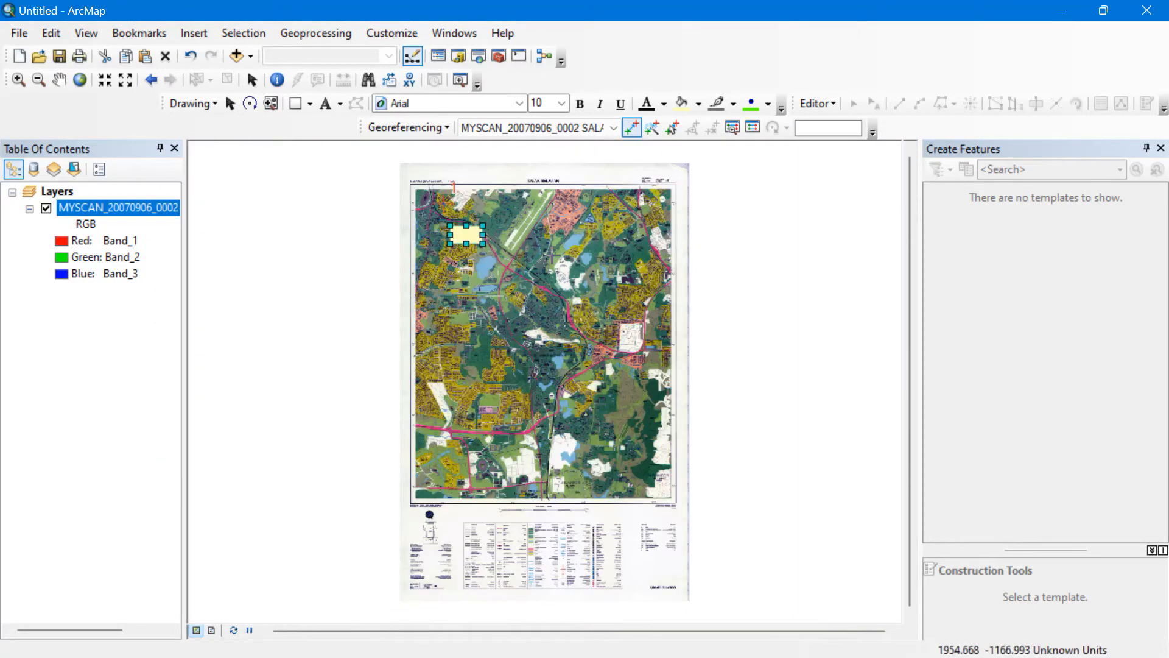
Delete the first rectangle and draw a new one at the 101°44′ / 03°07′ top-right corner.
right_click(468, 236)
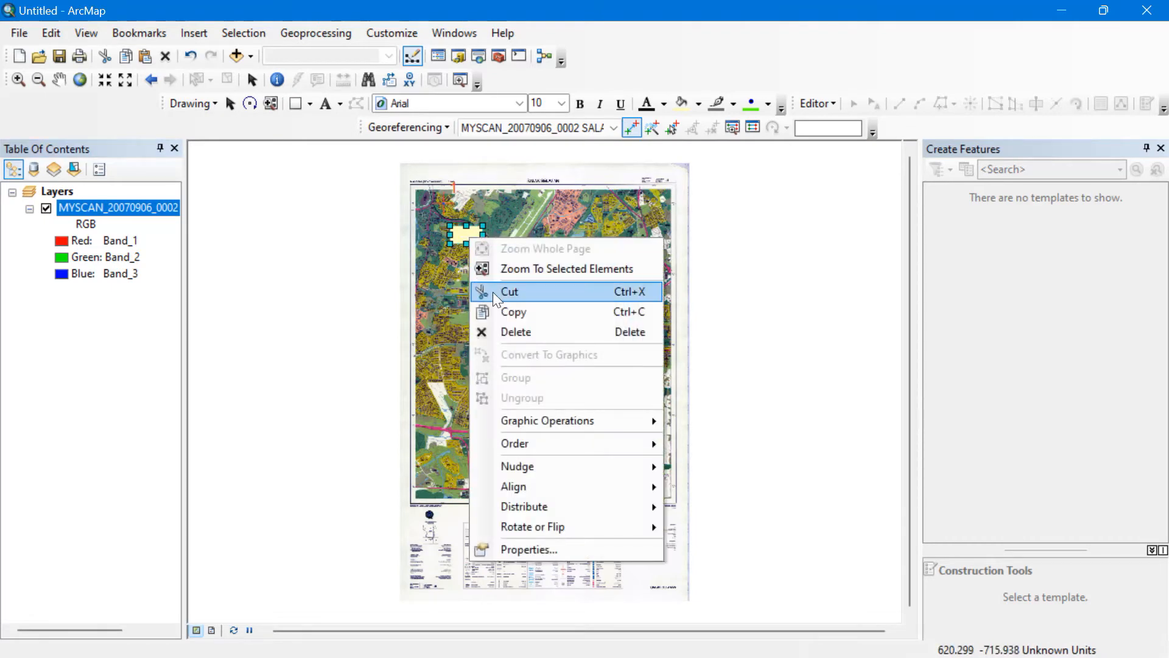
click(501, 333)
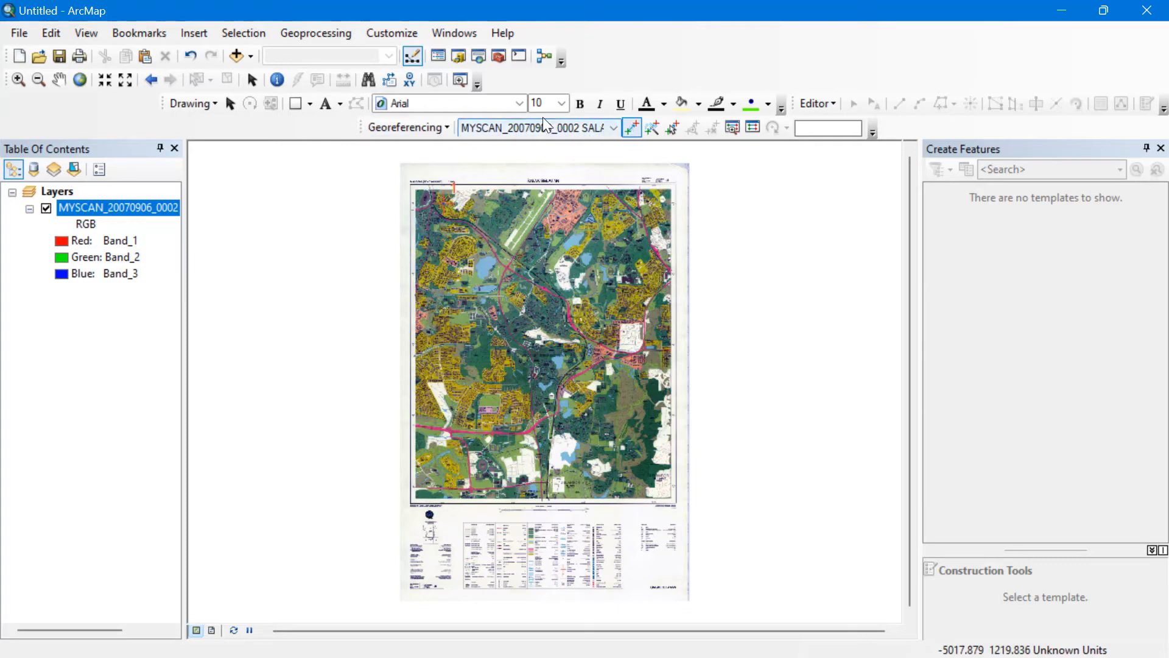
click(296, 103)
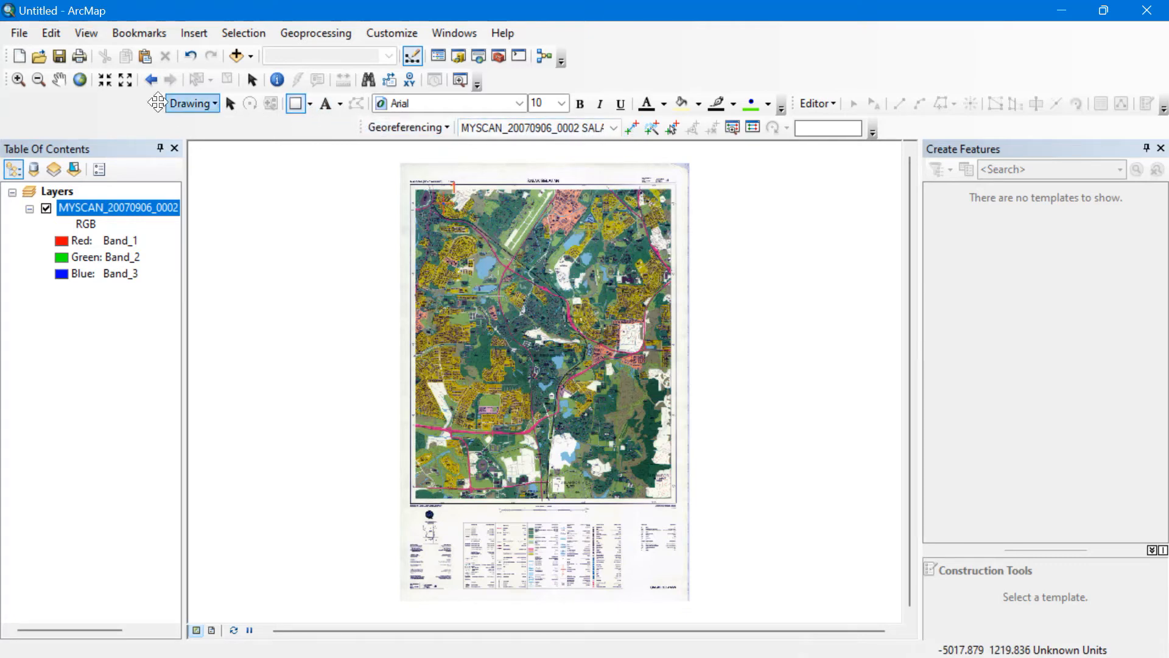
click(18, 79)
drag(628, 173, 706, 283)
drag(458, 170, 498, 303)
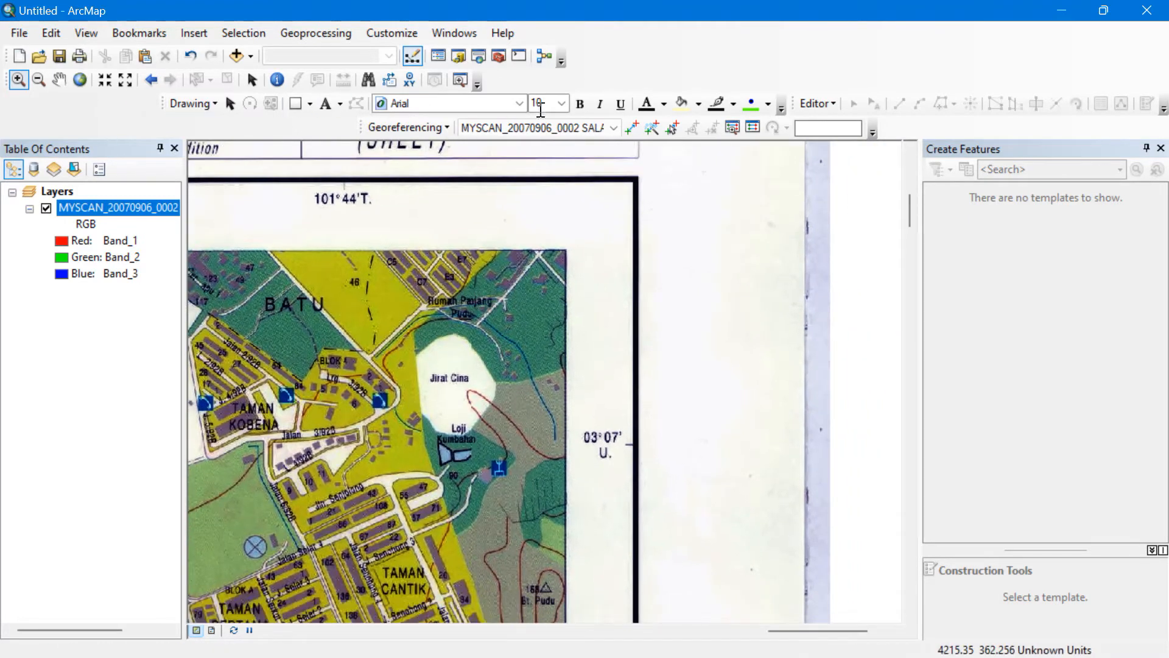
click(296, 103)
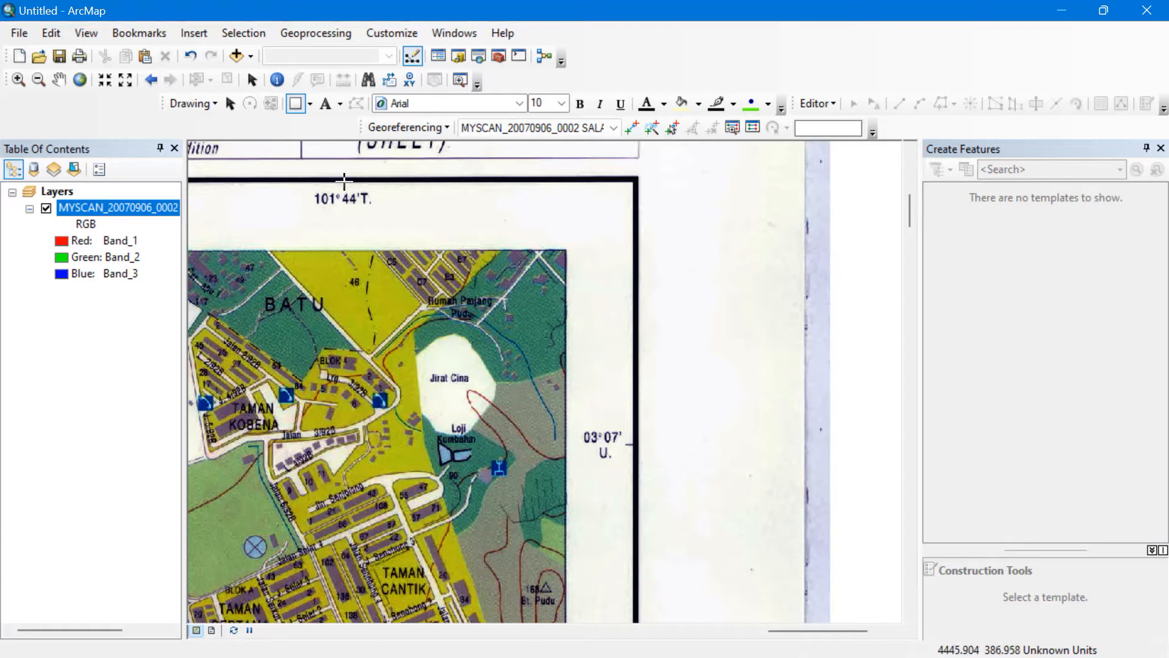
mouse_move(344, 181)
mouse_down()
mouse_move(457, 267)
mouse_move(579, 386)
mouse_move(621, 449)
mouse_move(632, 443)
mouse_up()
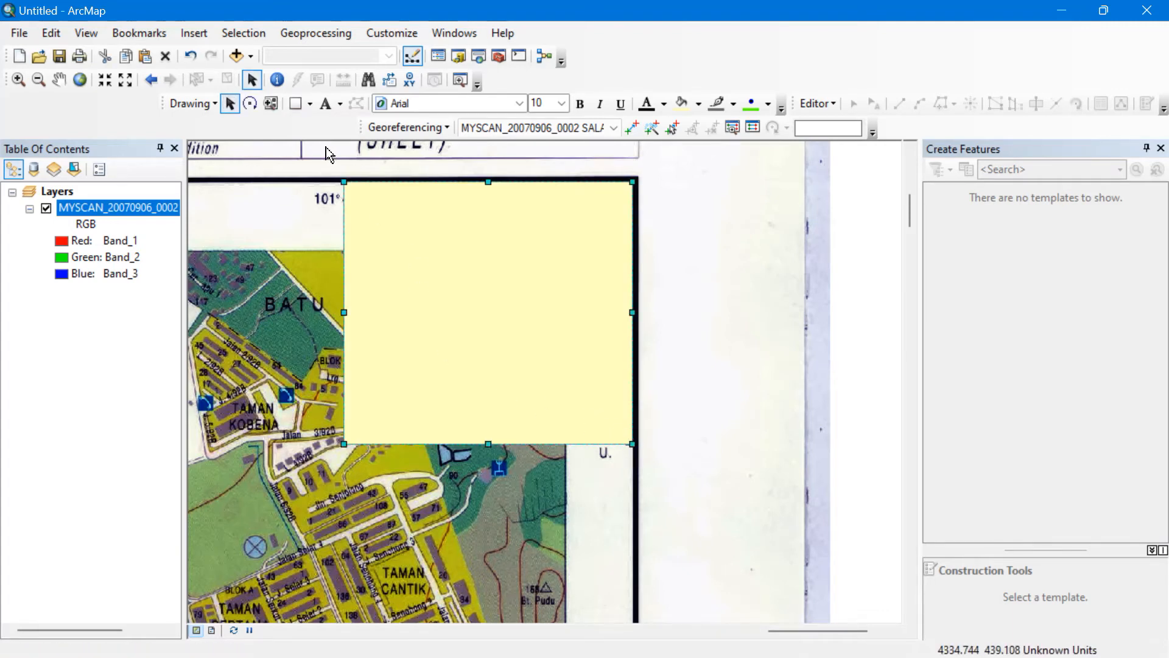
Place a control point at the rectangle's lower-left corner with X 101.7333, Y 3.116667.
click(631, 128)
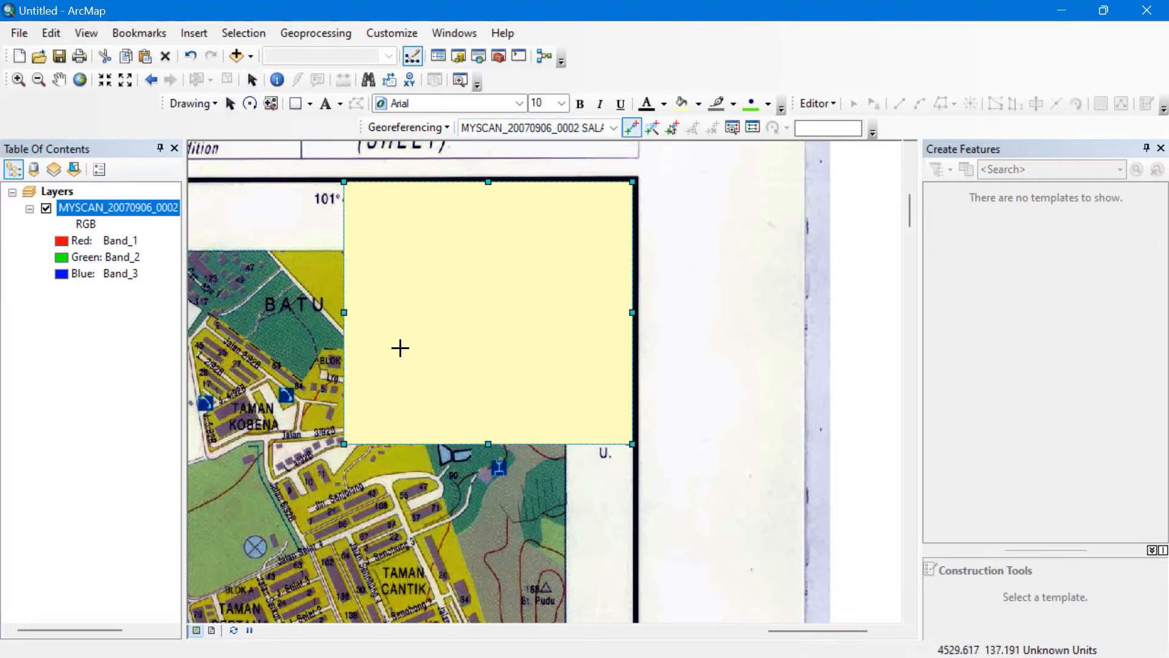
click(345, 444)
right_click(344, 442)
click(368, 453)
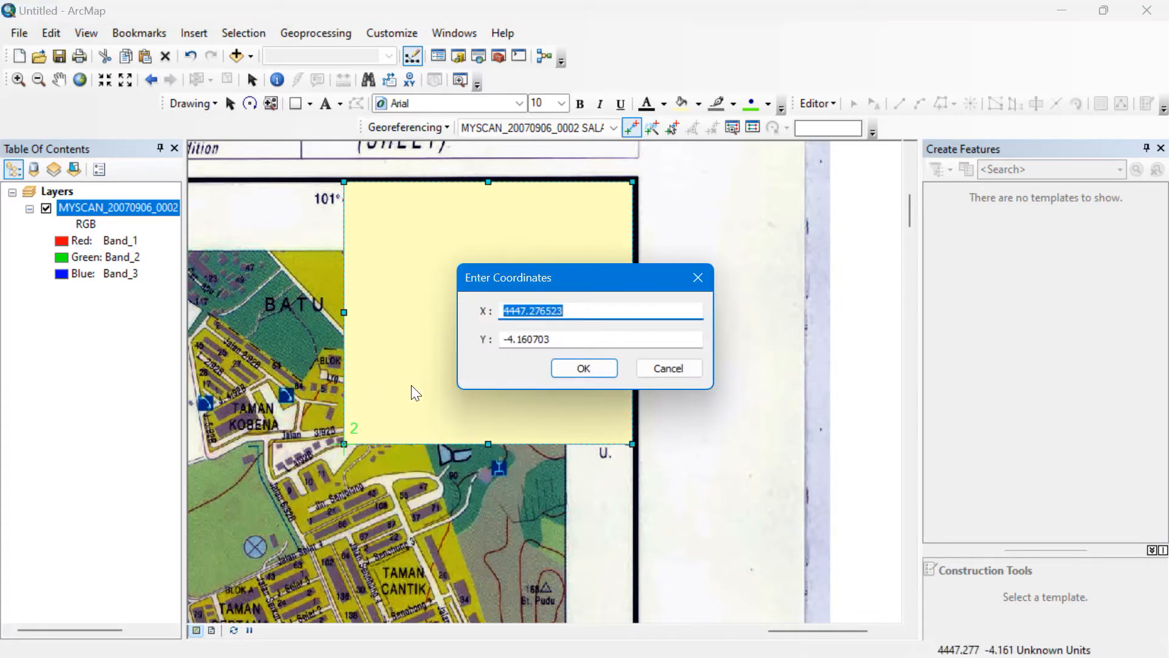
text(101.7333)
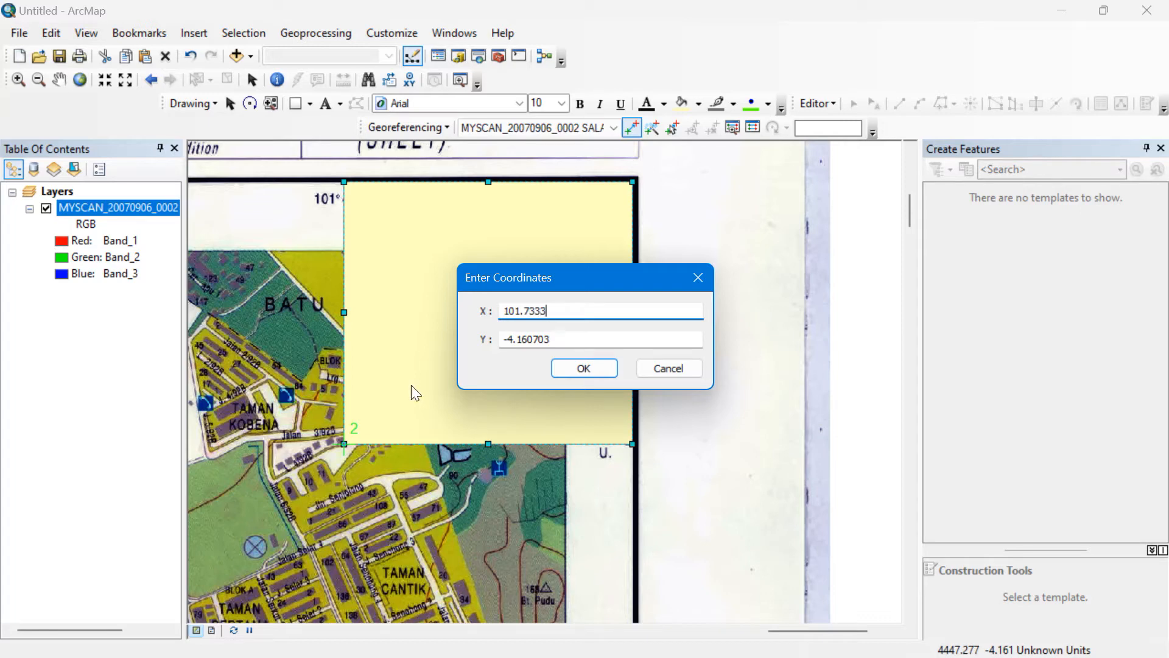
click(561, 346)
key(BackSpace)
key(BackSpace)
key(BackSpace)
key(BackSpace)
key(BackSpace)
key(BackSpace)
key(BackSpace)
key(BackSpace)
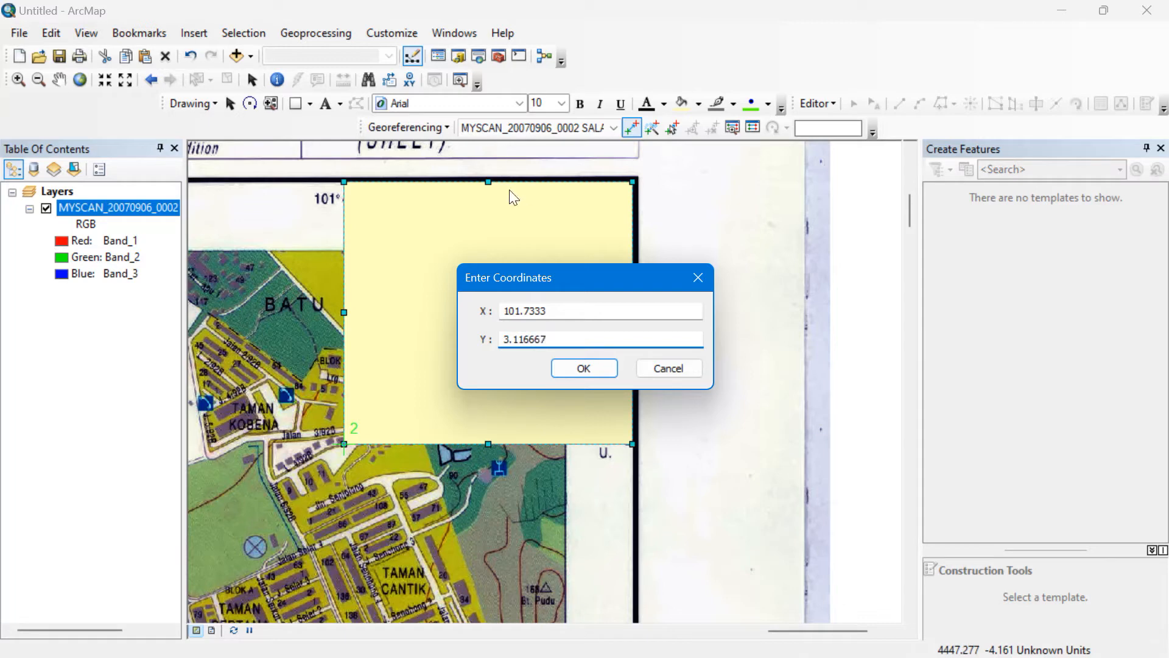
click(600, 367)
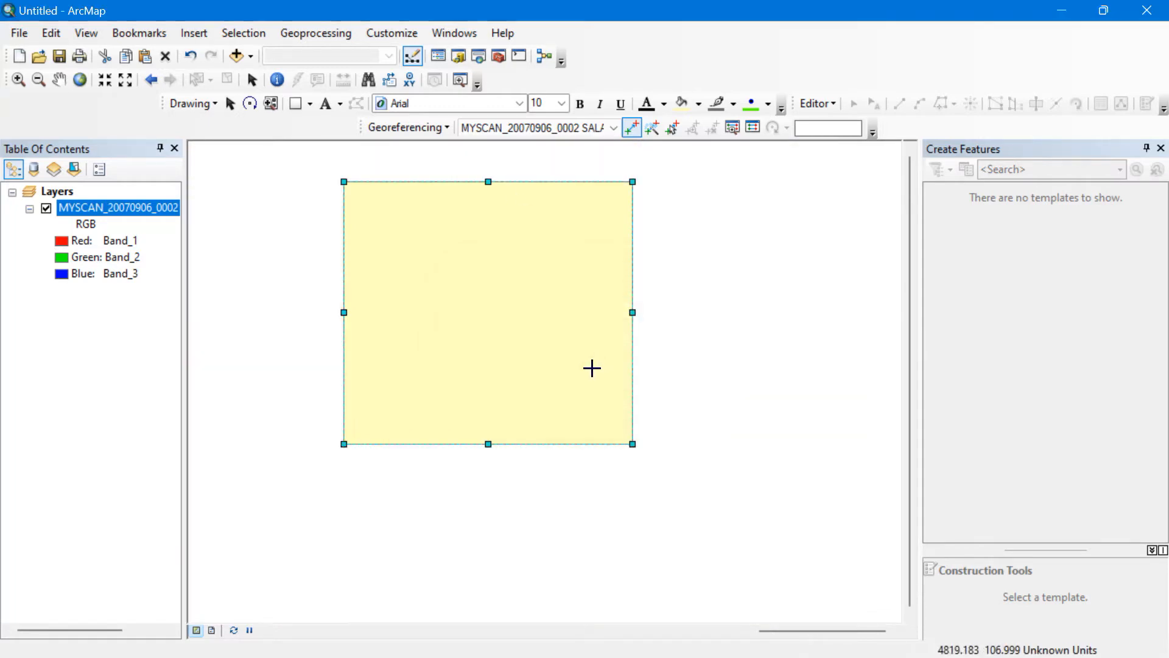
Zoom to the full scanned map, then zoom into its lower-left corner.
right_click(161, 213)
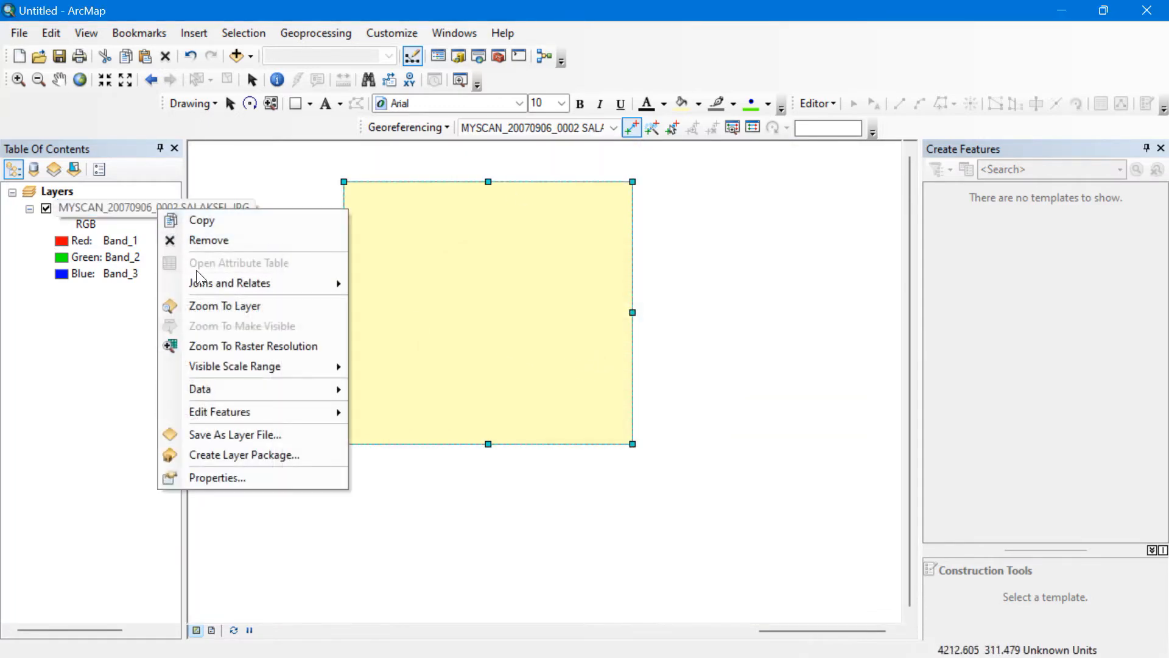
click(214, 305)
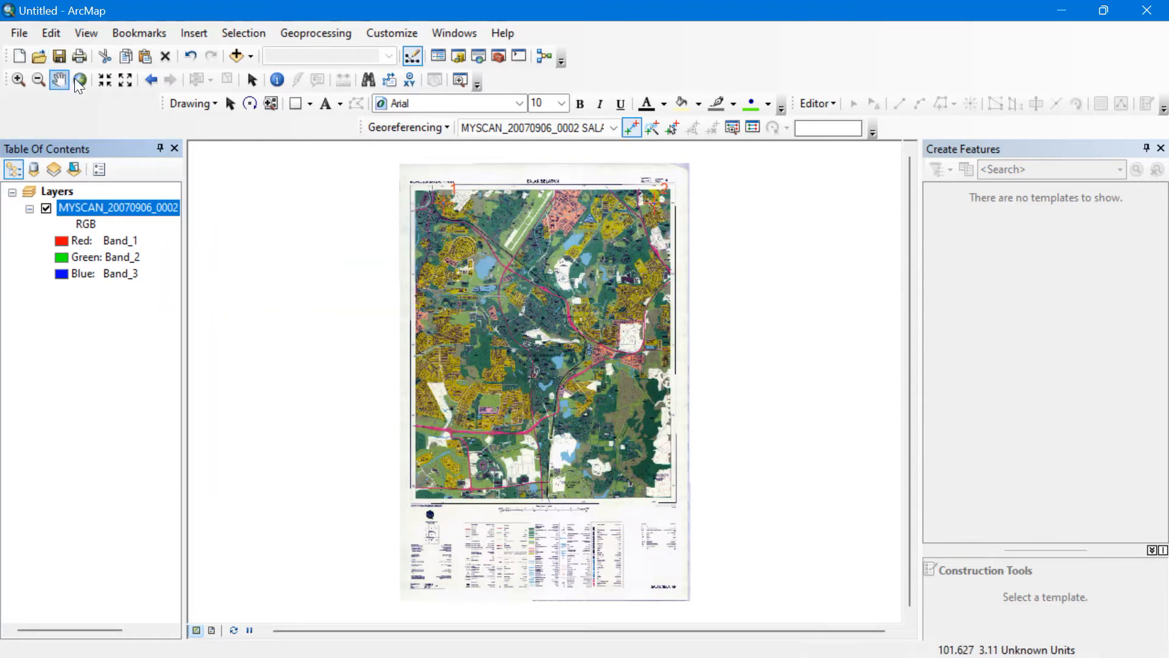
click(28, 77)
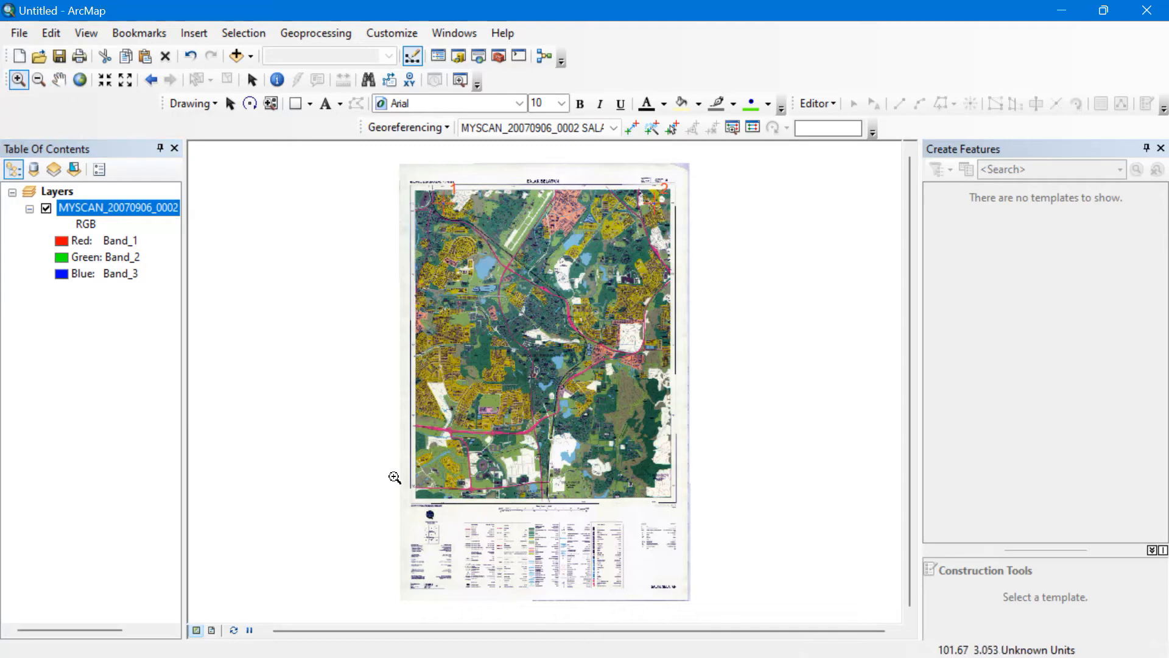
drag(407, 464, 484, 530)
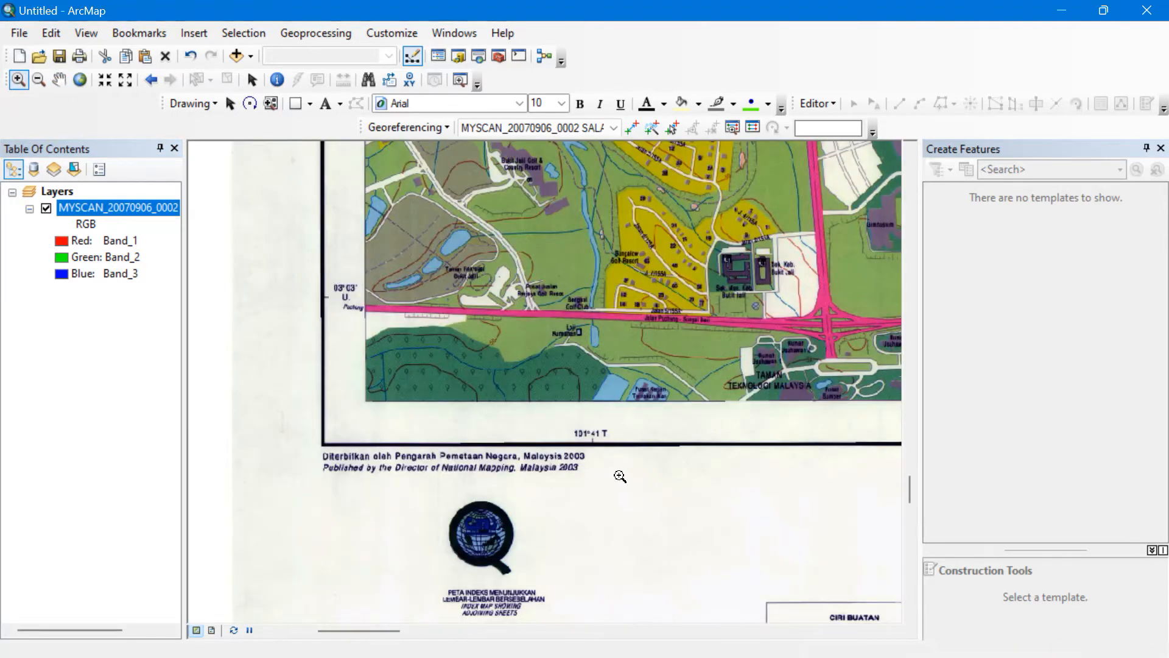
click(481, 389)
drag(536, 357, 505, 408)
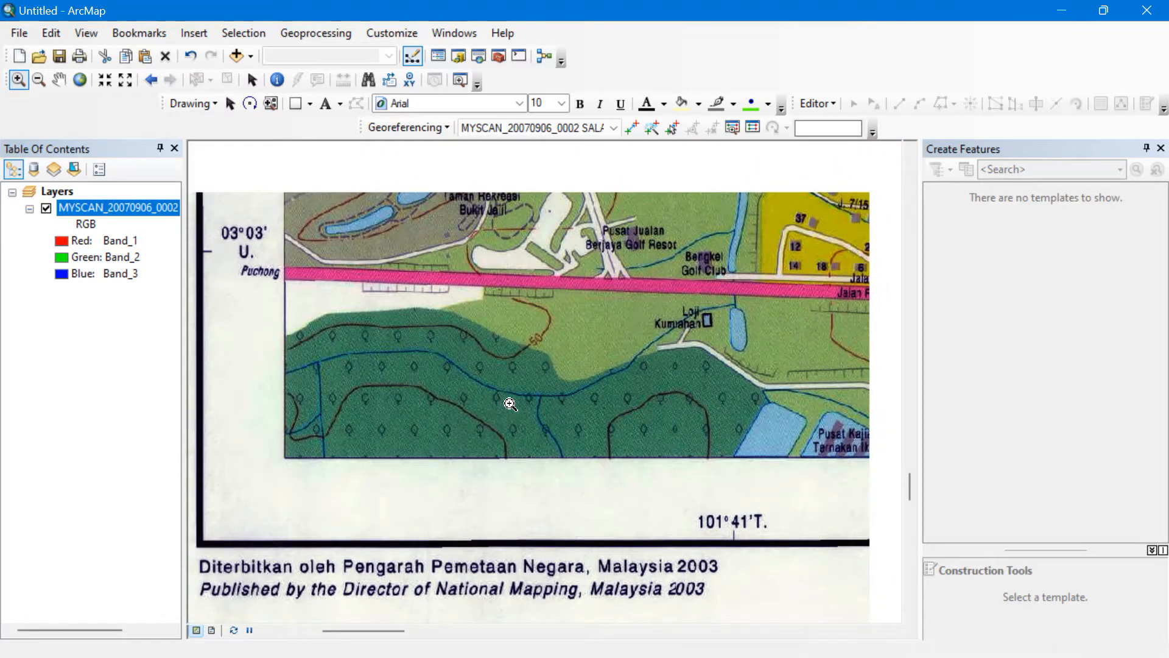
Draw a guide rectangle ending at the 101°41′ / 03°03′ corner, redrawing after deleting a misplaced one.
click(295, 103)
drag(203, 251, 734, 540)
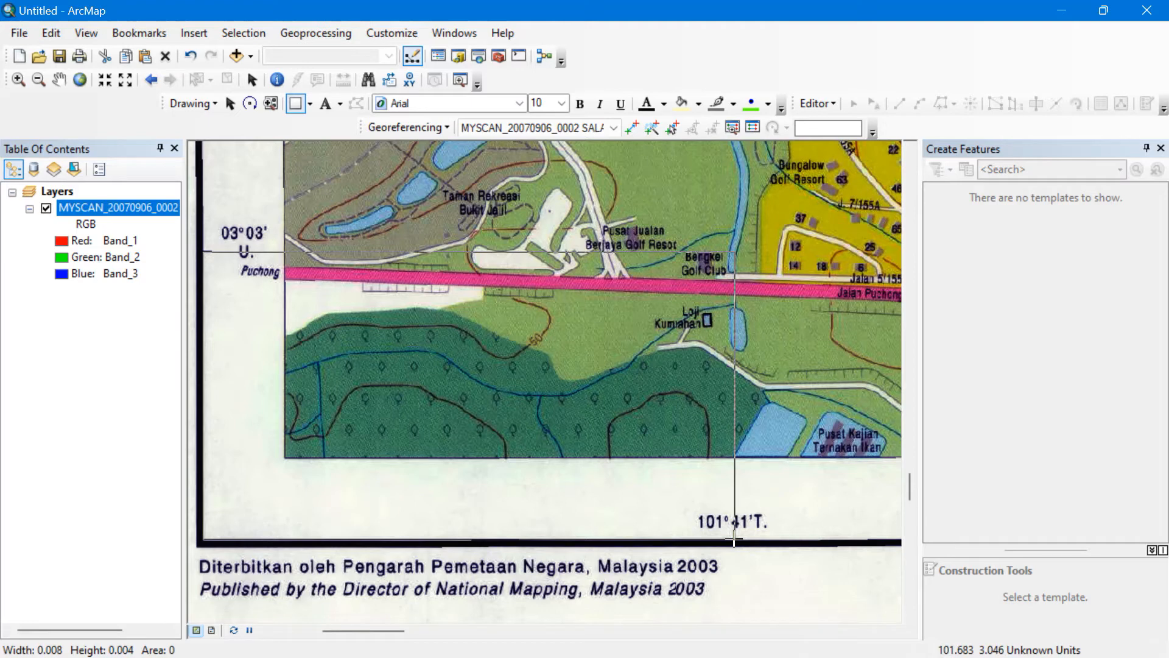
drag(735, 540, 734, 540)
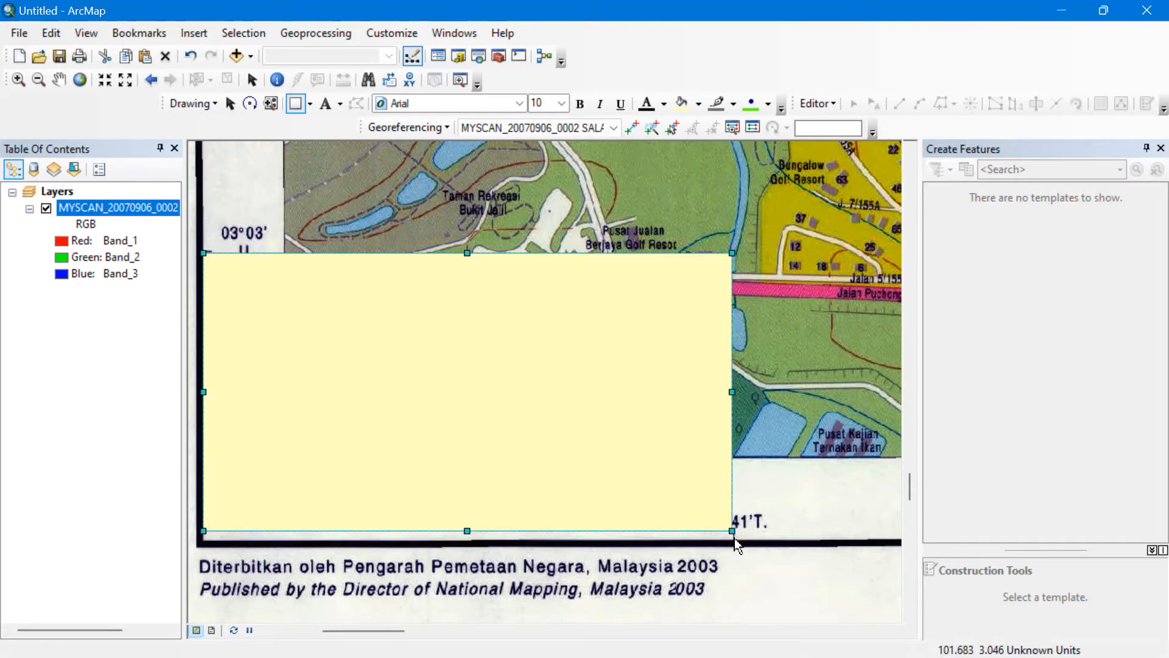
right_click(580, 367)
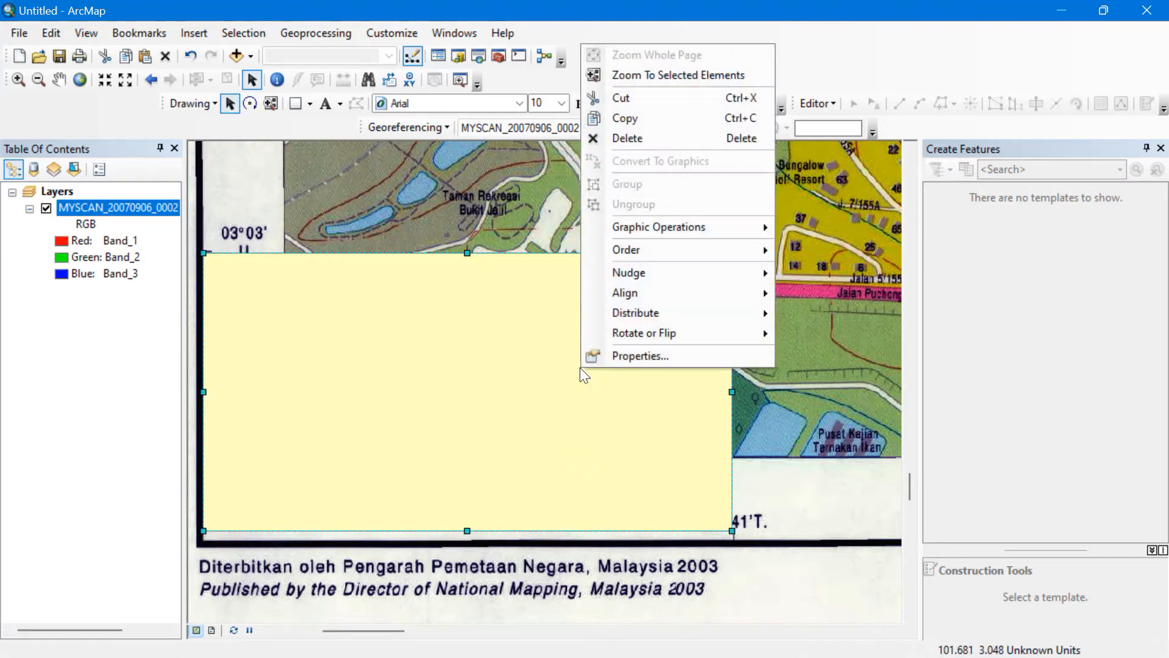
click(626, 135)
click(294, 104)
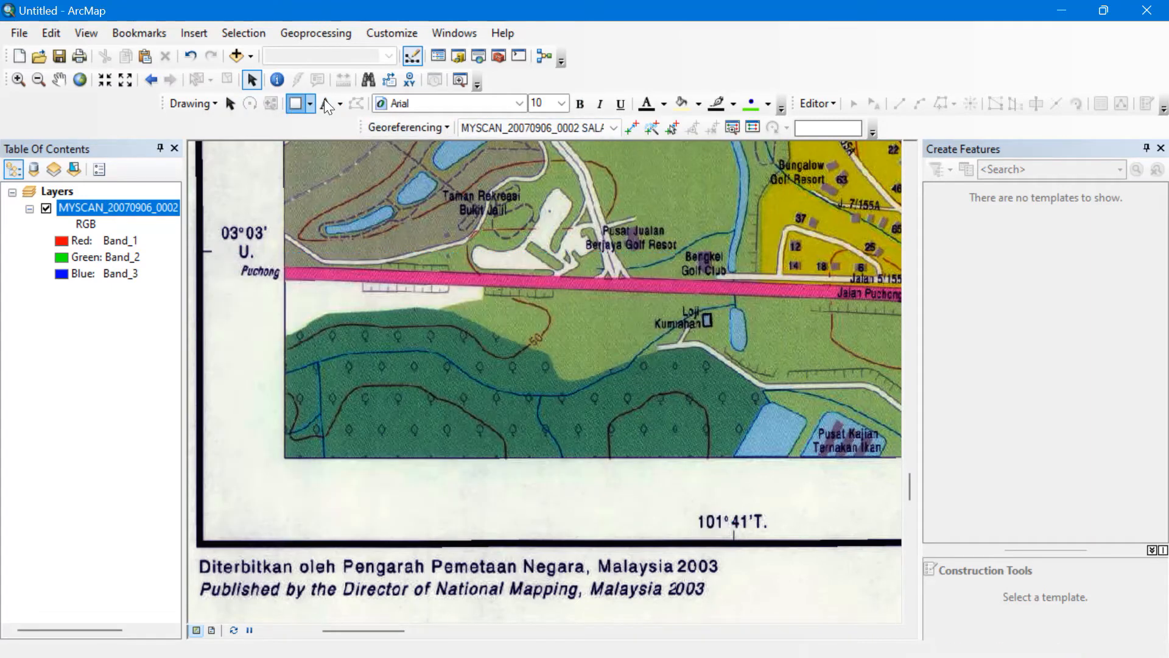
click(204, 251)
drag(543, 489, 732, 539)
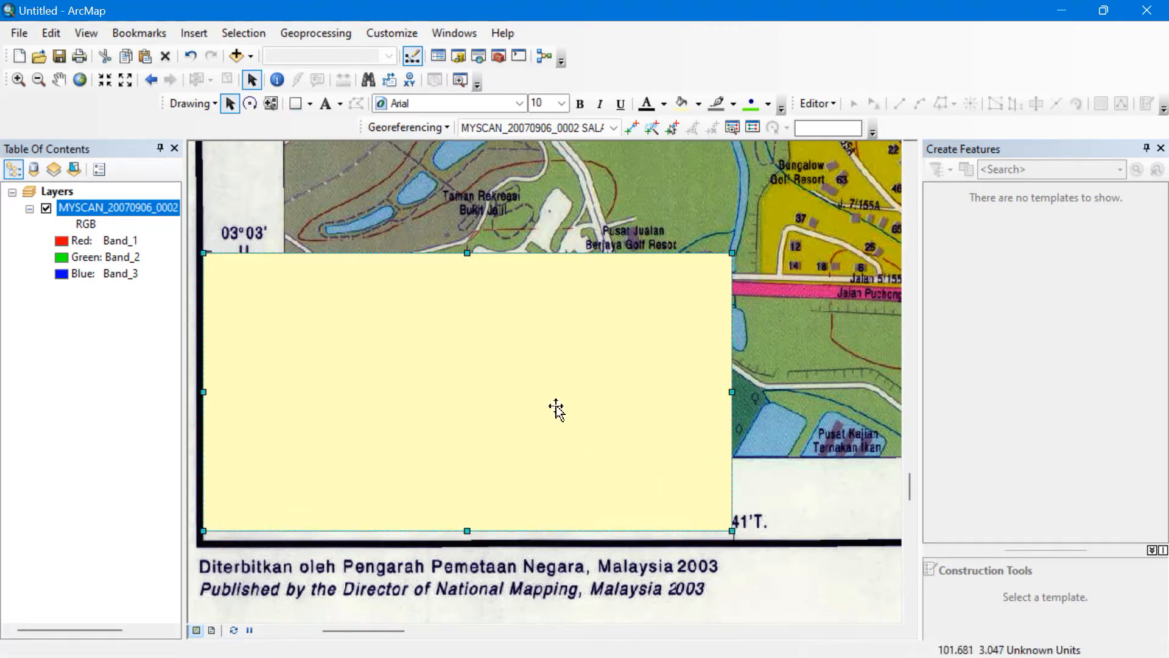
Add a control point at the rectangle corner with X 101.6833, Y 3.05, then delete the rectangle.
click(631, 127)
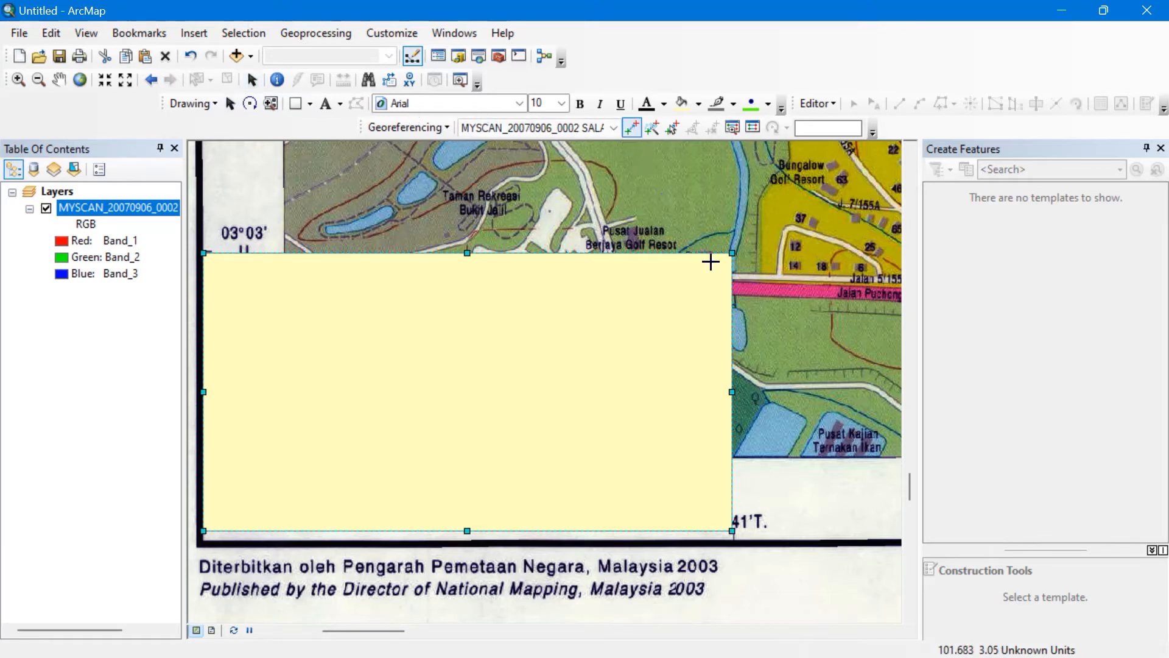
click(731, 253)
right_click(732, 252)
click(739, 266)
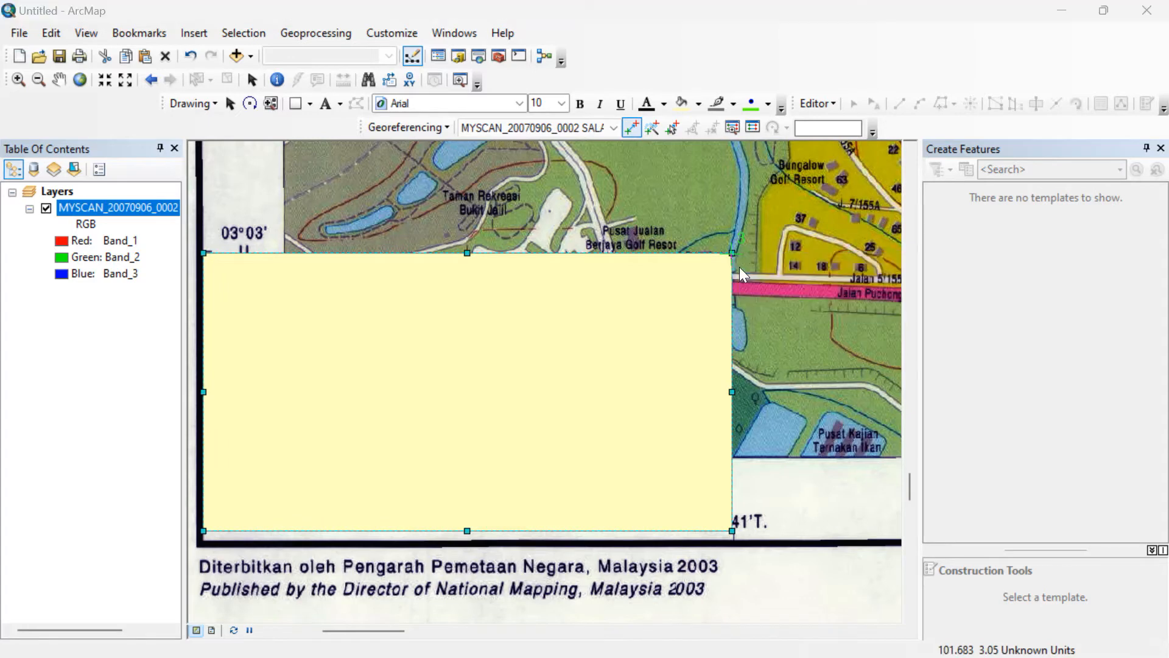
text(101.)
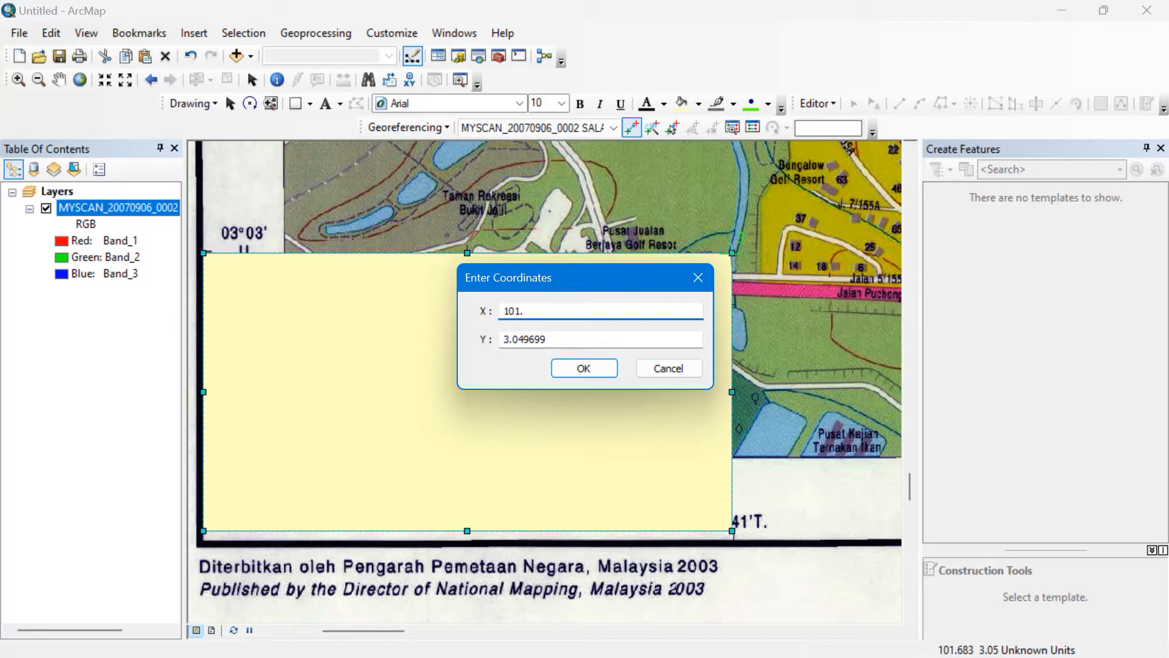
text(6833)
click(603, 336)
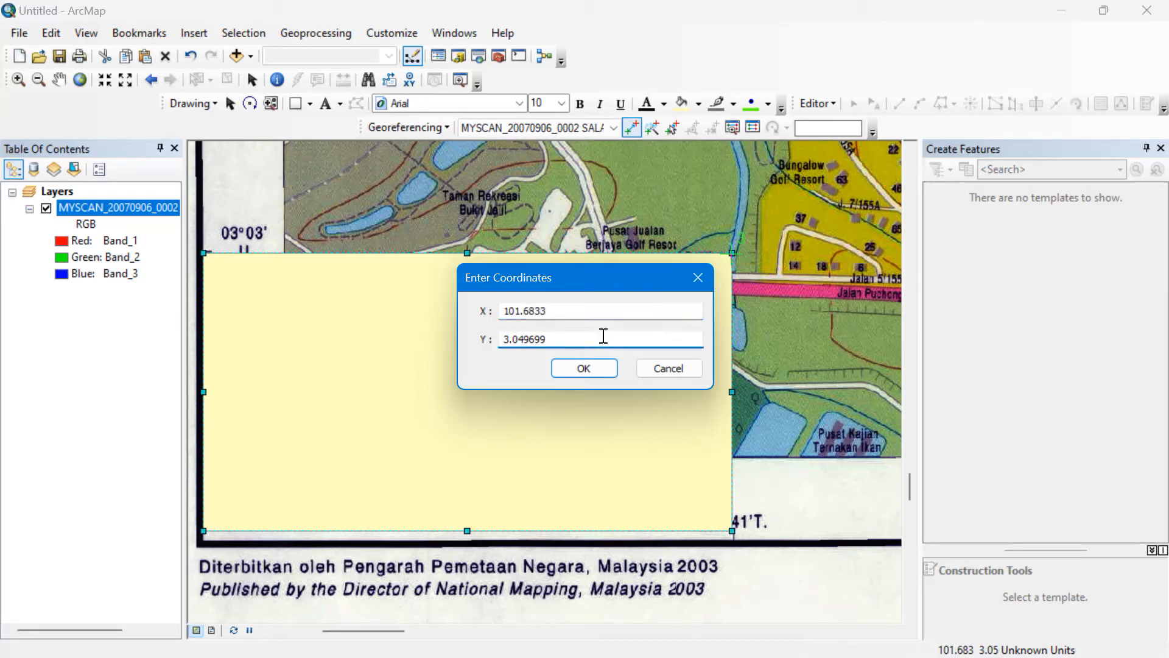
key(BackSpace)
key(BackSpace)
key(BackSpace)
key(BackSpace)
key(BackSpace)
key(BackSpace)
key(BackSpace)
text(3)
click(571, 369)
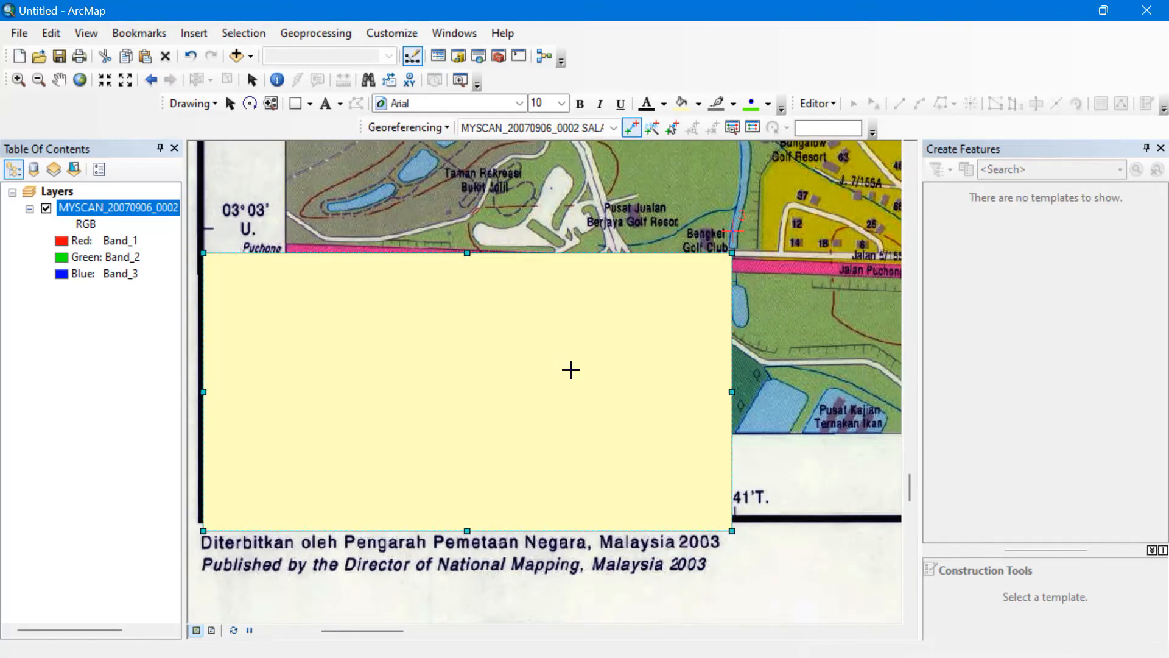
right_click(571, 369)
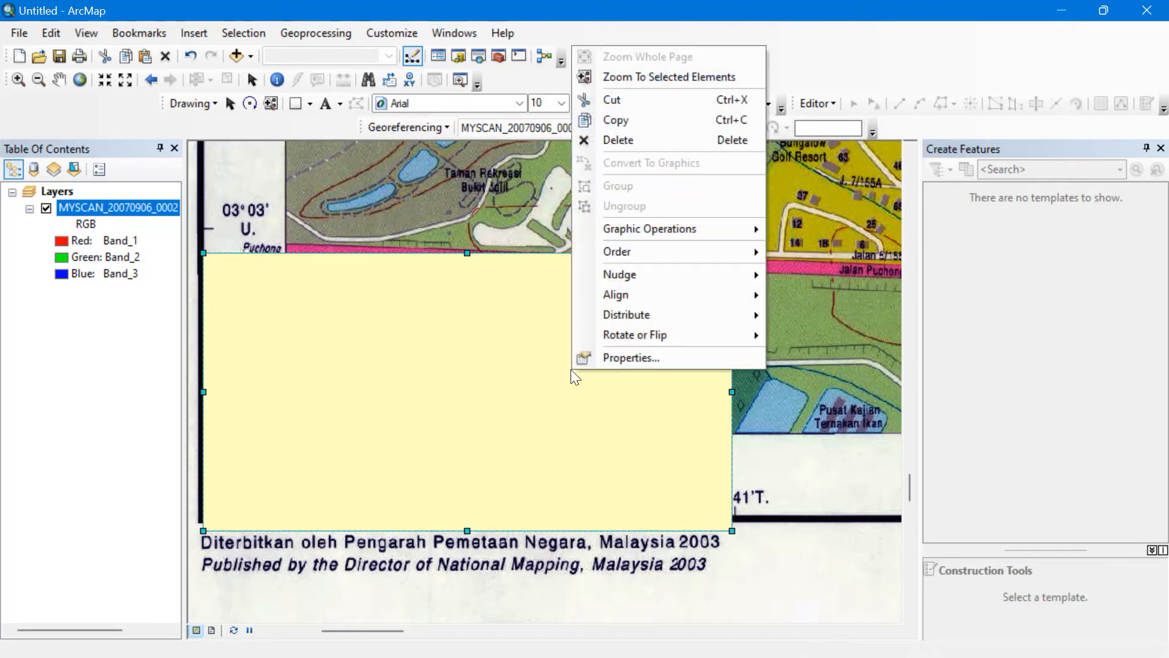
click(641, 141)
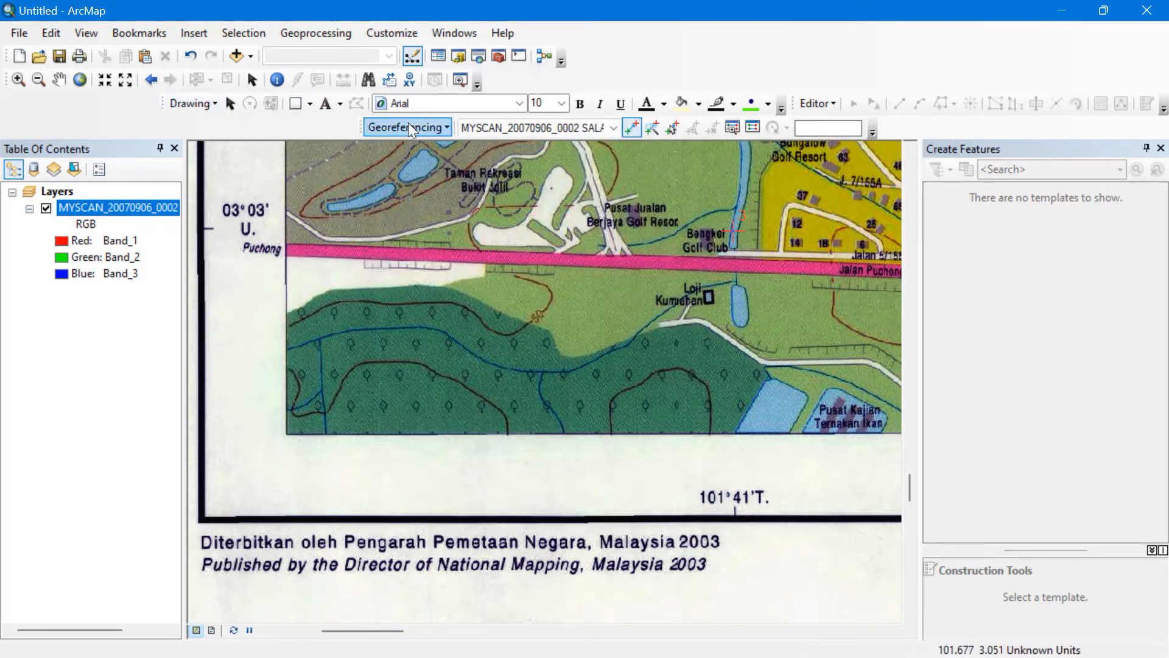
Zoom into the lower-right corner and draw a rectangle ending at the 101°44′ / 03°03′ ticks.
drag(690, 246, 343, 251)
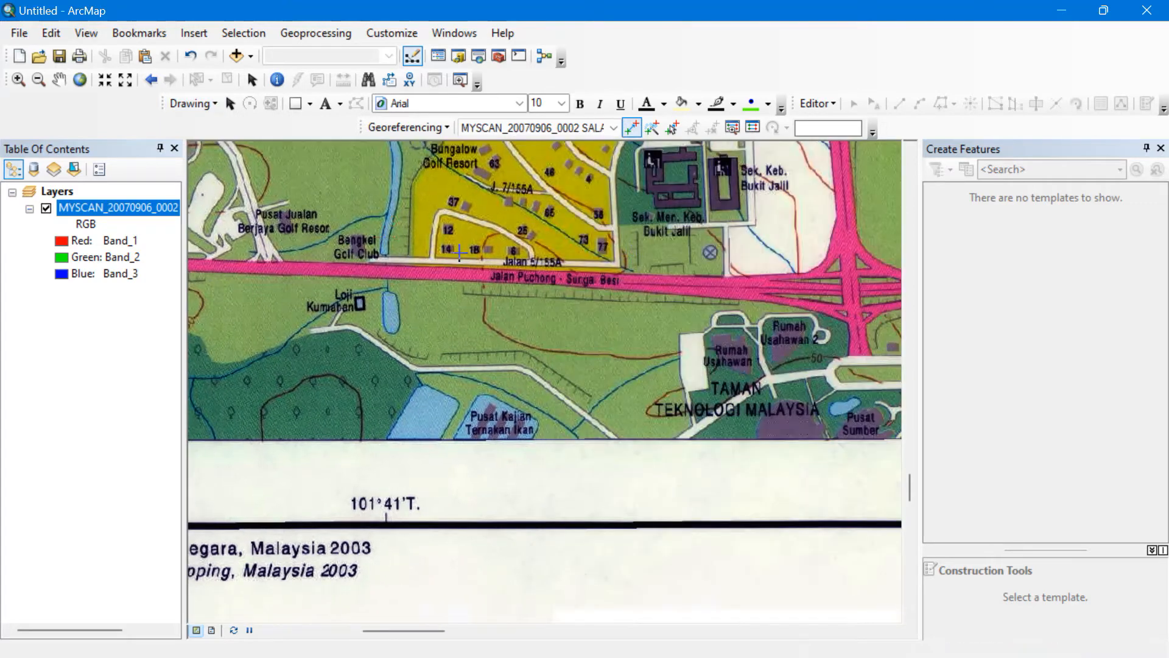
drag(657, 254, 265, 279)
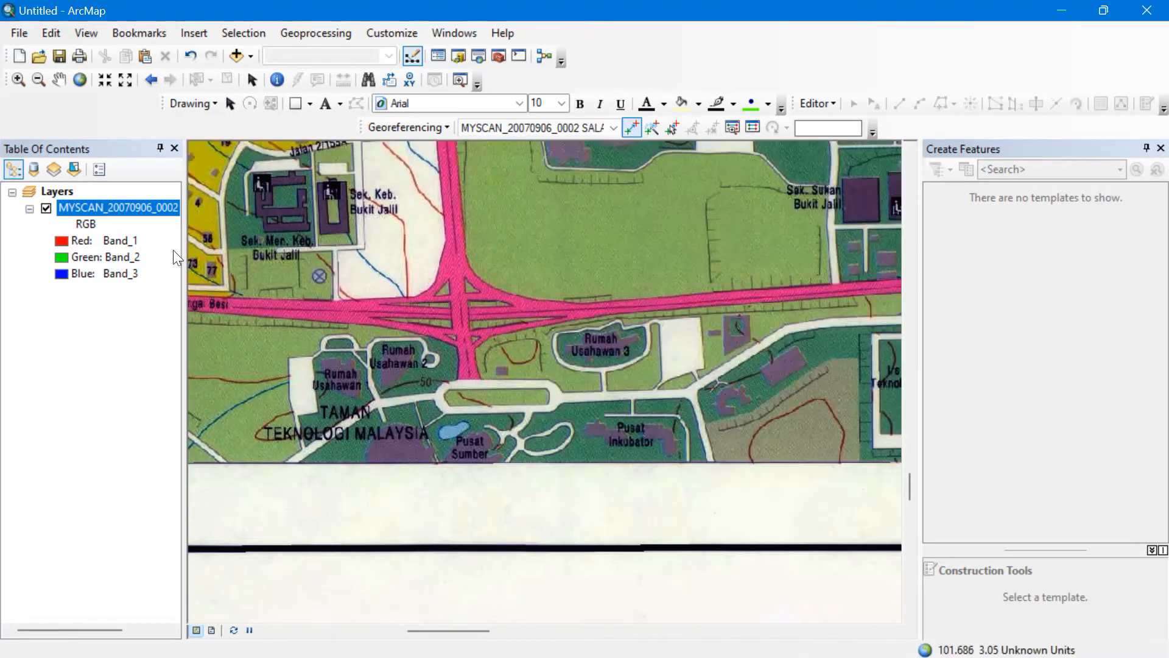
right_click(131, 204)
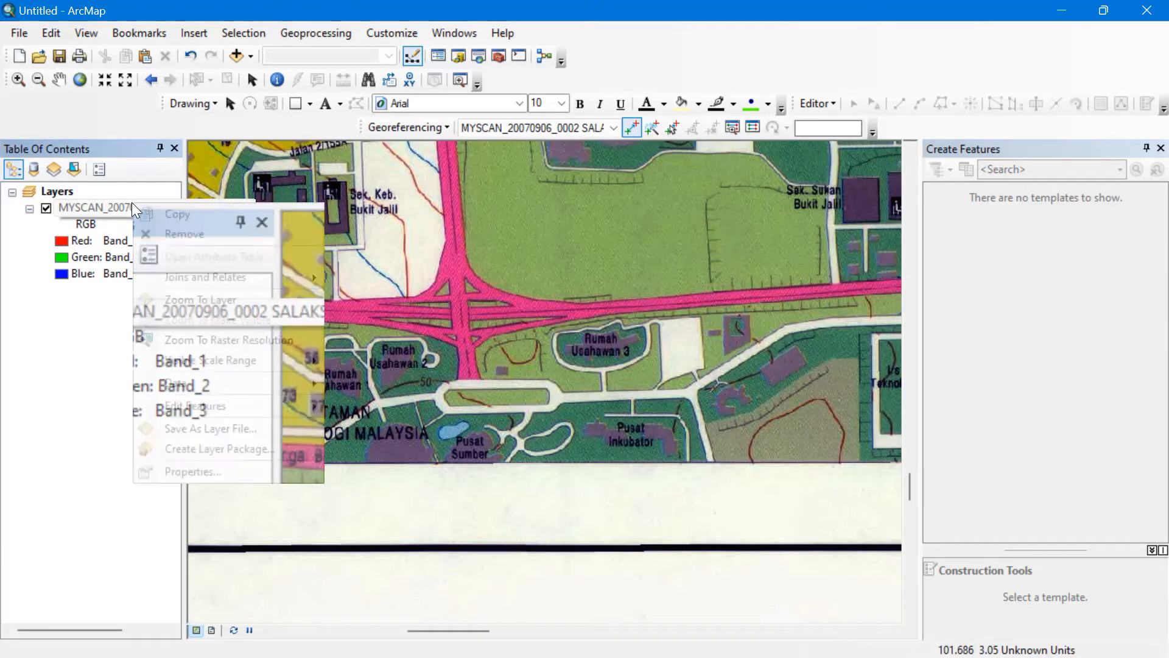
click(186, 300)
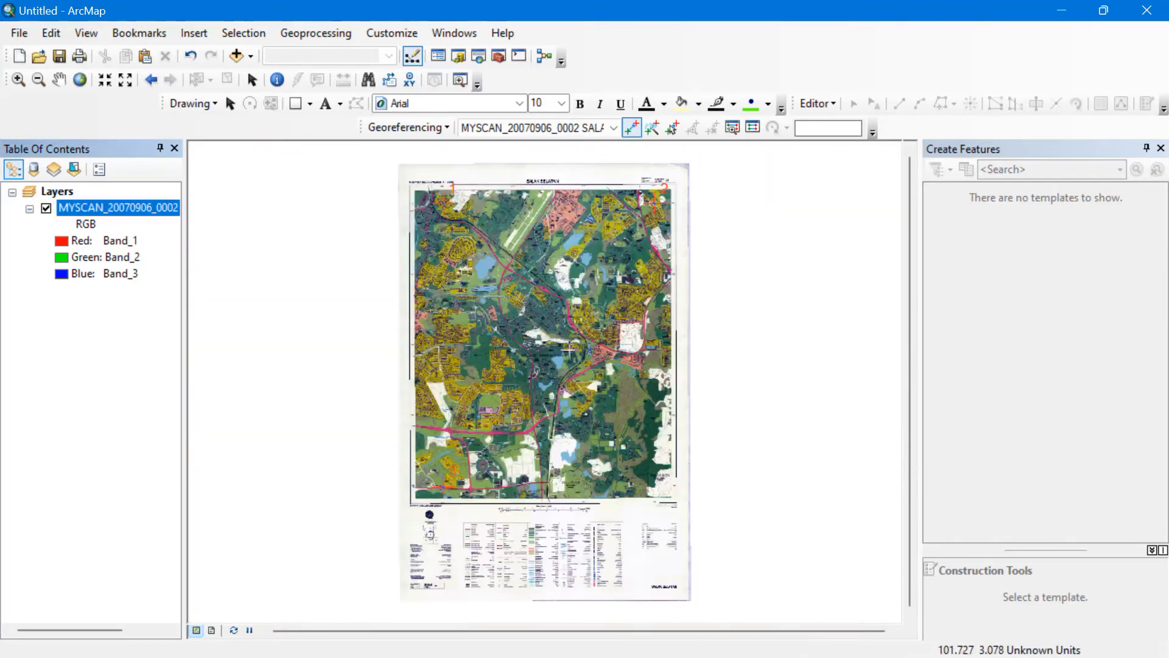
click(19, 80)
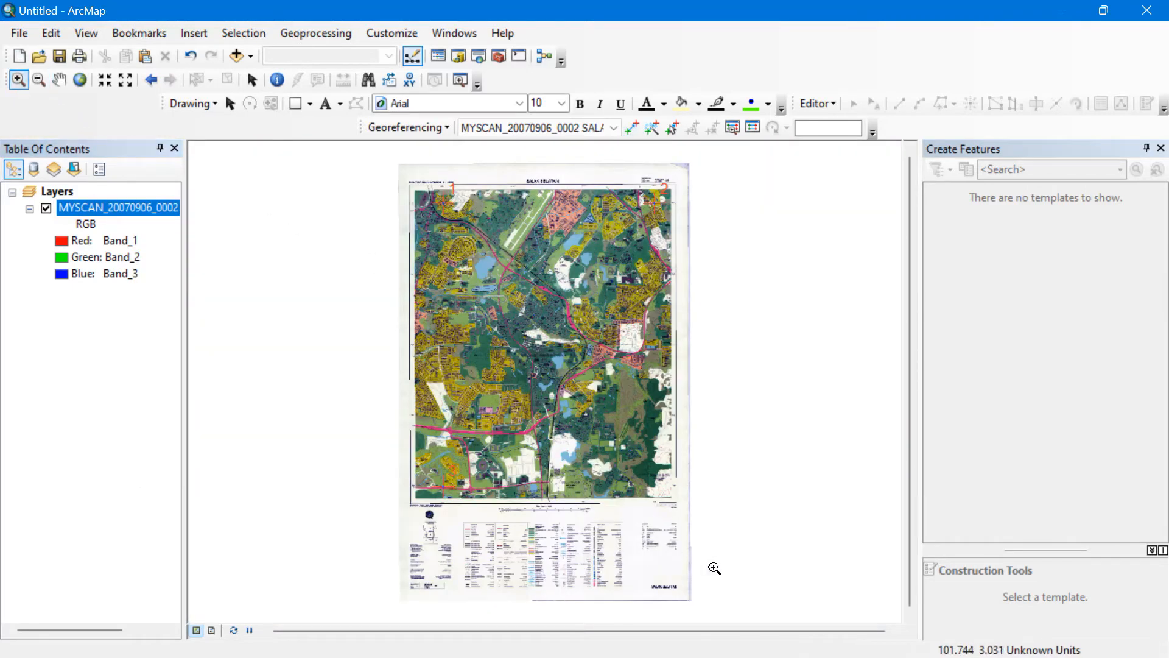
drag(688, 528, 698, 537)
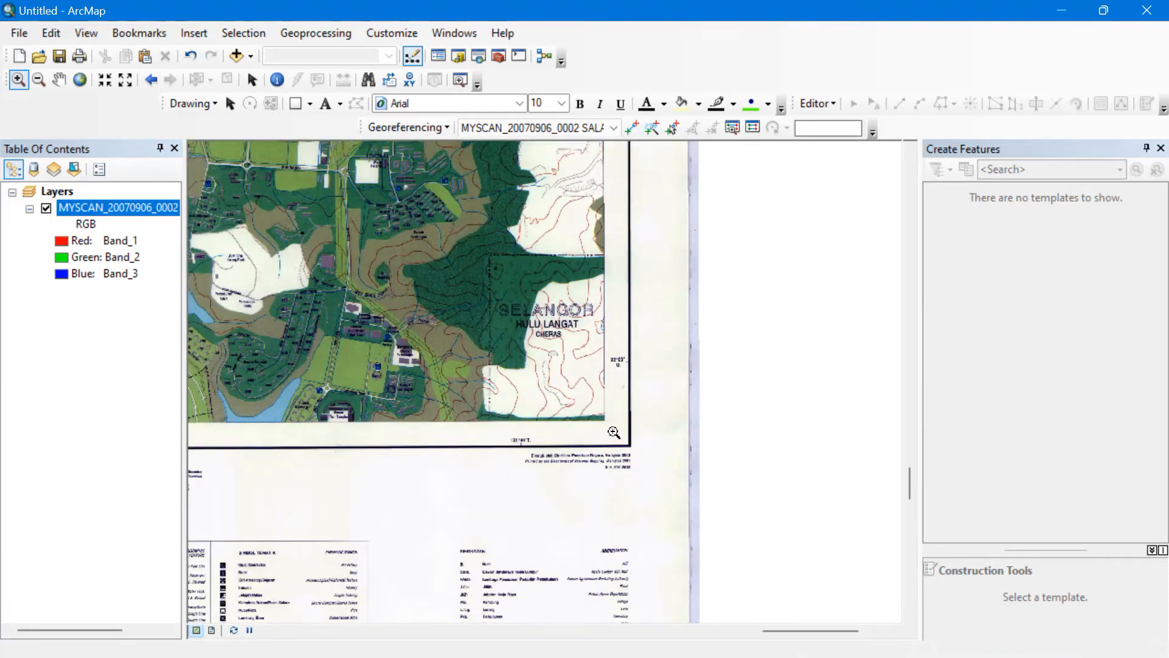
drag(694, 473, 458, 299)
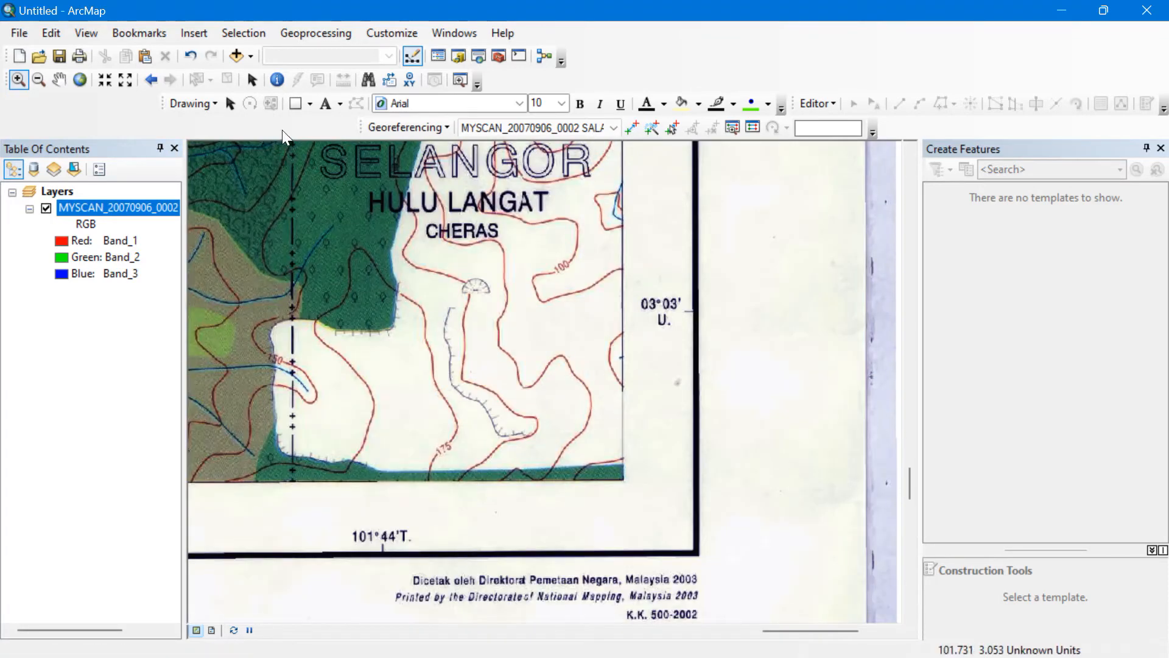
click(296, 104)
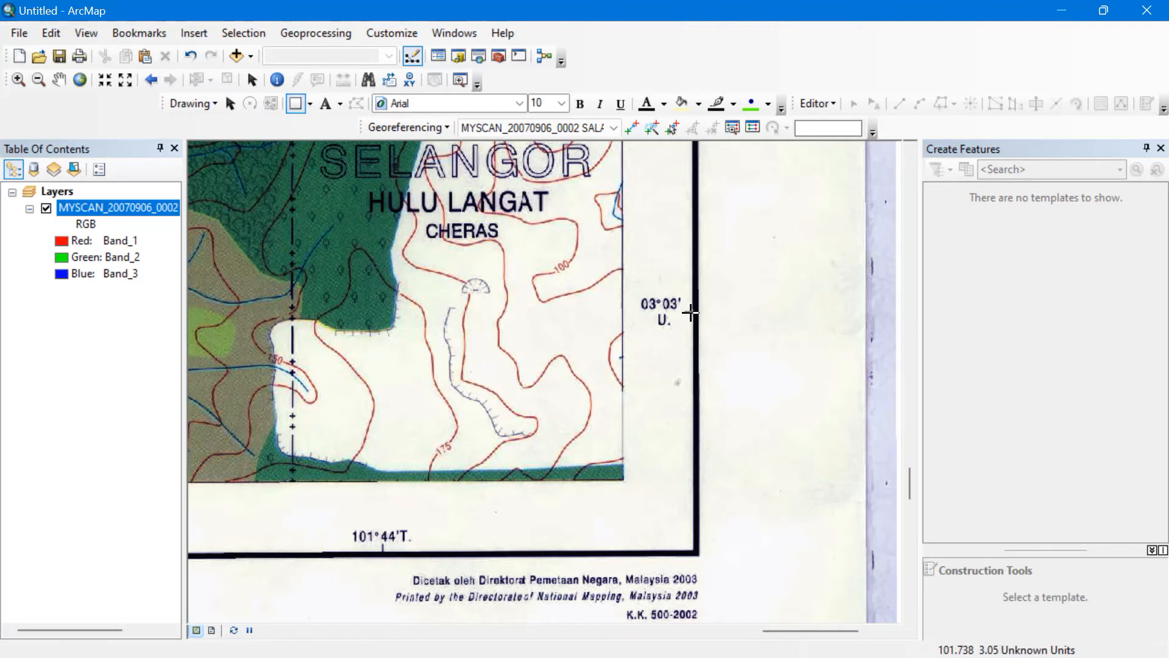
mouse_move(688, 347)
mouse_down()
mouse_move(649, 459)
mouse_move(600, 513)
mouse_move(505, 559)
mouse_move(379, 554)
mouse_up()
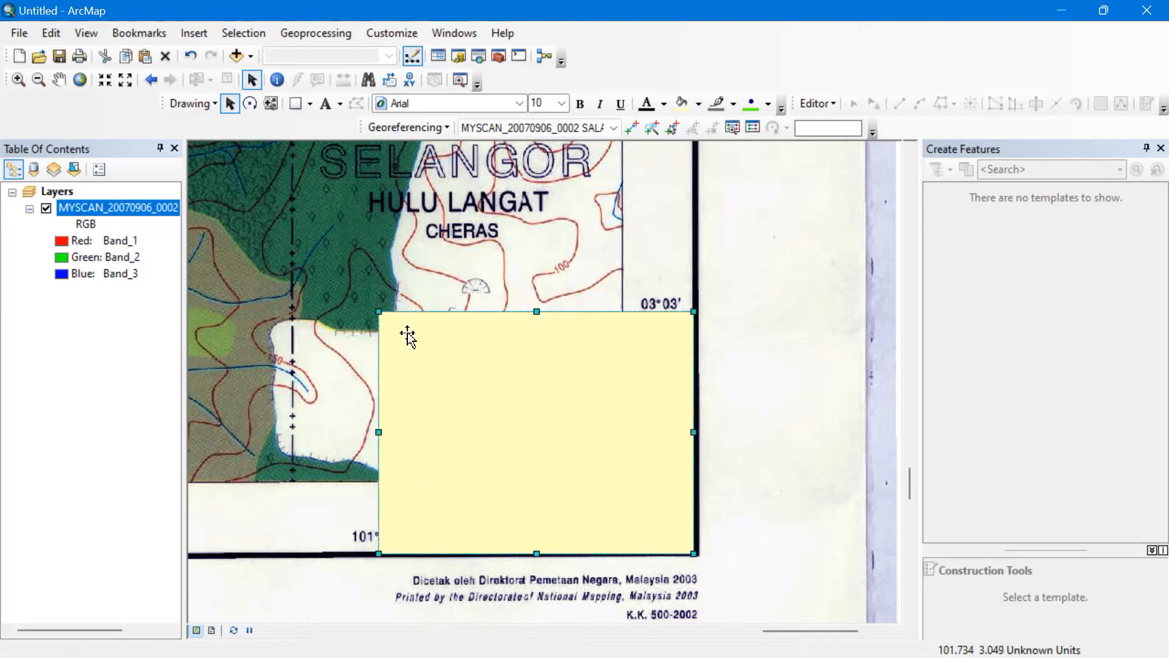
Add a fourth control point with X 101.7333, Y 3.05, then delete the yellow rectangle.
click(631, 128)
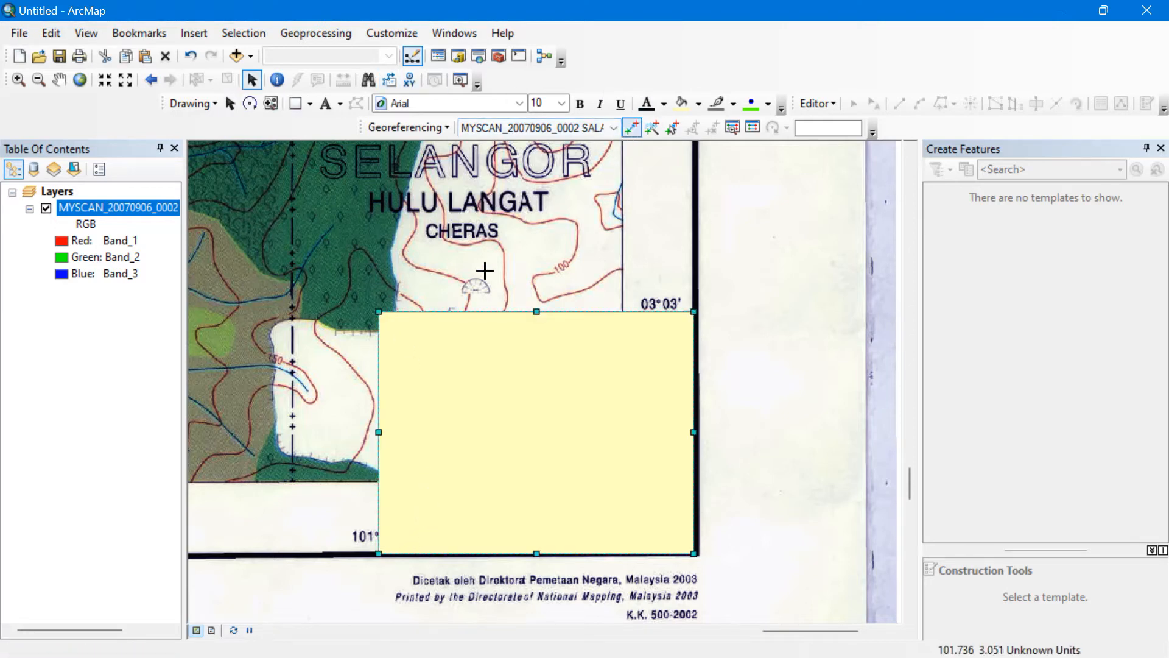
click(379, 311)
right_click(378, 311)
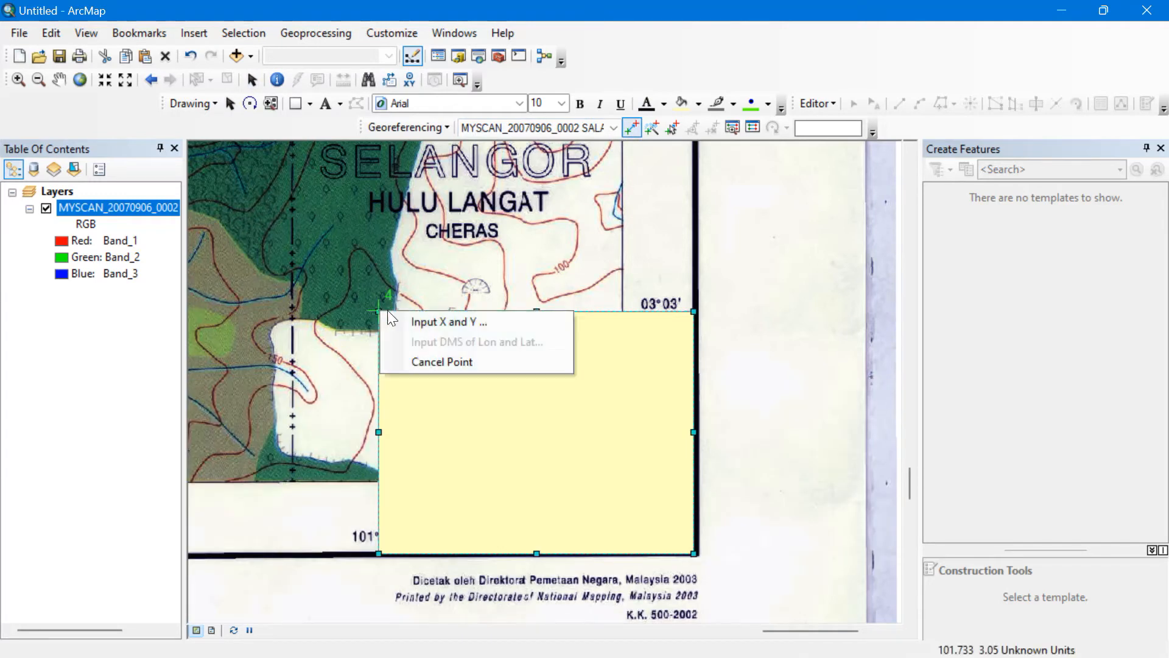
click(393, 319)
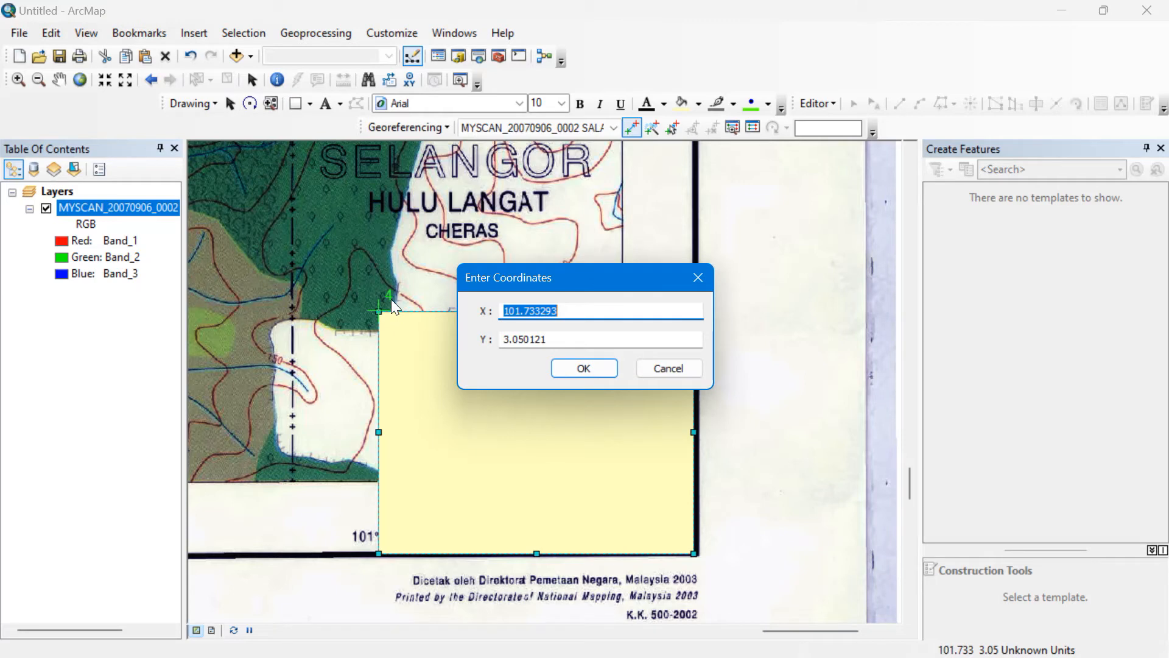
text(101)
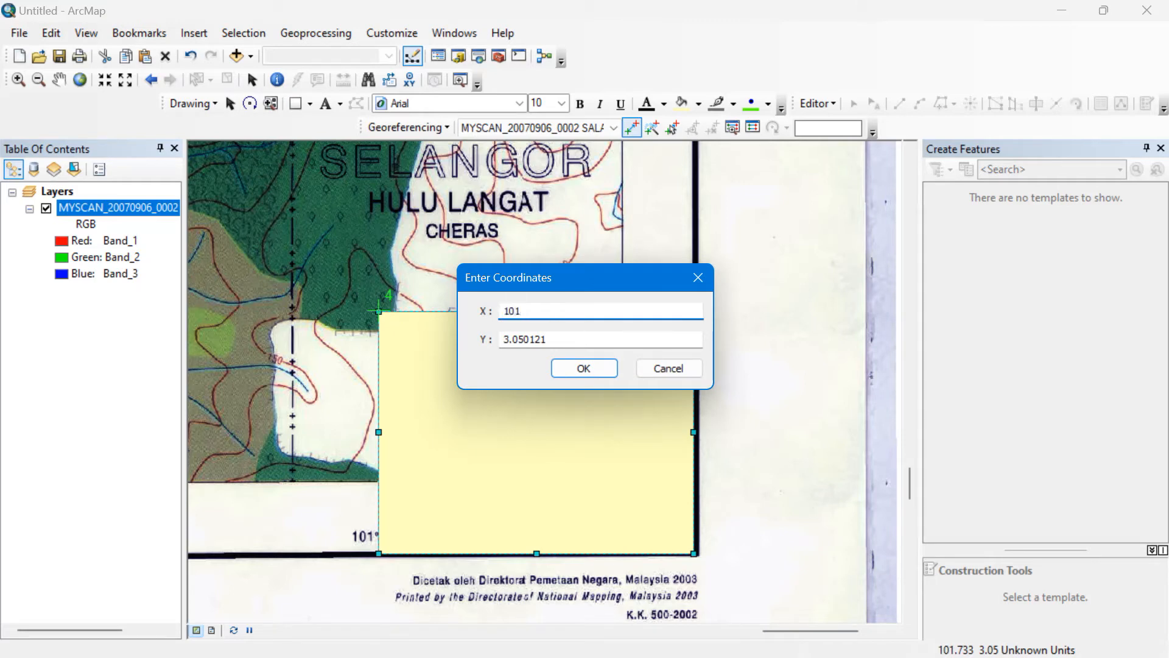
text(.7333)
click(560, 339)
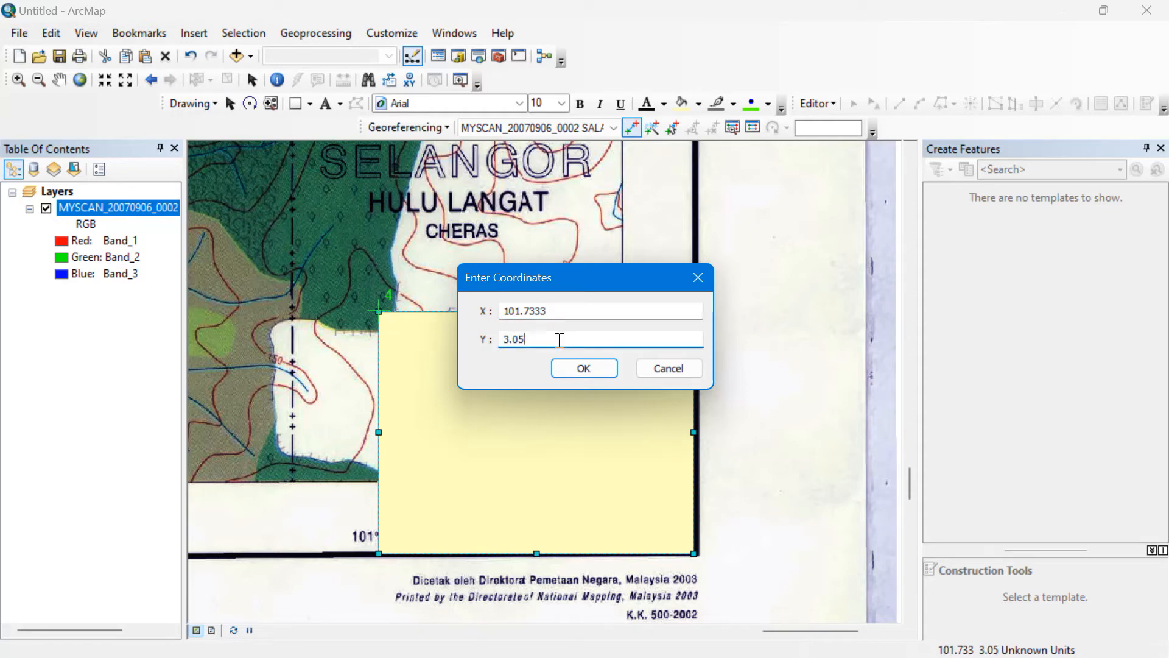
click(590, 364)
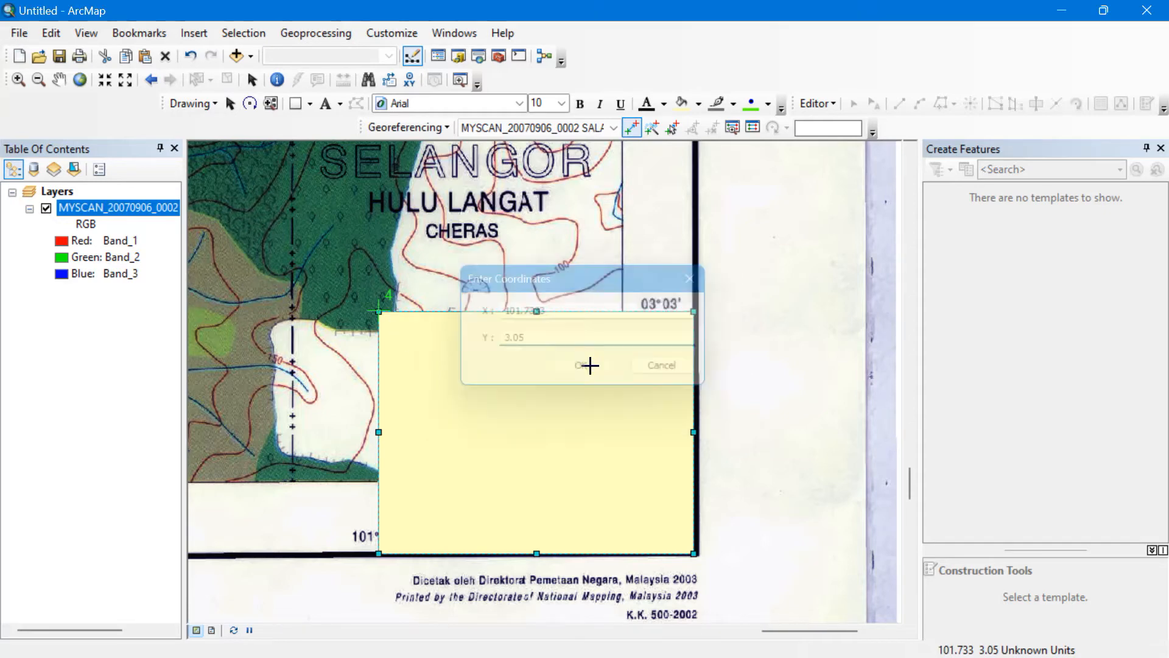
right_click(590, 364)
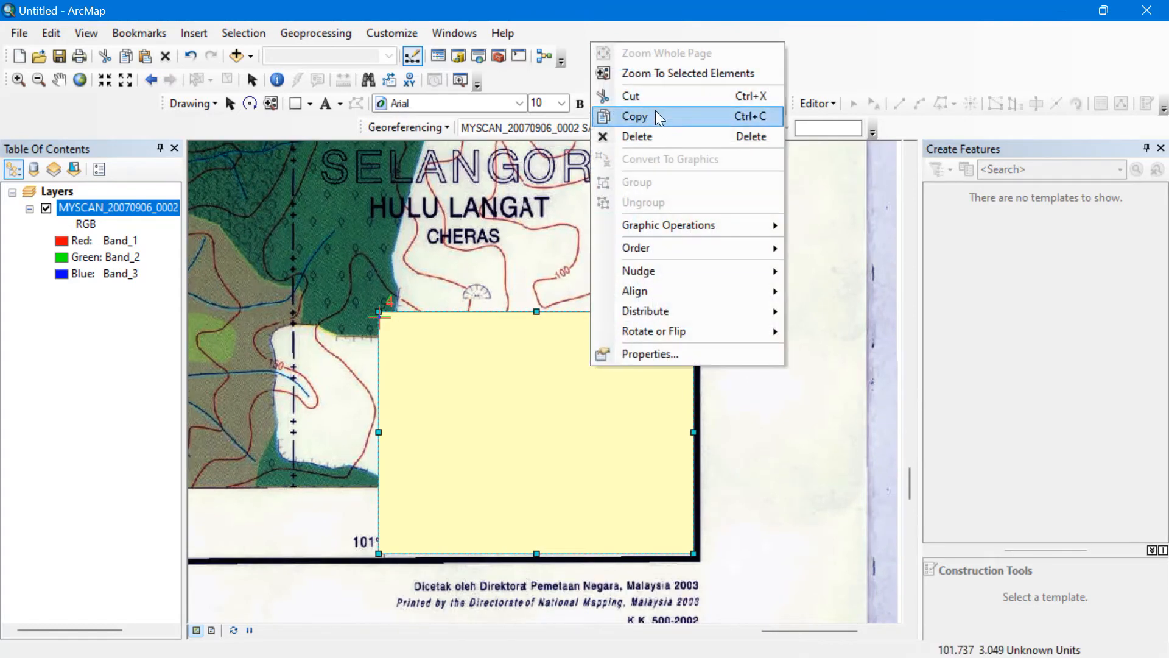
click(655, 137)
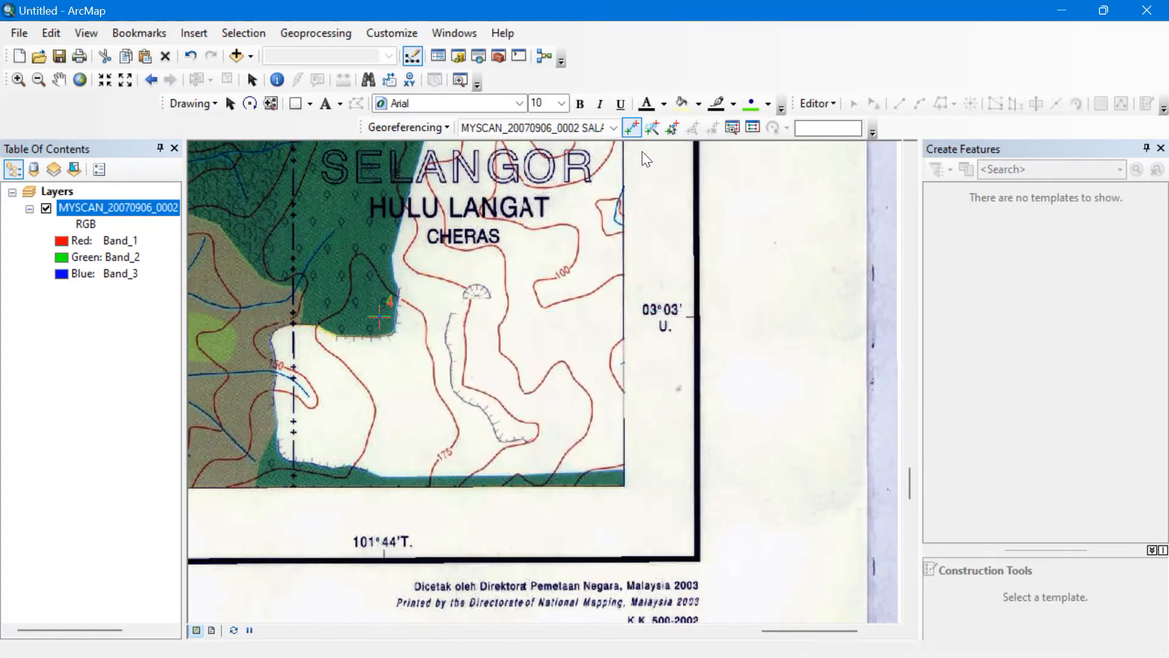
Zoom to the full map sheet and start Georeferencing > Rectify.
right_click(158, 204)
click(207, 303)
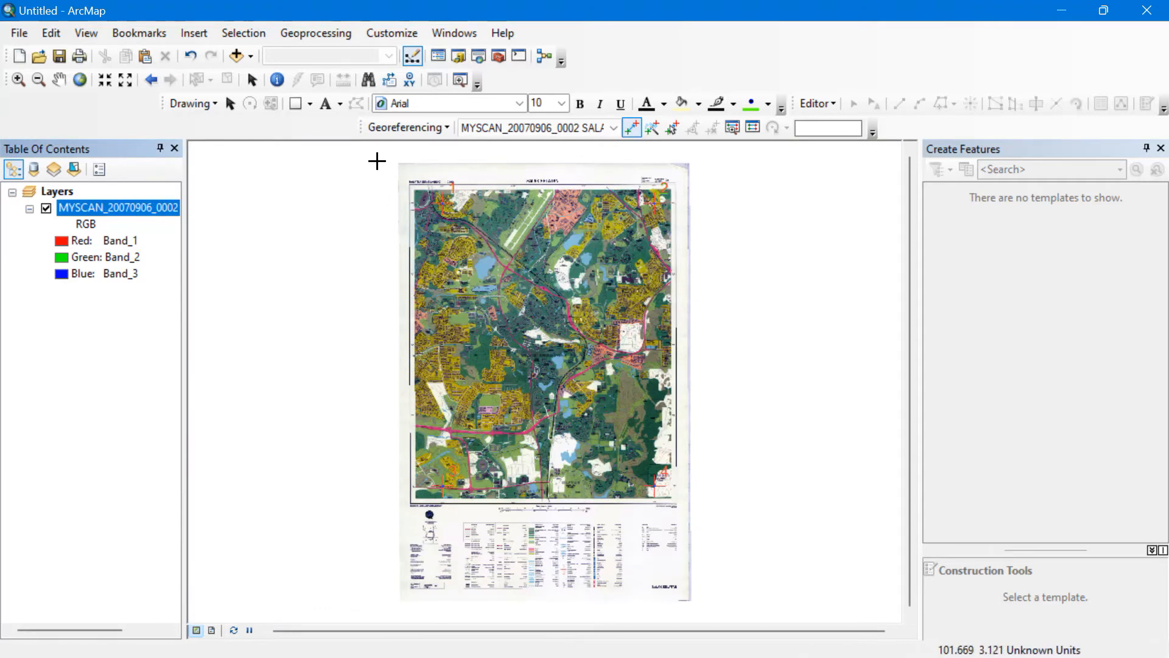
click(444, 127)
click(444, 168)
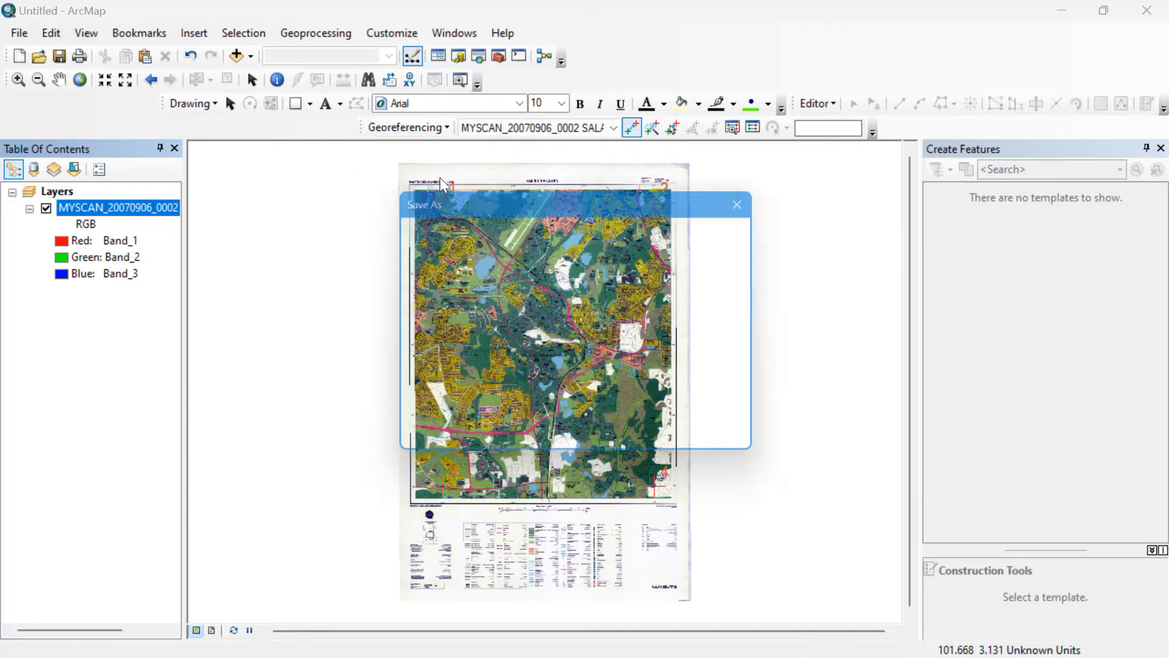
Connect the gis data video folder for choosing the rectify output location.
click(755, 345)
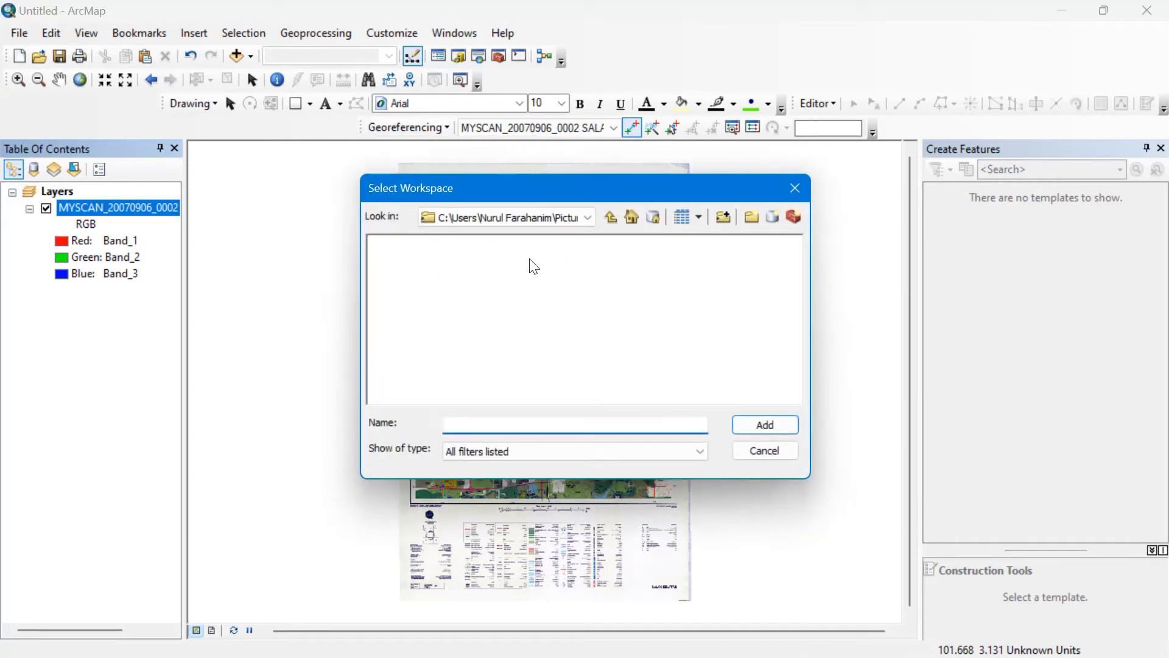
click(589, 223)
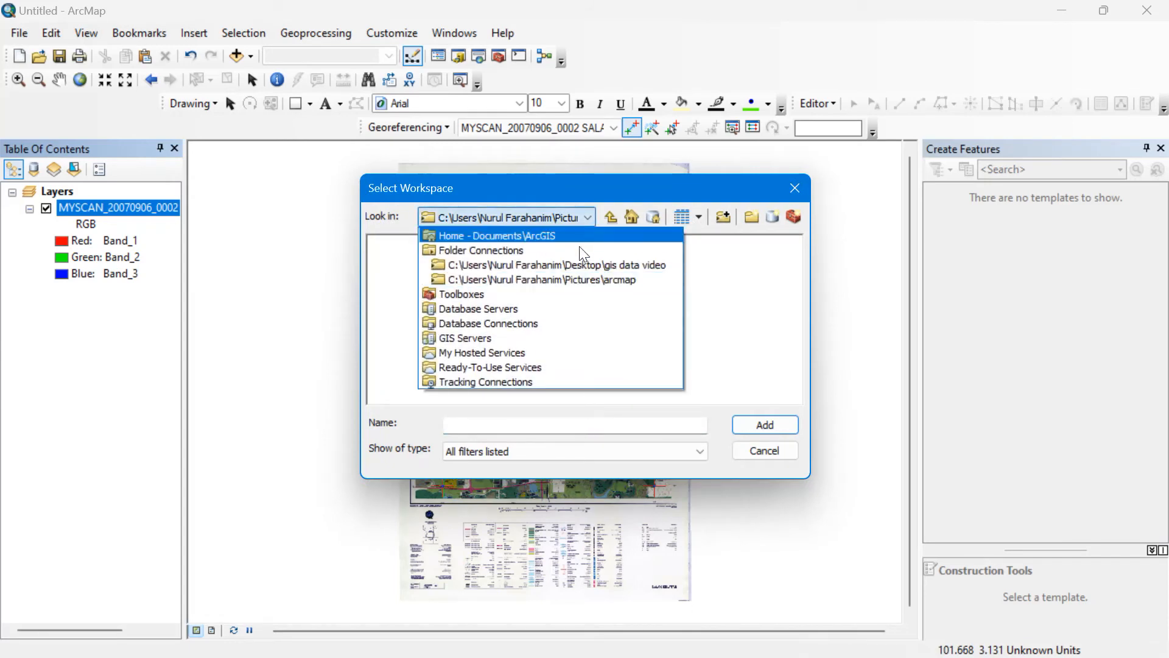
click(720, 220)
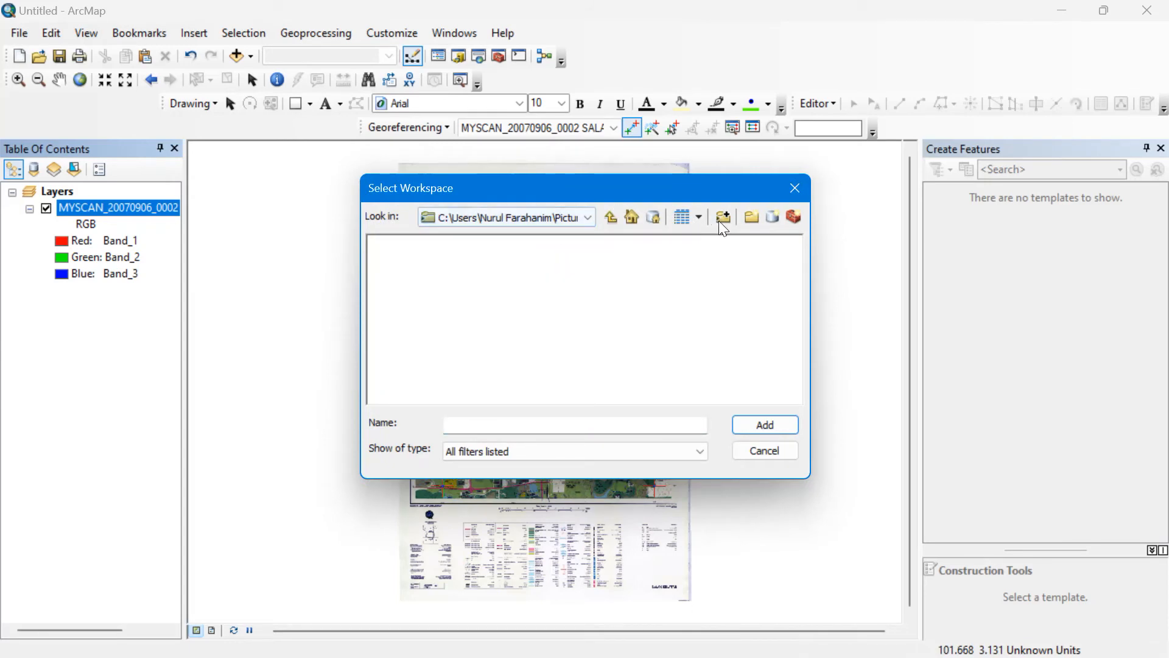
click(722, 221)
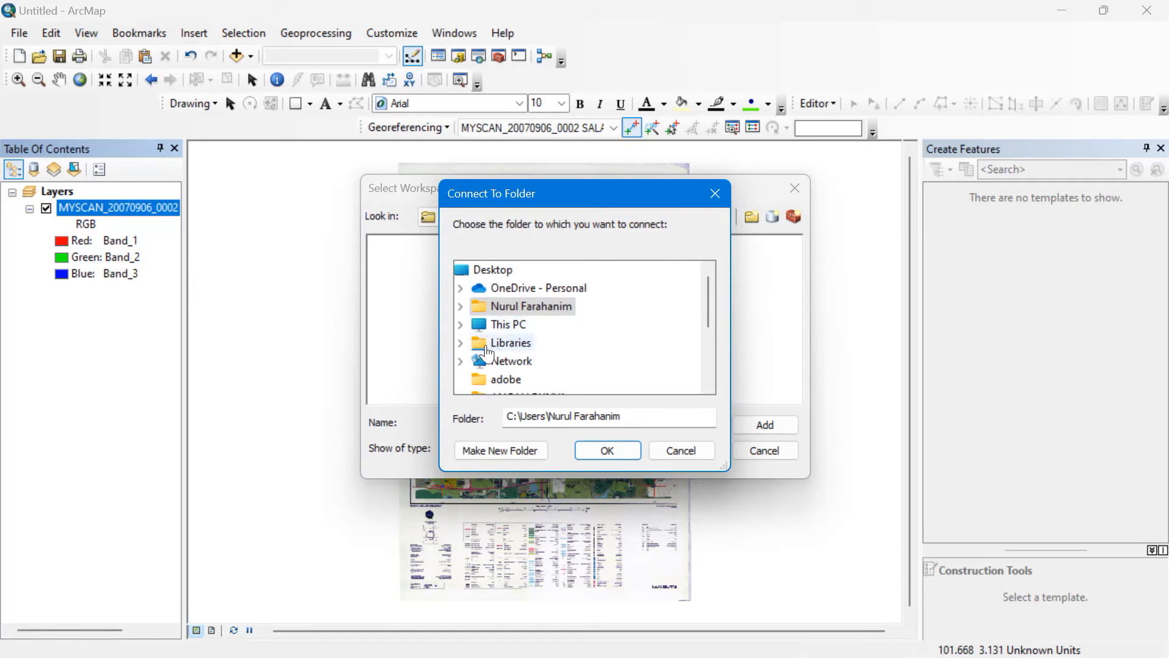
scroll(478, 341, down, 2)
scroll(478, 341, down, 1)
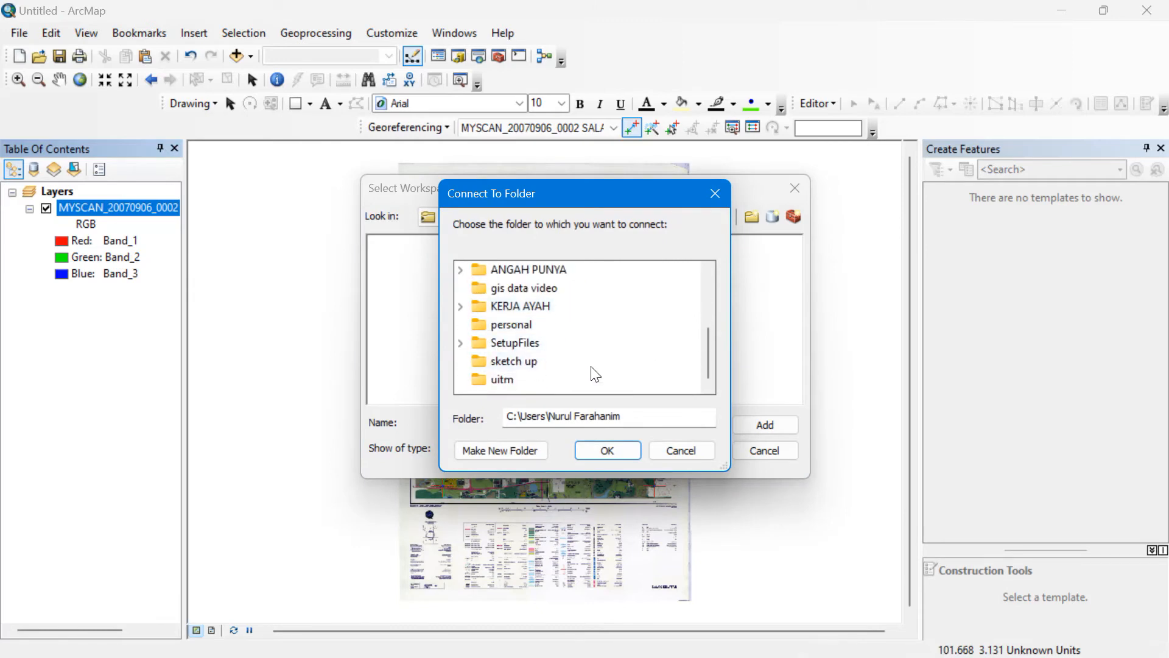
click(478, 287)
click(611, 446)
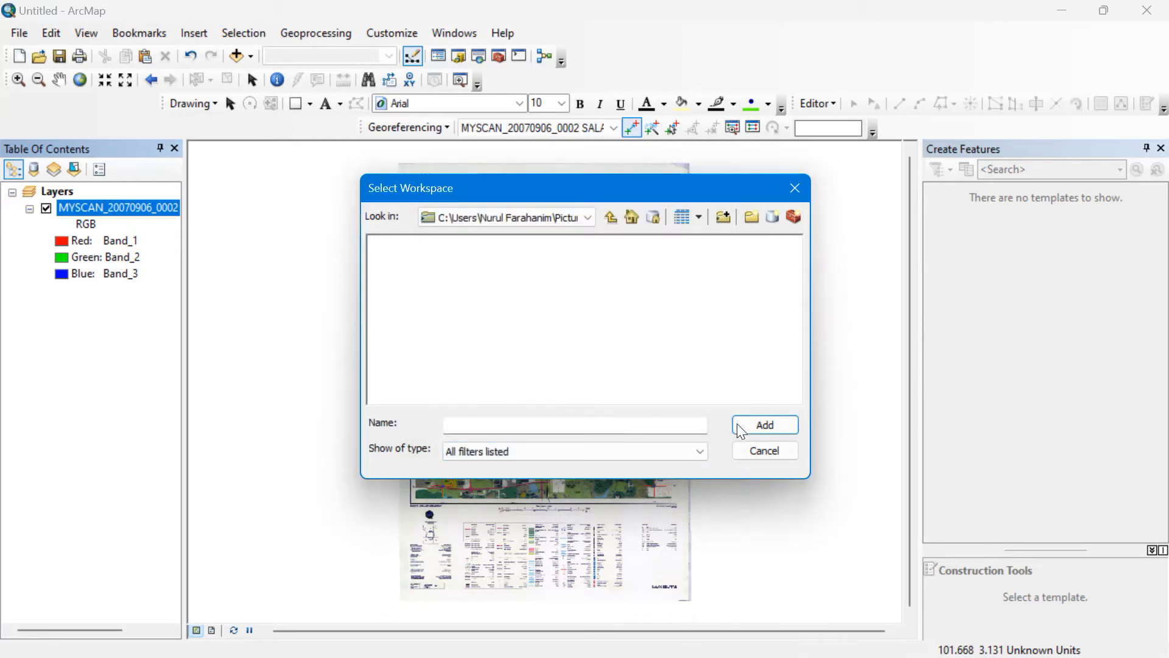
Browse into the gis data video folder connection in the Select Workspace dialog.
click(563, 218)
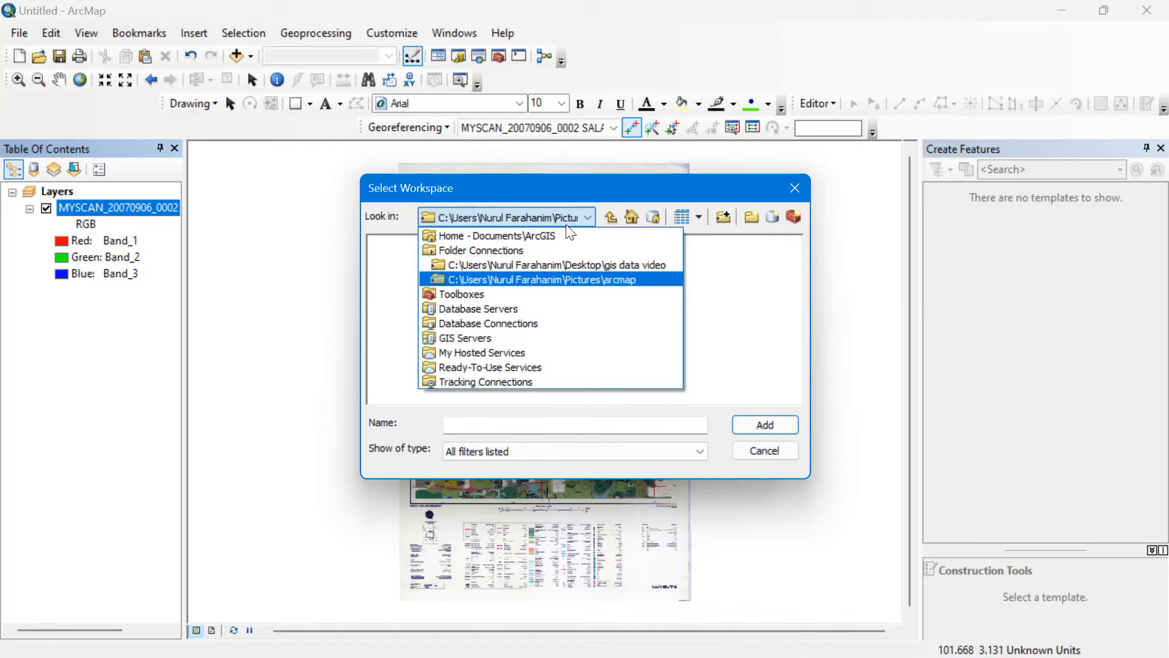
click(556, 266)
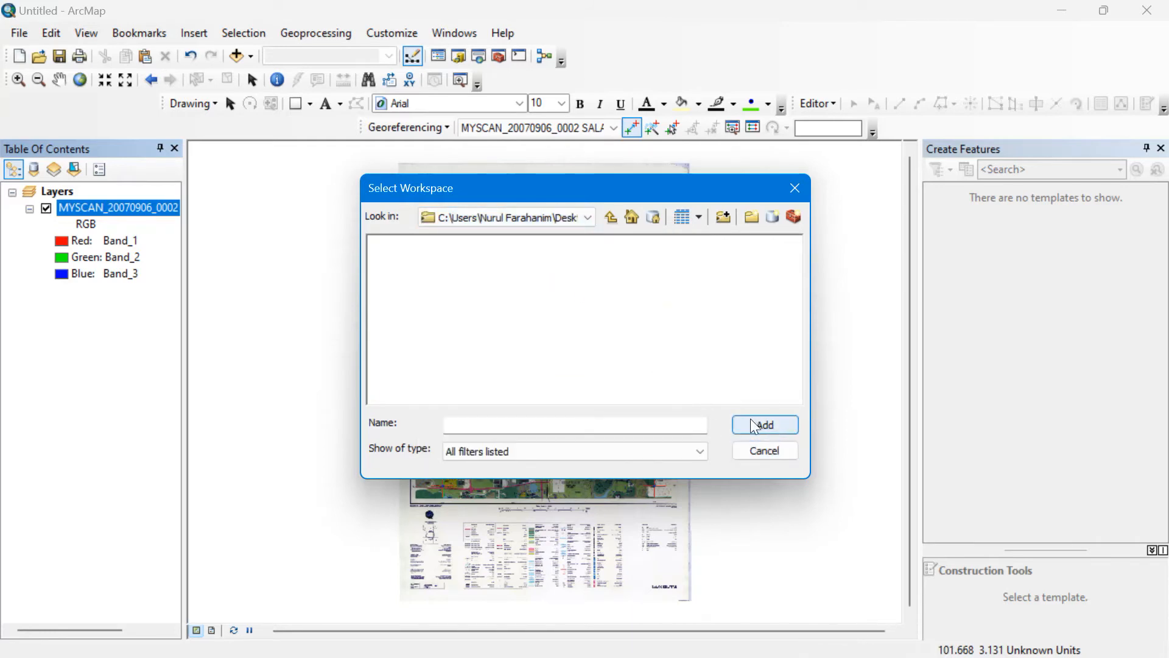
click(621, 419)
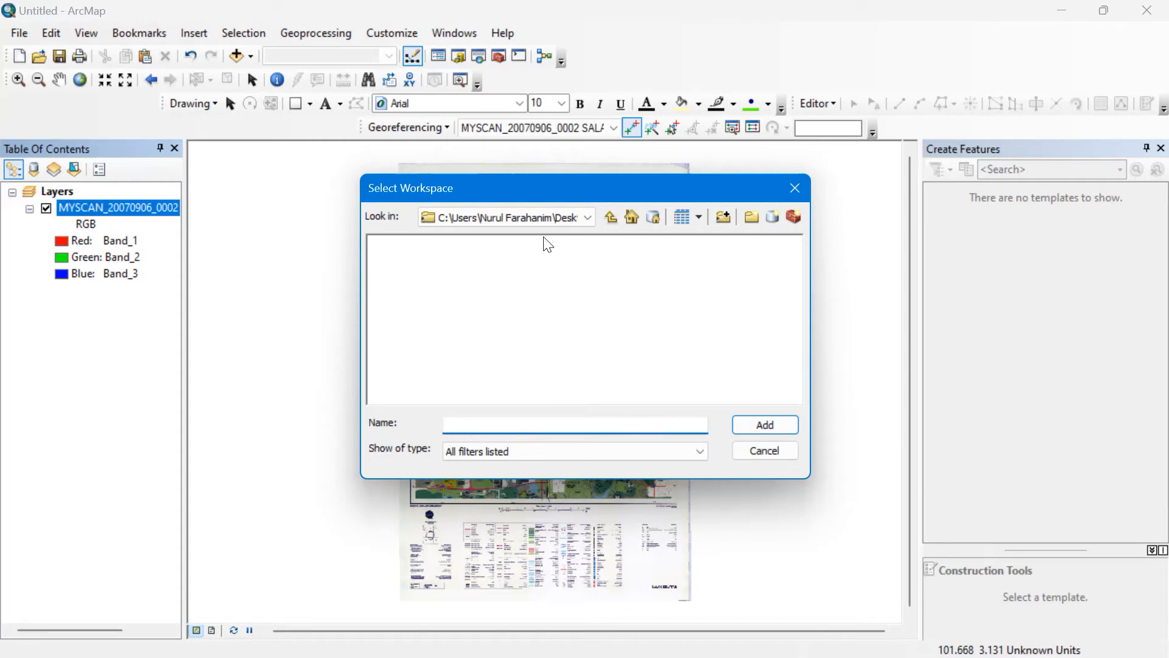
click(546, 221)
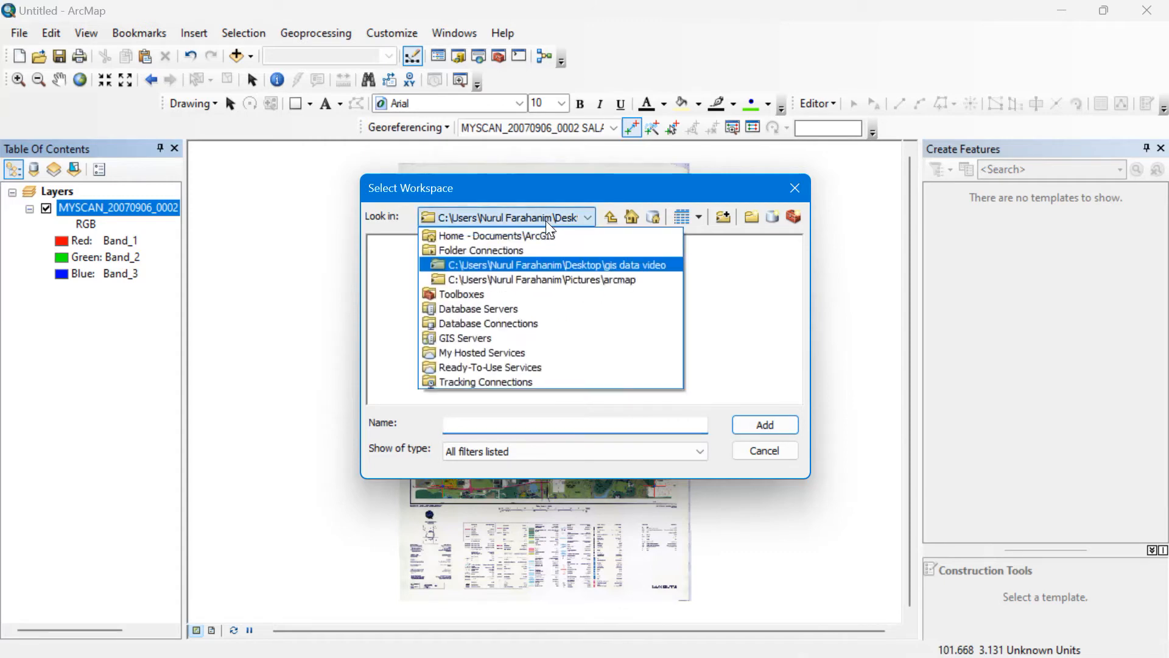
click(537, 262)
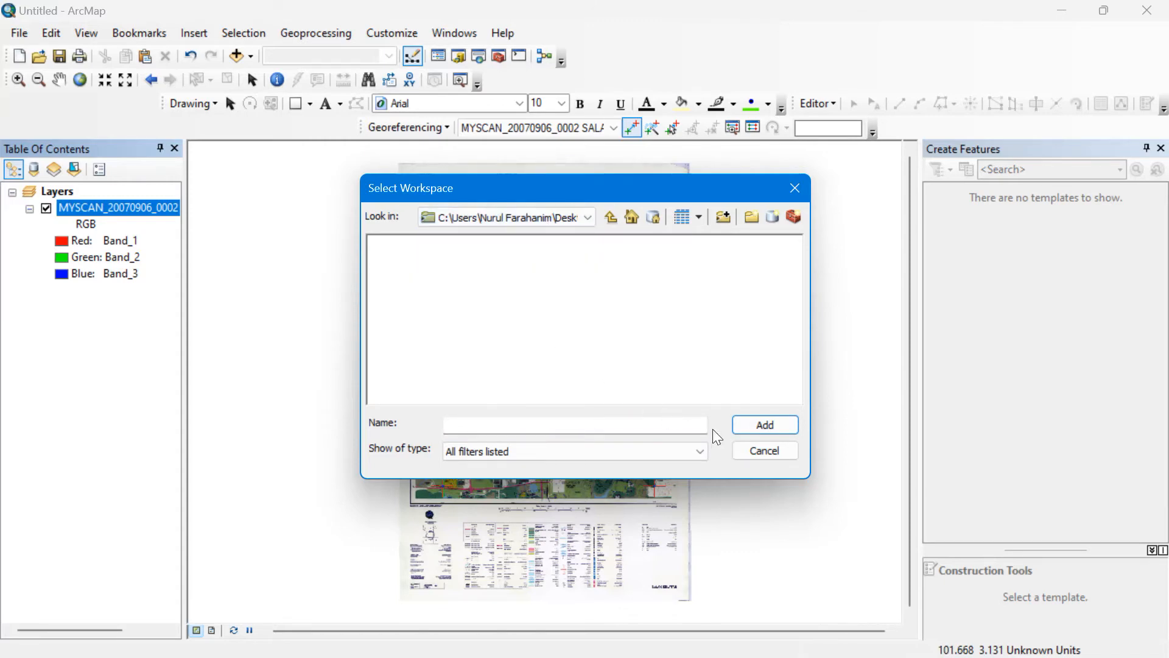
click(605, 424)
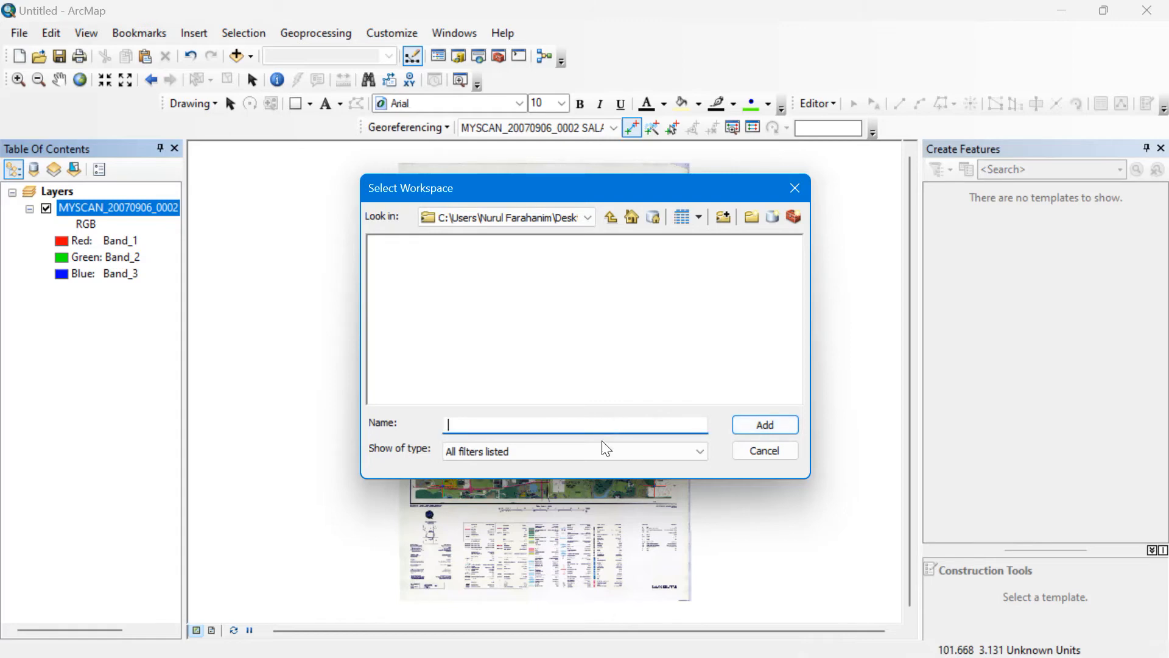
click(602, 452)
click(601, 452)
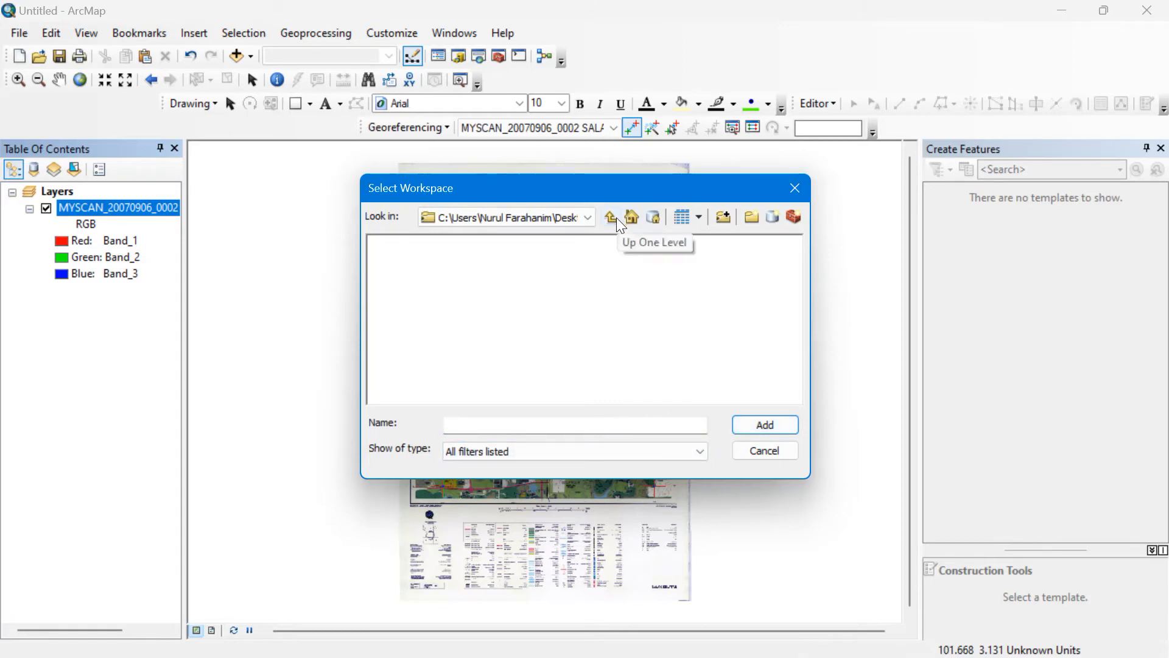
Set the gis data video folder as the rectify output location.
click(658, 425)
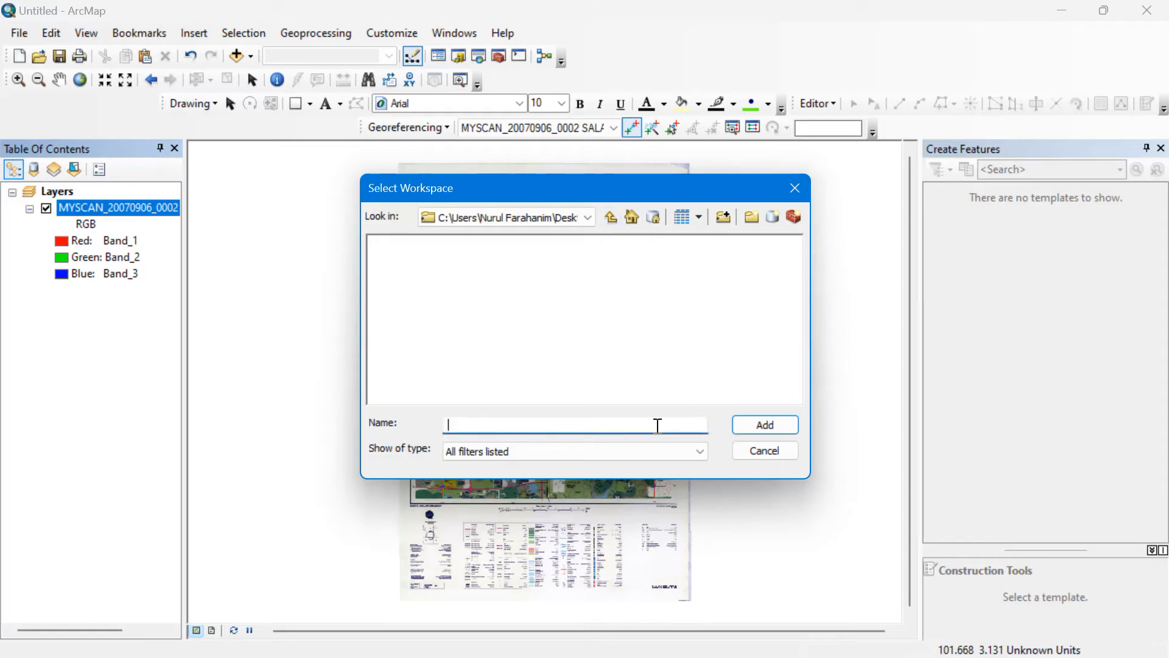
text(gis dat)
click(768, 429)
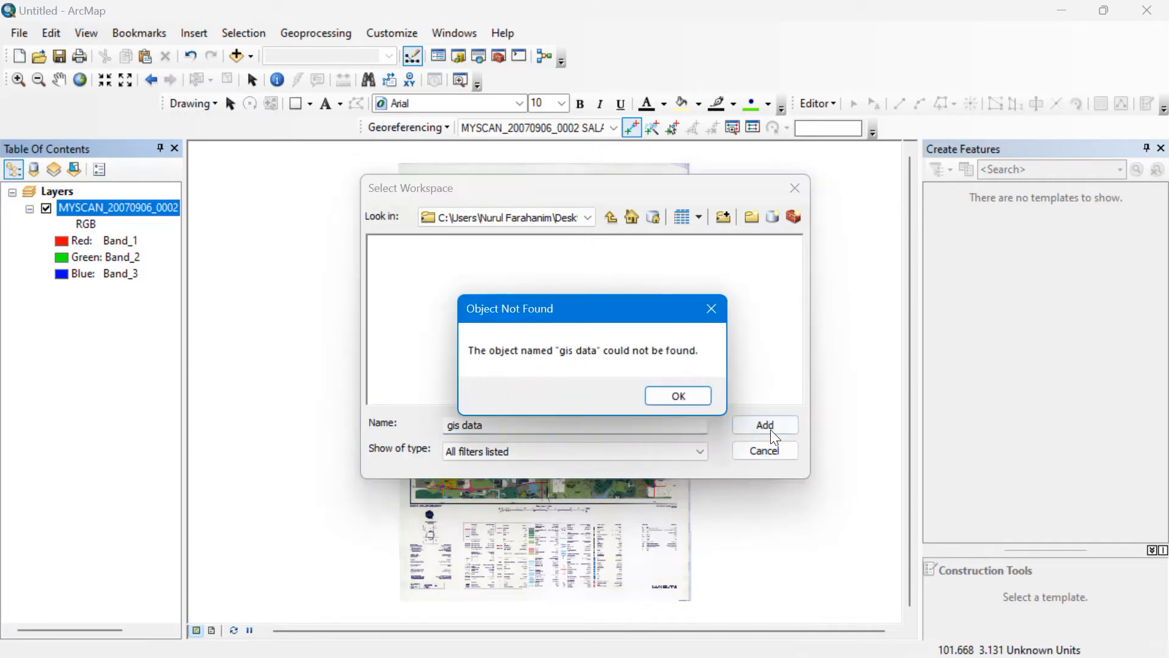
click(680, 396)
click(611, 211)
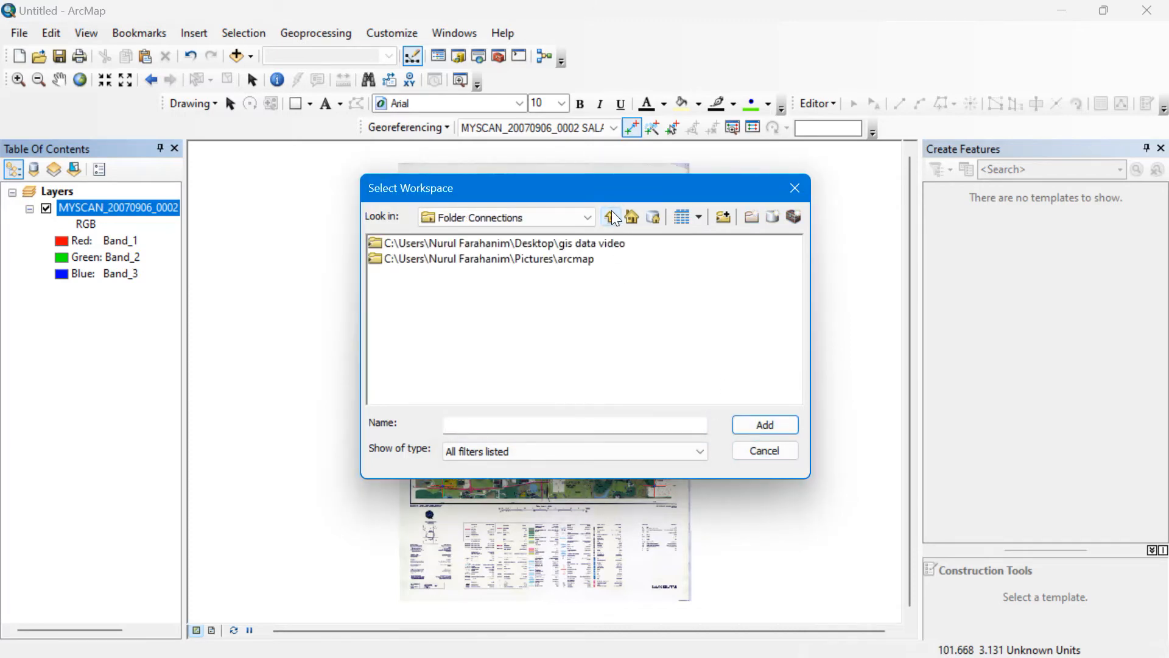
click(602, 243)
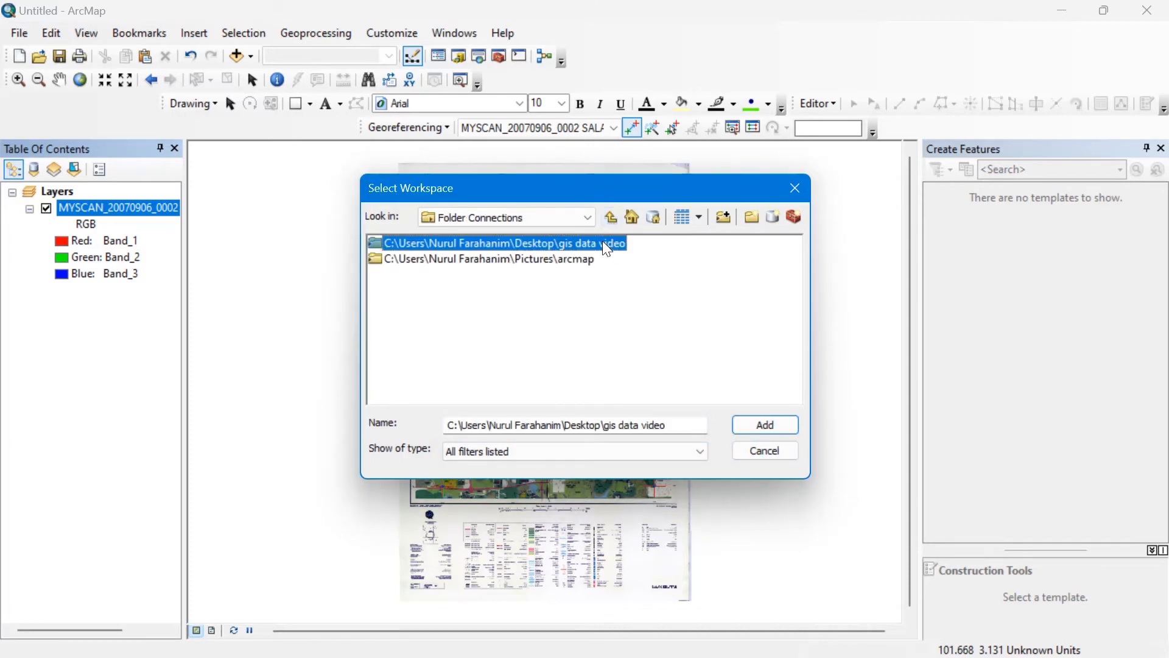
click(765, 425)
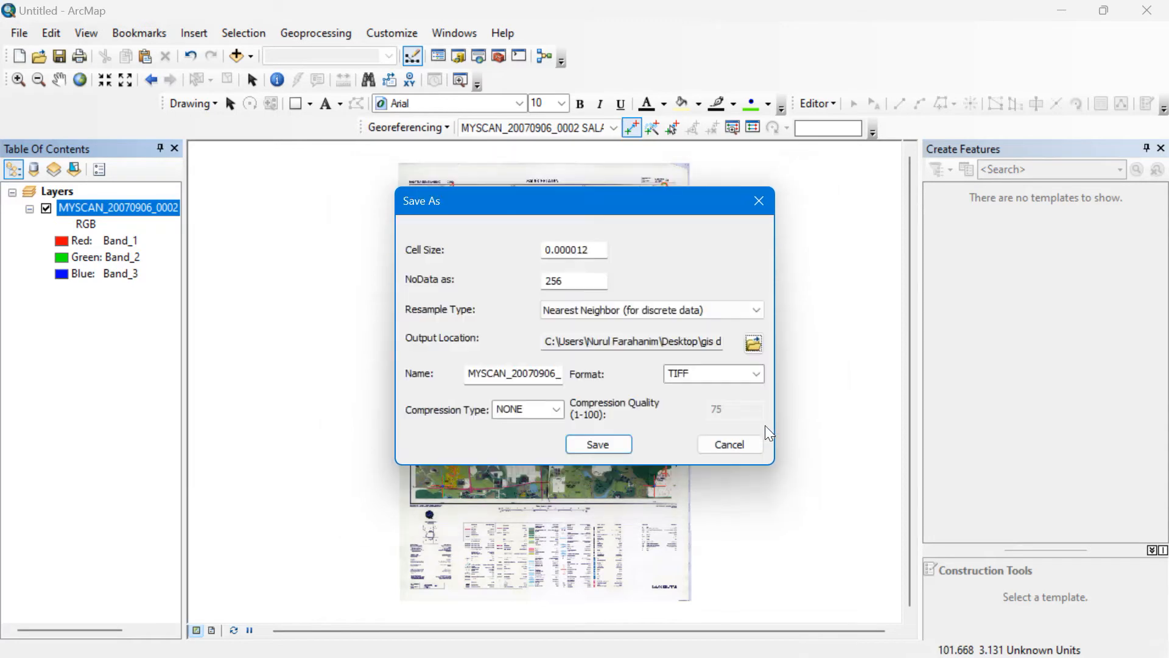
Name the rectified TIFF output 'gis data' in the Rectify Save As dialog and save it.
click(557, 374)
key(End)
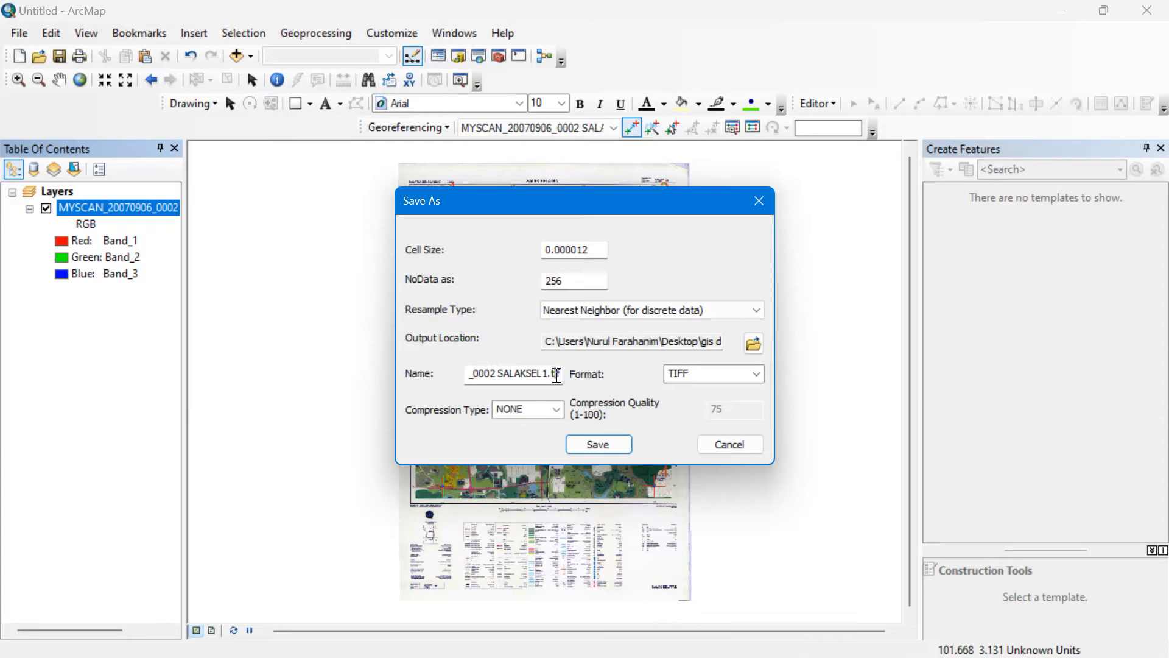
key(BackSpace)
key(BackSpace)
key(BackSpace)
key(BackSpace)
key(BackSpace)
key(BackSpace)
key(BackSpace)
key(BackSpace)
key(BackSpace)
key(BackSpace)
key(BackSpace)
key(BackSpace)
key(BackSpace)
key(BackSpace)
key(BackSpace)
key(BackSpace)
key(BackSpace)
key(BackSpace)
key(BackSpace)
key(BackSpace)
text(gs data)
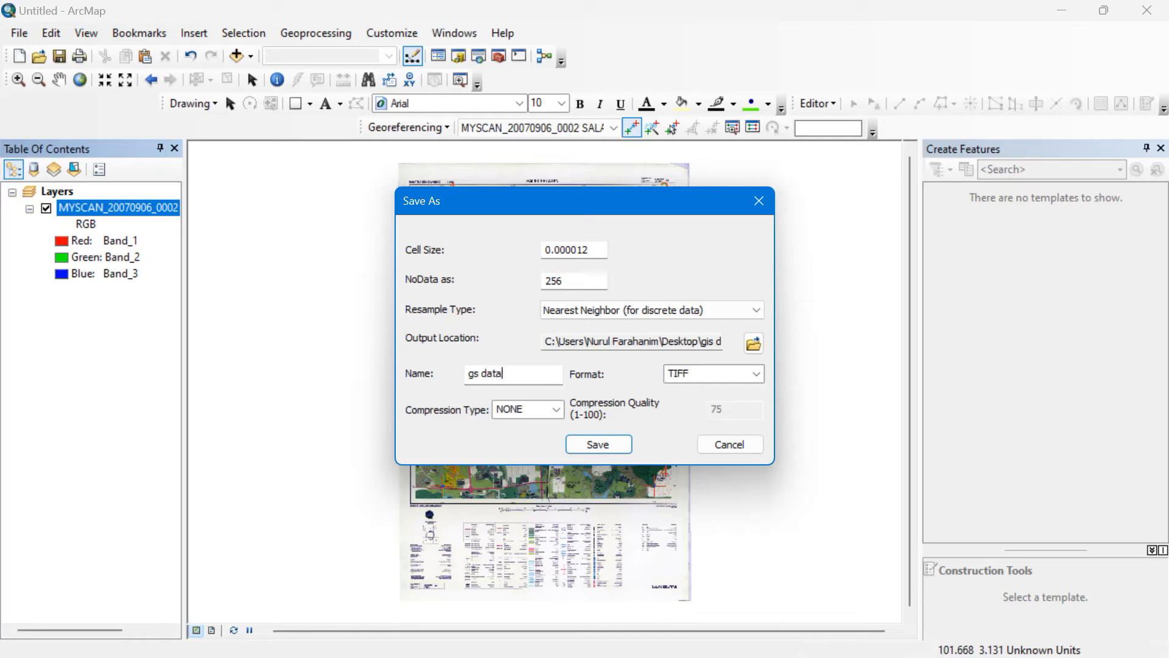
key(BackSpace)
key(BackSpace)
key(BackSpace)
text(is data)
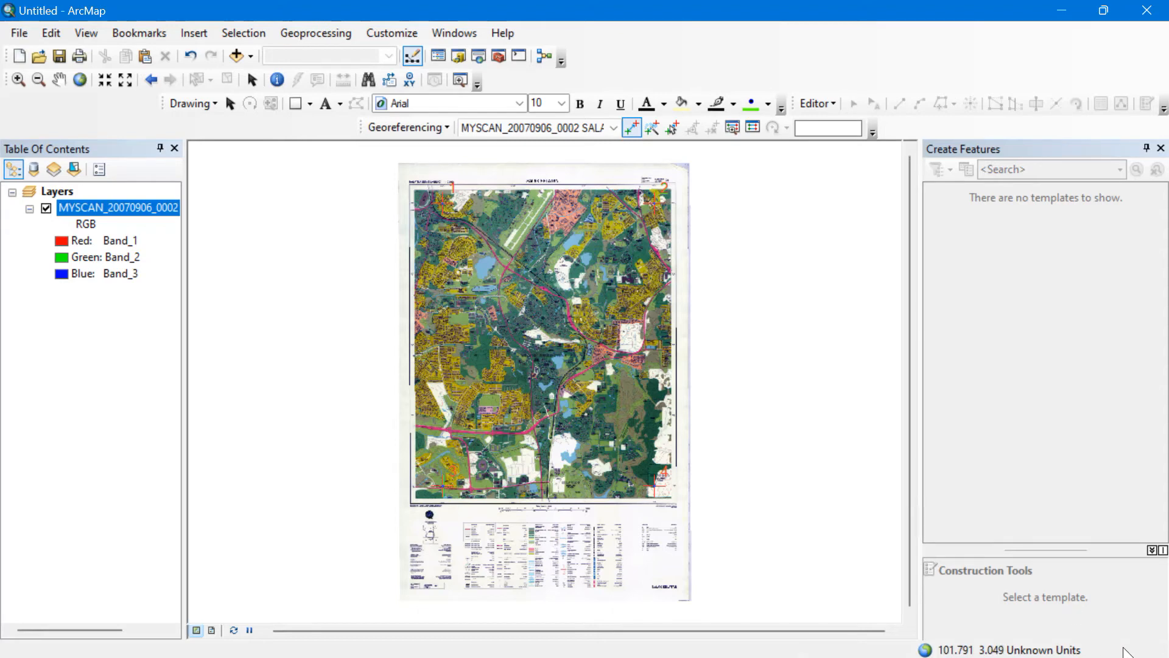
Remove the MYSCAN layer and add the rectified gis data 1.tif raster in its place.
right_click(75, 214)
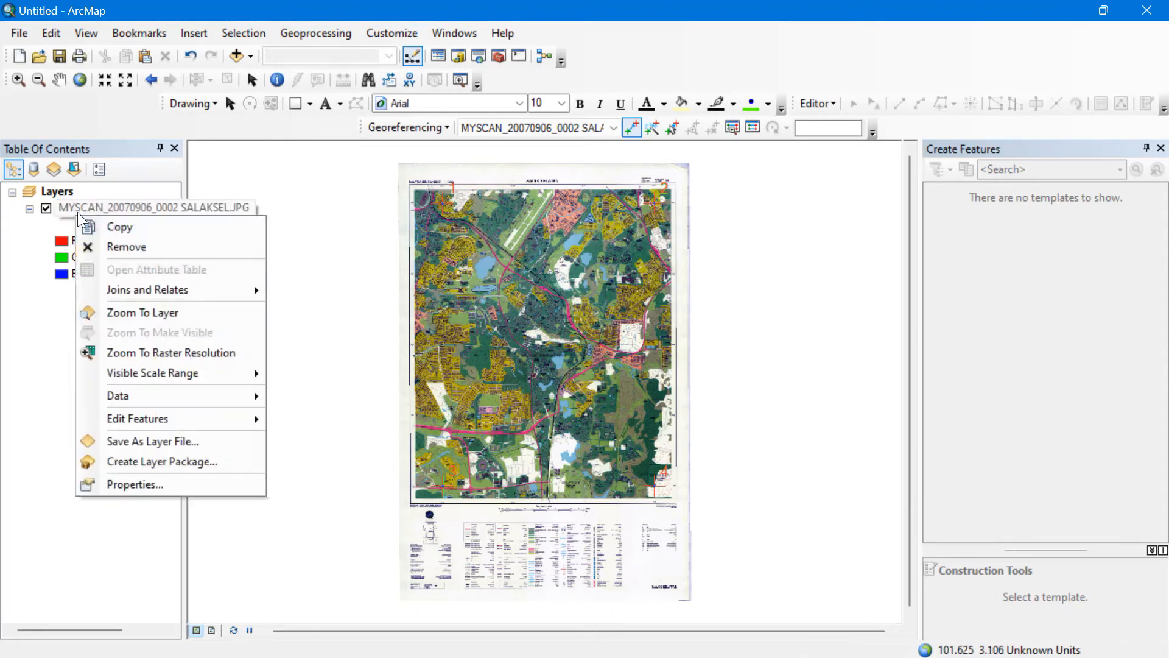
click(114, 246)
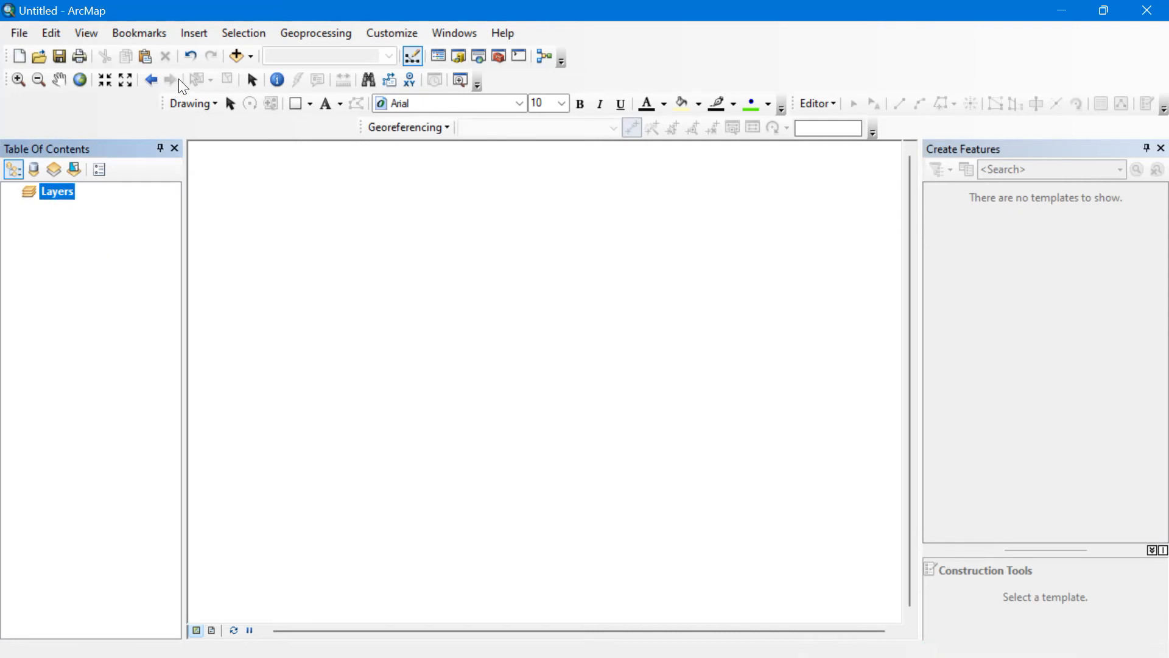
click(241, 53)
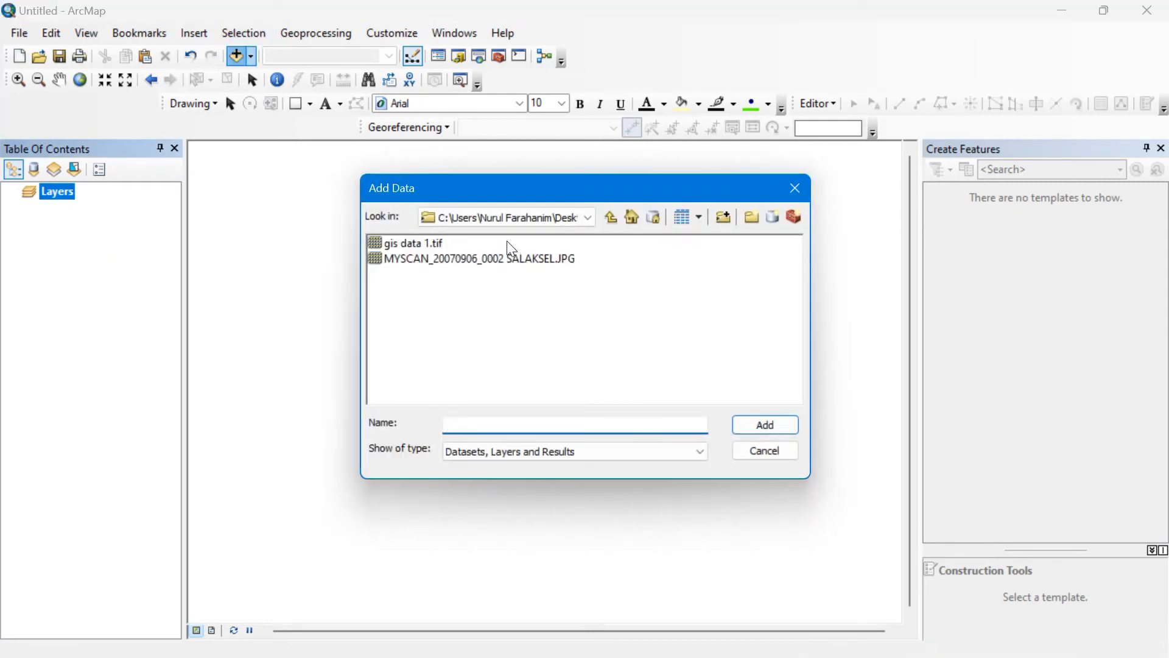
click(587, 217)
click(587, 217)
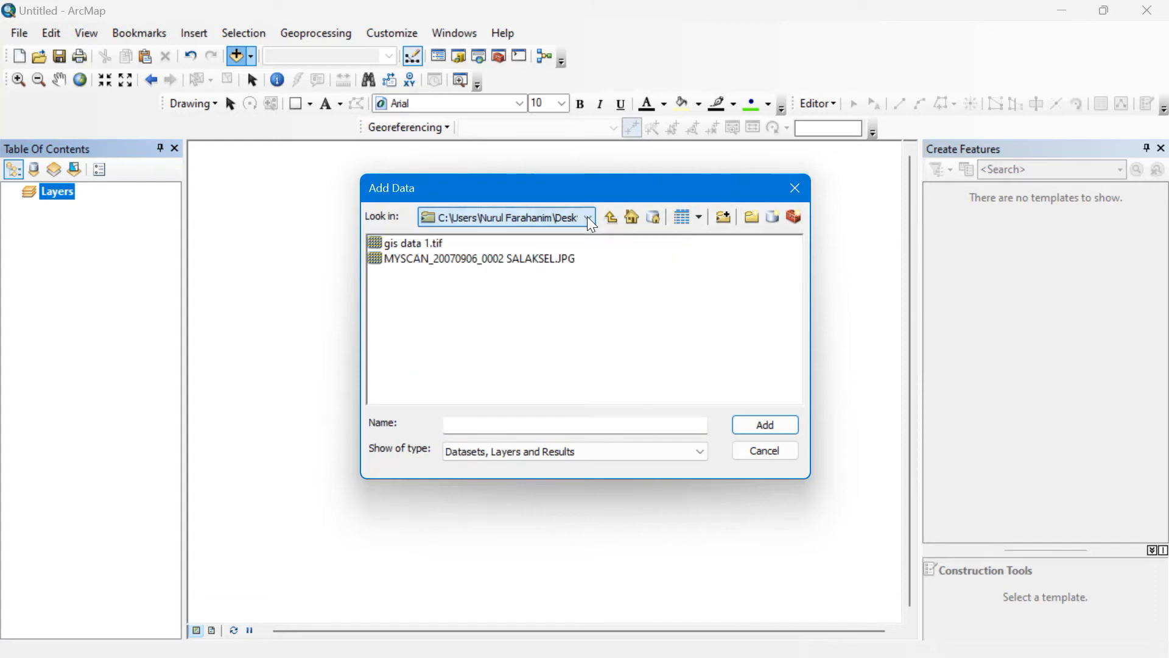
click(438, 243)
click(768, 422)
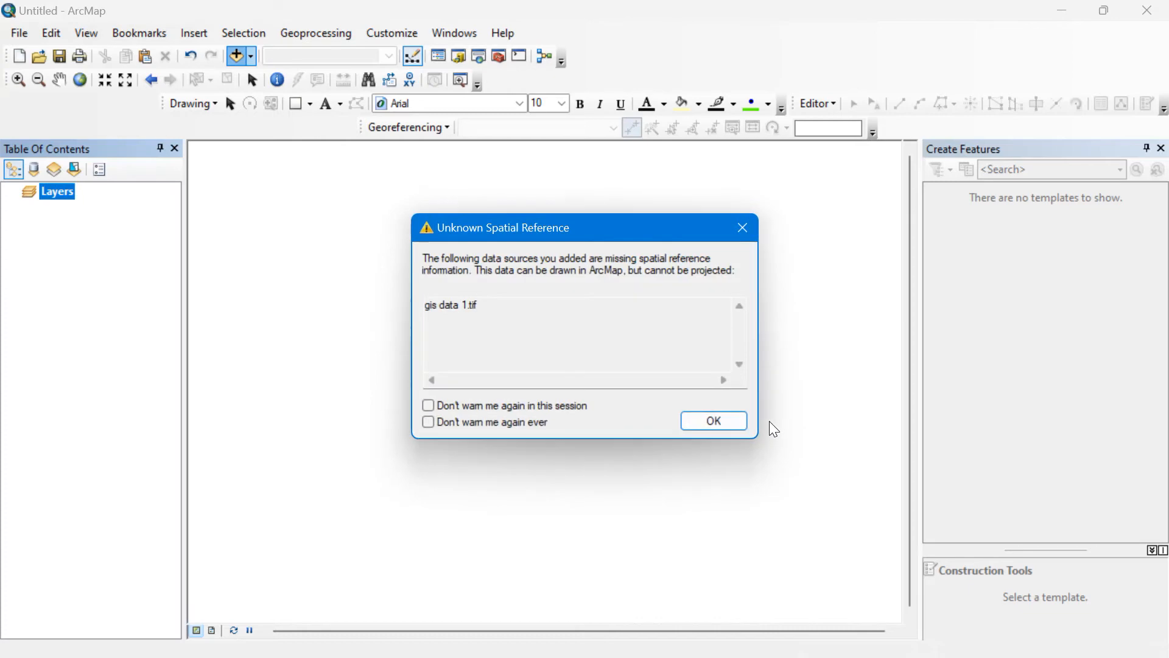
click(725, 427)
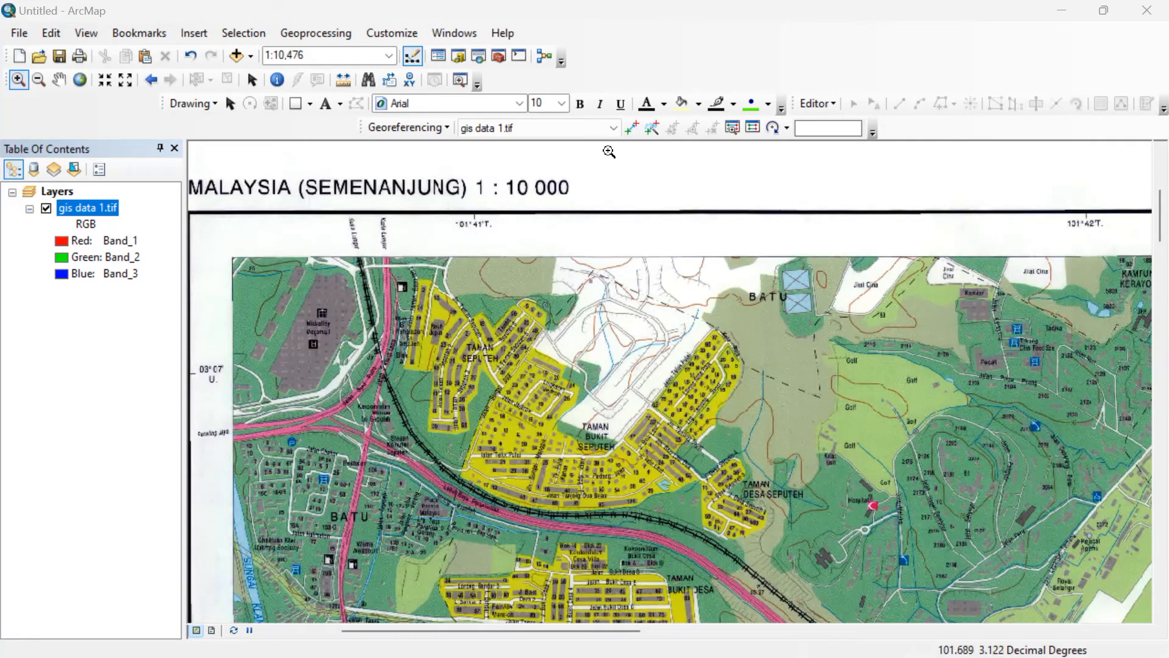
Open Define Projection from ArcToolbox's Data Management Tools > Projections and Transformations.
click(500, 57)
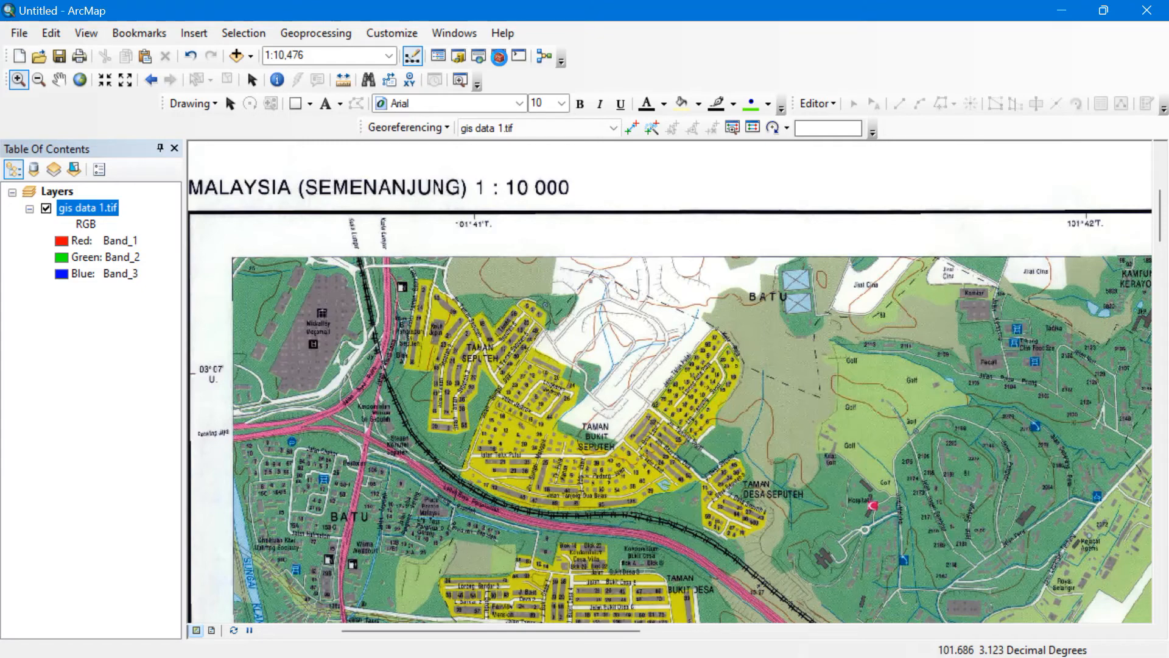
click(499, 57)
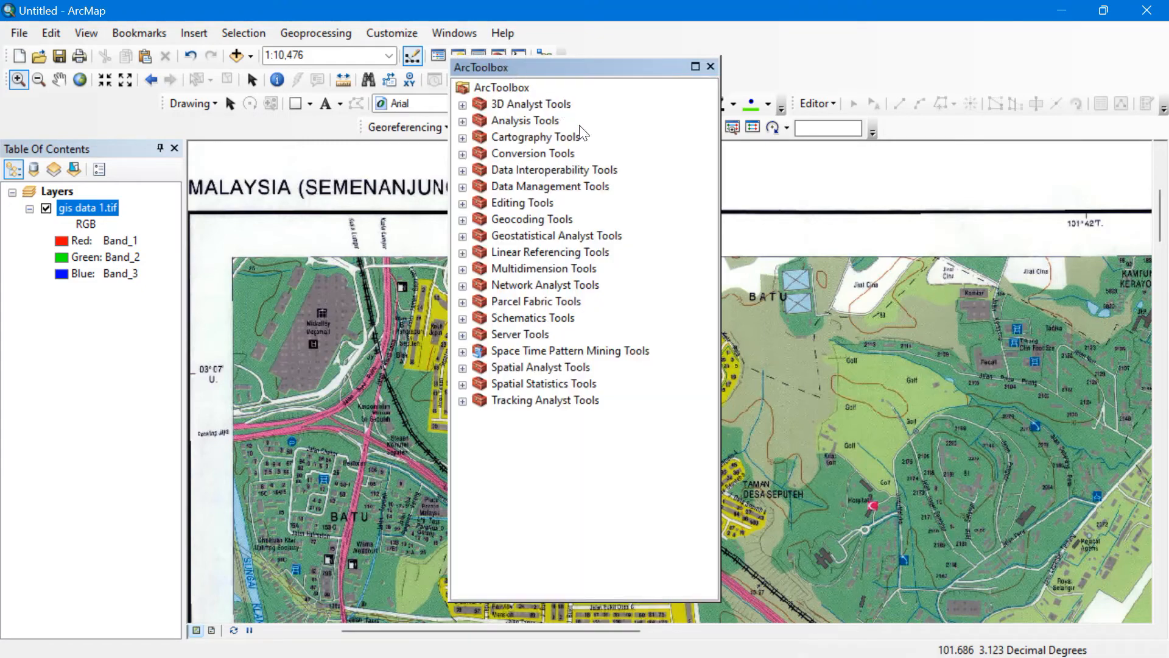
click(571, 186)
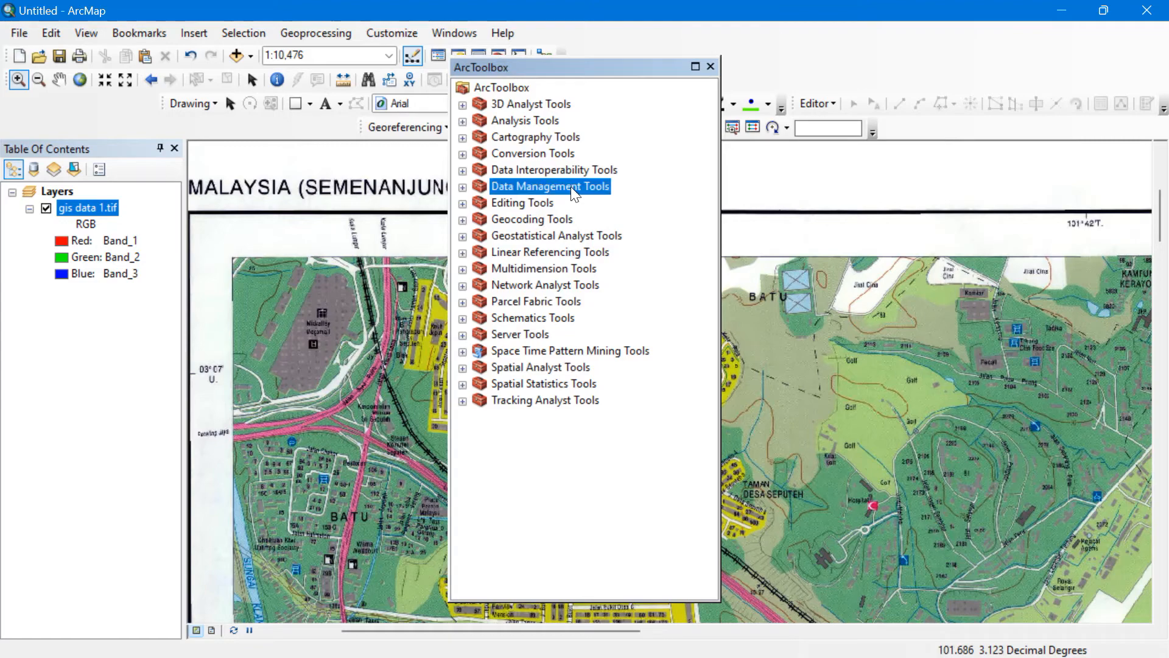
click(464, 185)
click(480, 433)
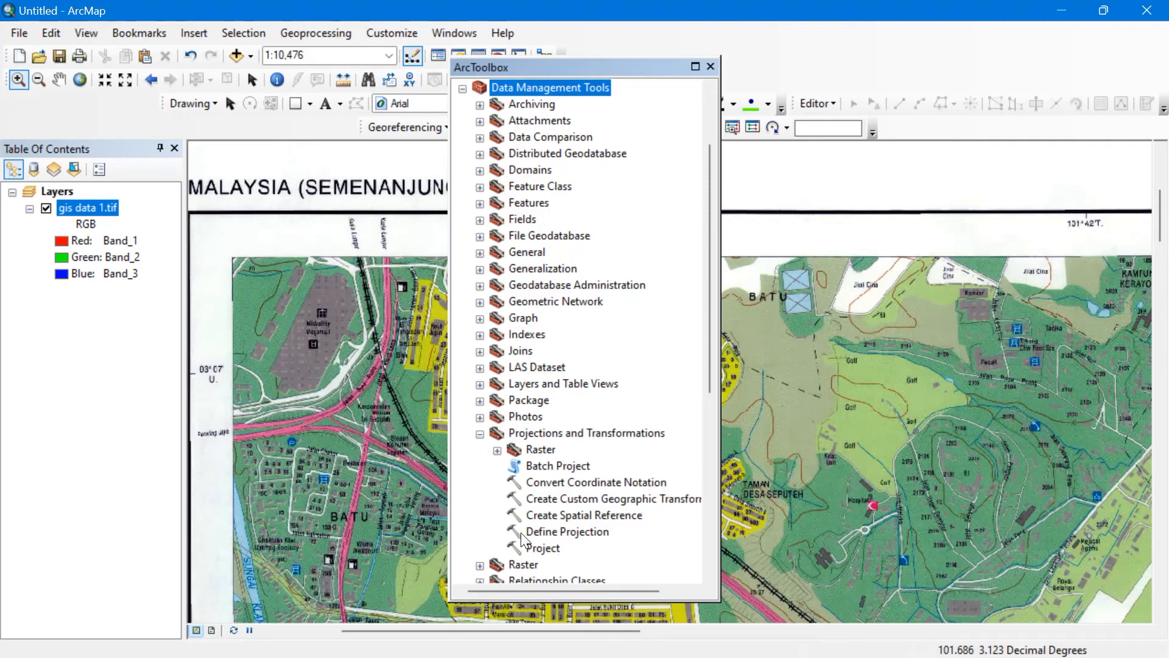
click(529, 534)
double_click(567, 537)
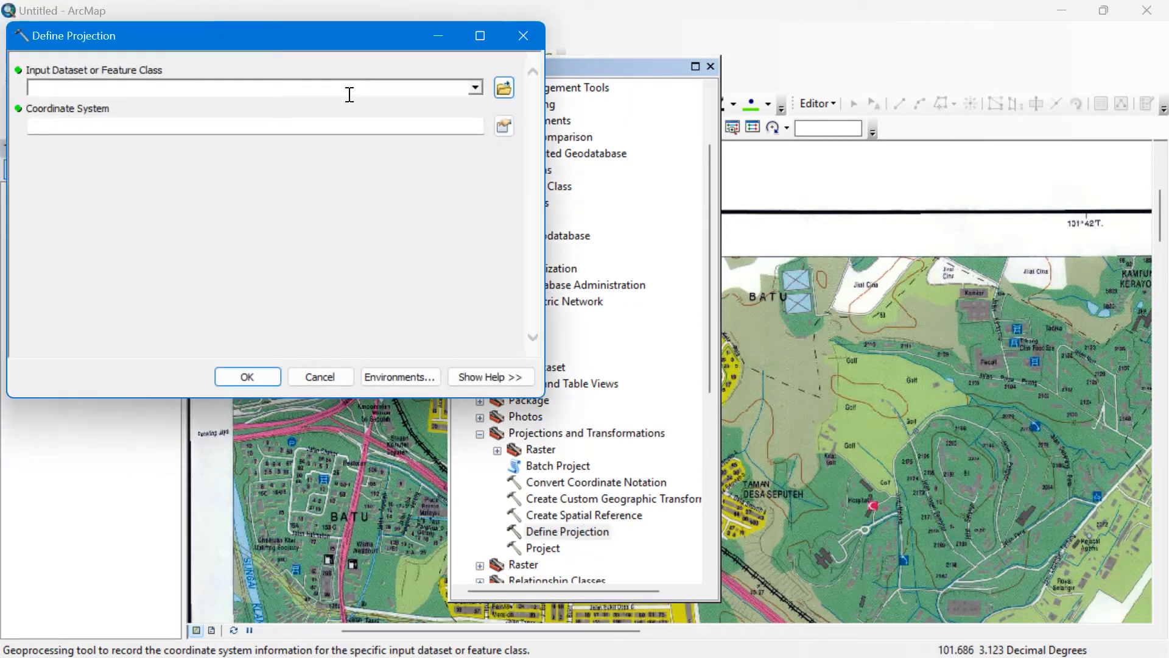
Set the Define Projection input dataset to gis data 1.tif instead of the scanned JPG.
click(505, 89)
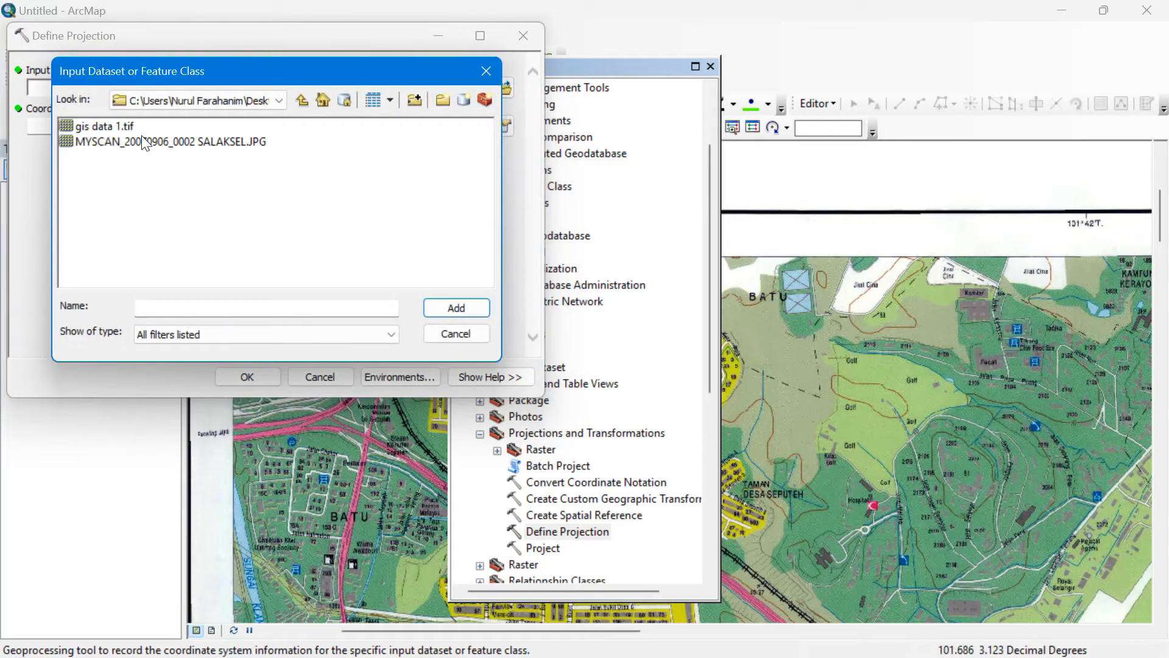
click(141, 145)
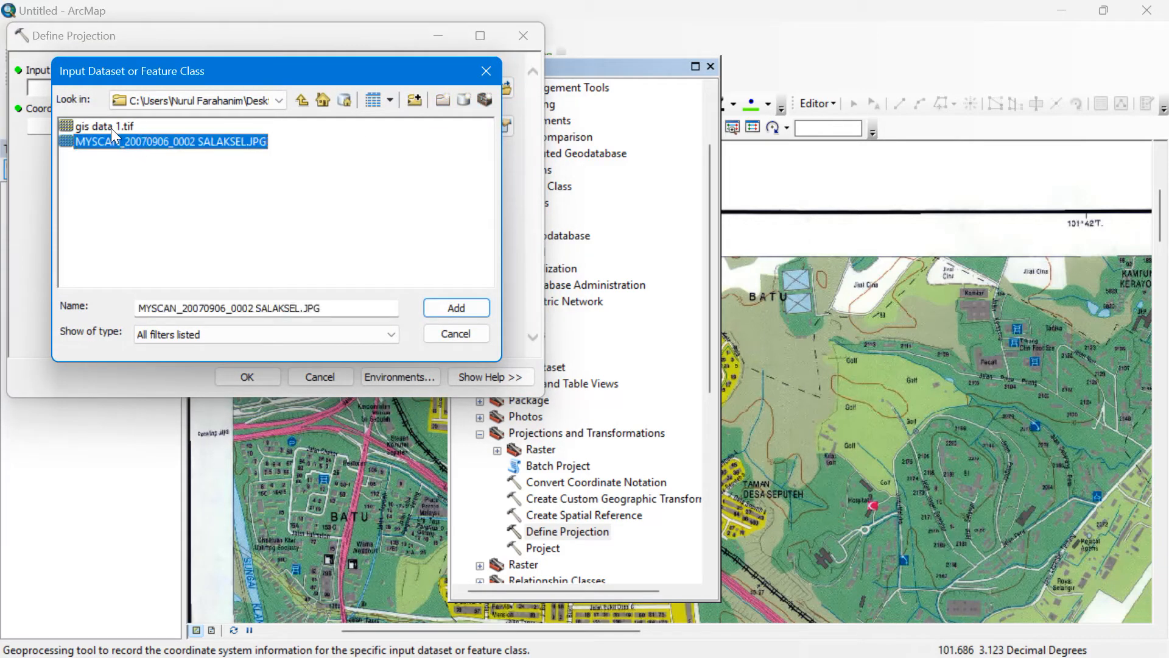
click(458, 309)
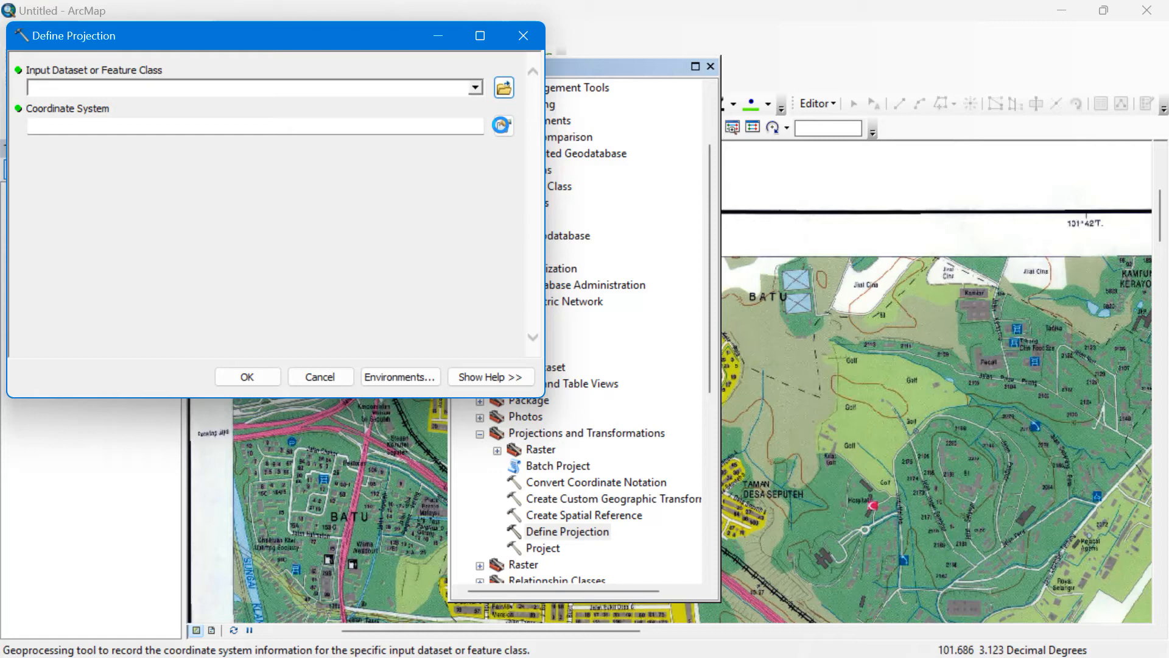
click(505, 87)
click(125, 126)
click(481, 311)
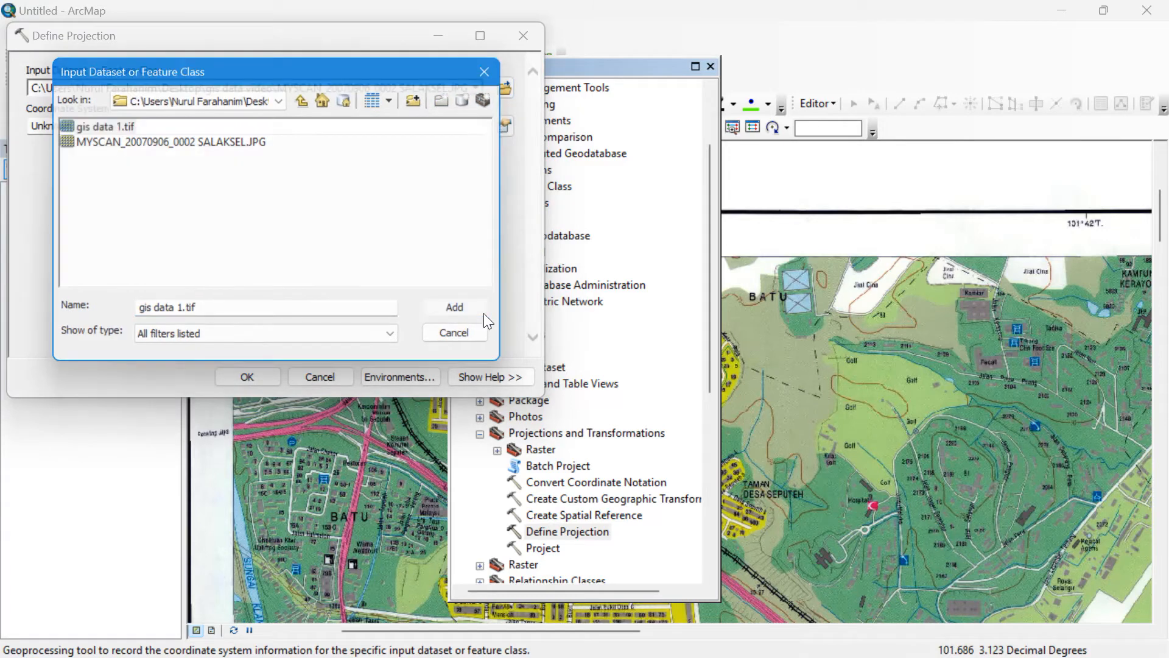
Assign the Geographic > Asia > Kertau (RSO) coordinate system and run the tool.
click(503, 126)
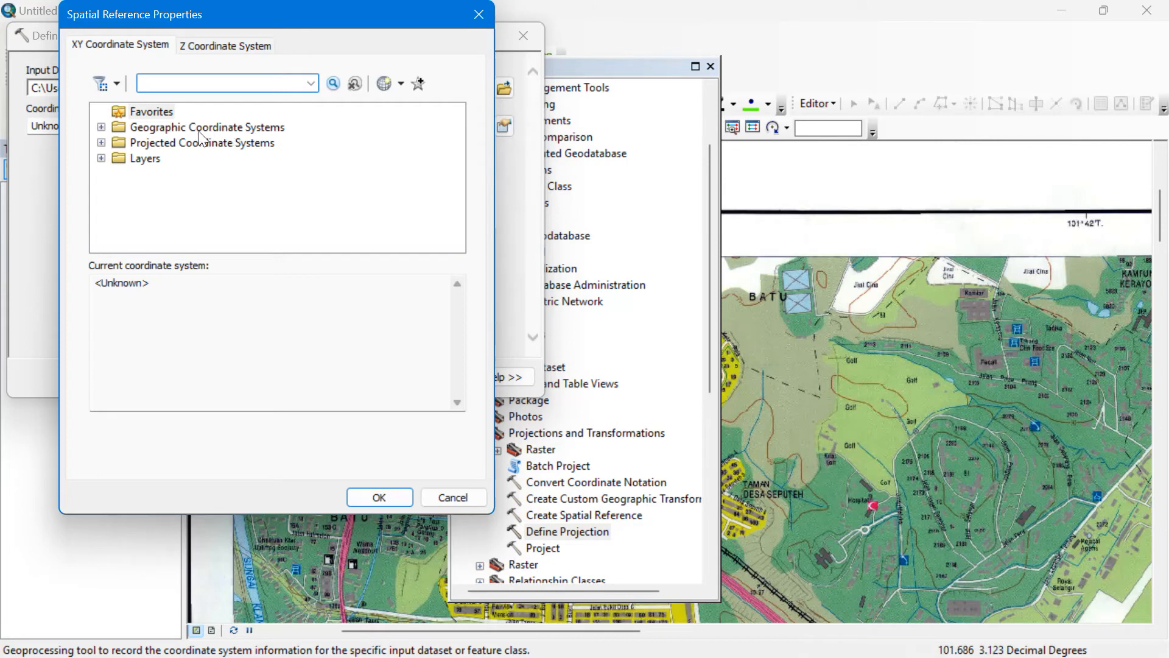
click(101, 126)
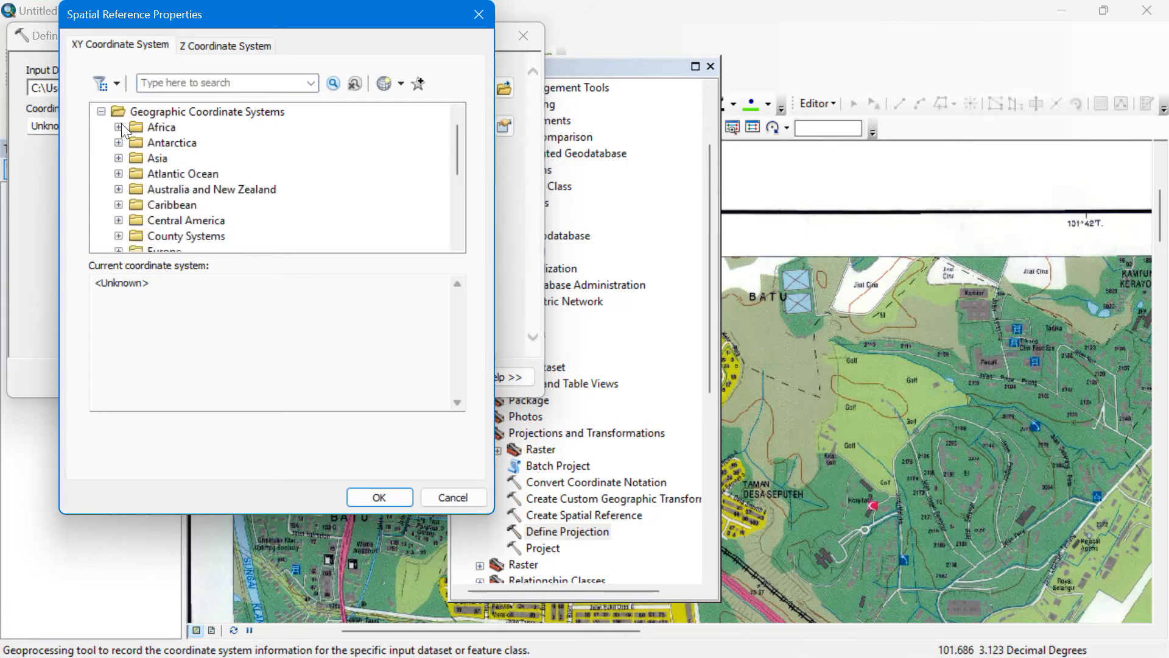
click(118, 159)
scroll(188, 207, down, 5)
scroll(192, 200, down, 8)
scroll(192, 200, down, 4)
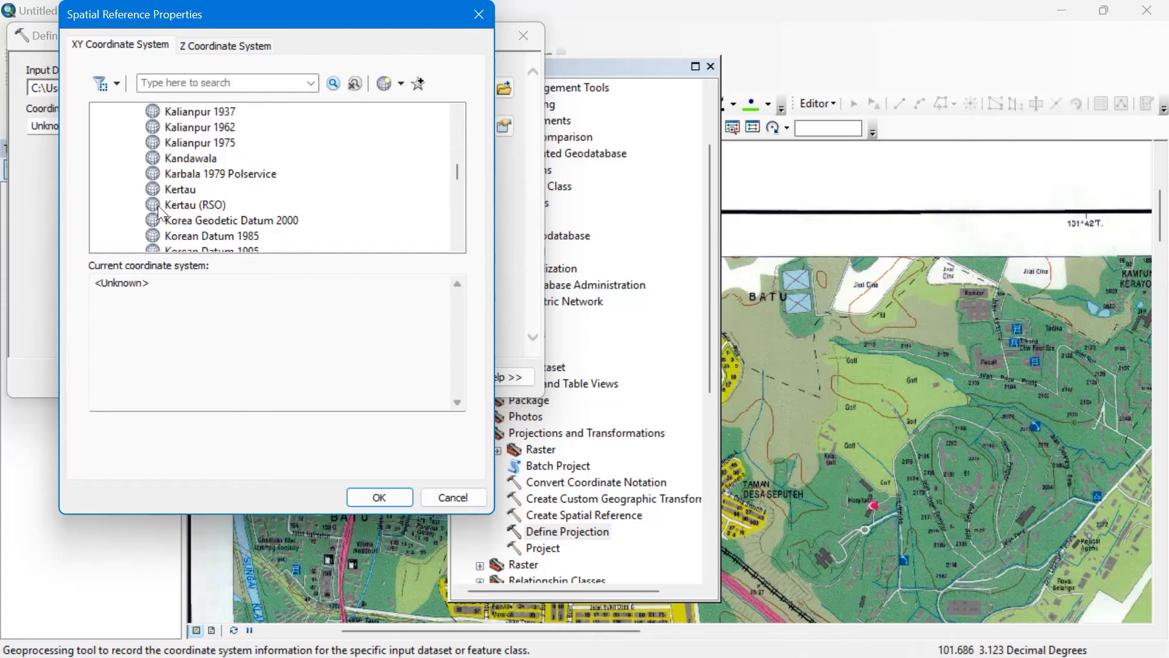
click(162, 205)
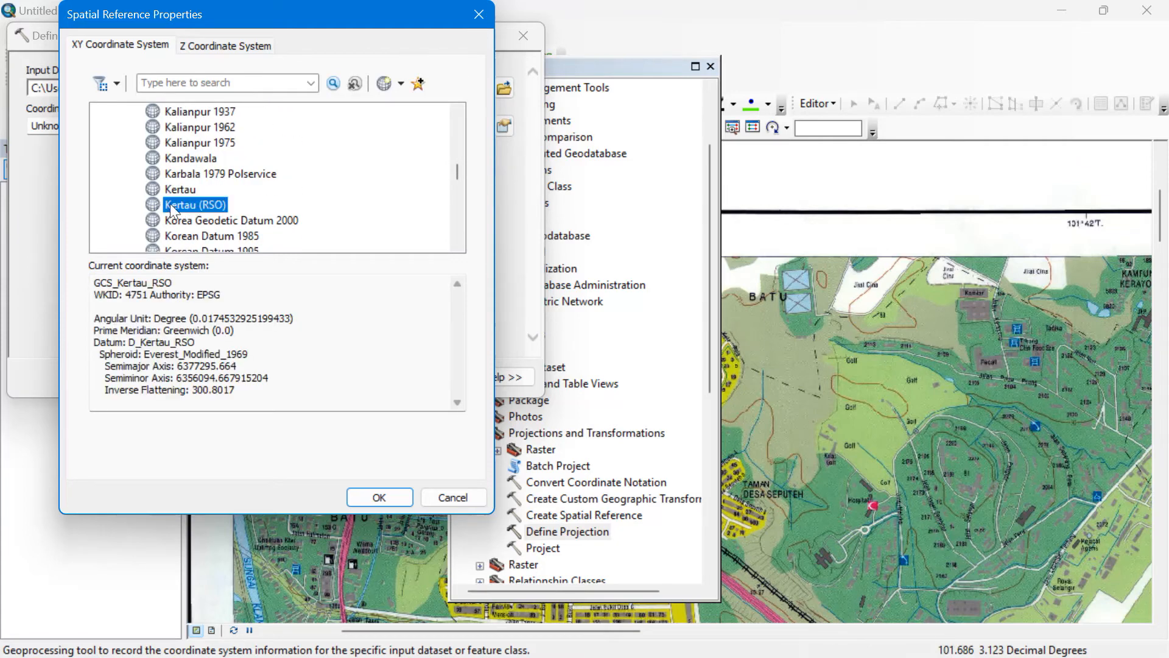
click(376, 498)
click(251, 378)
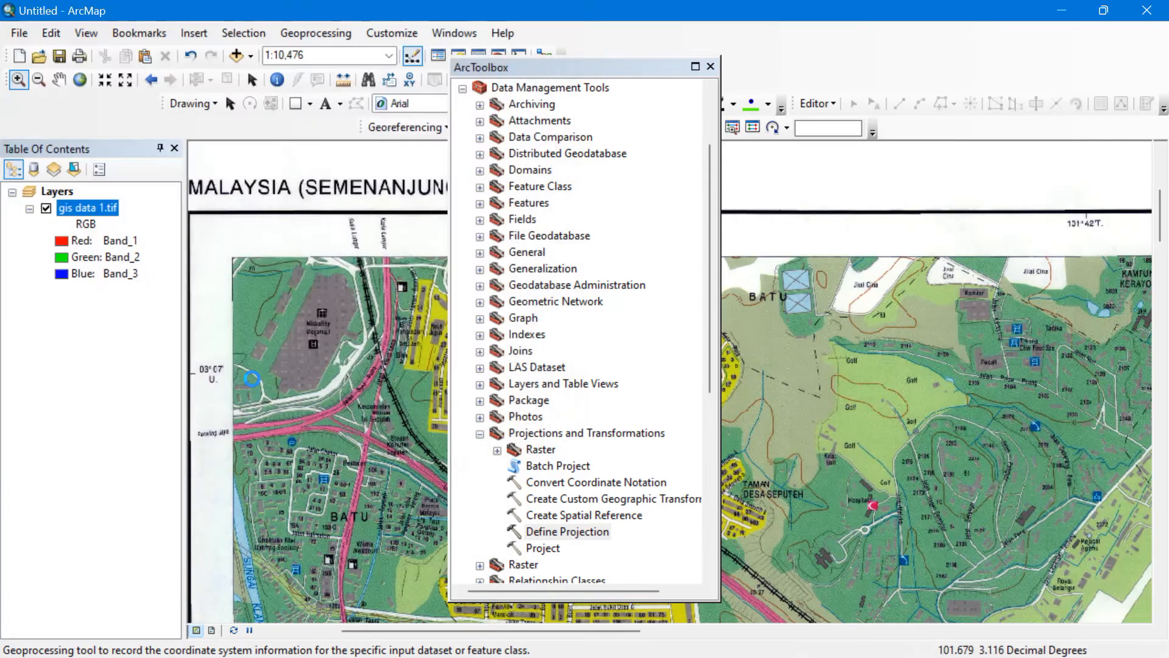
Close ArcToolbox and collapse all layers in the Layers data frame.
click(708, 65)
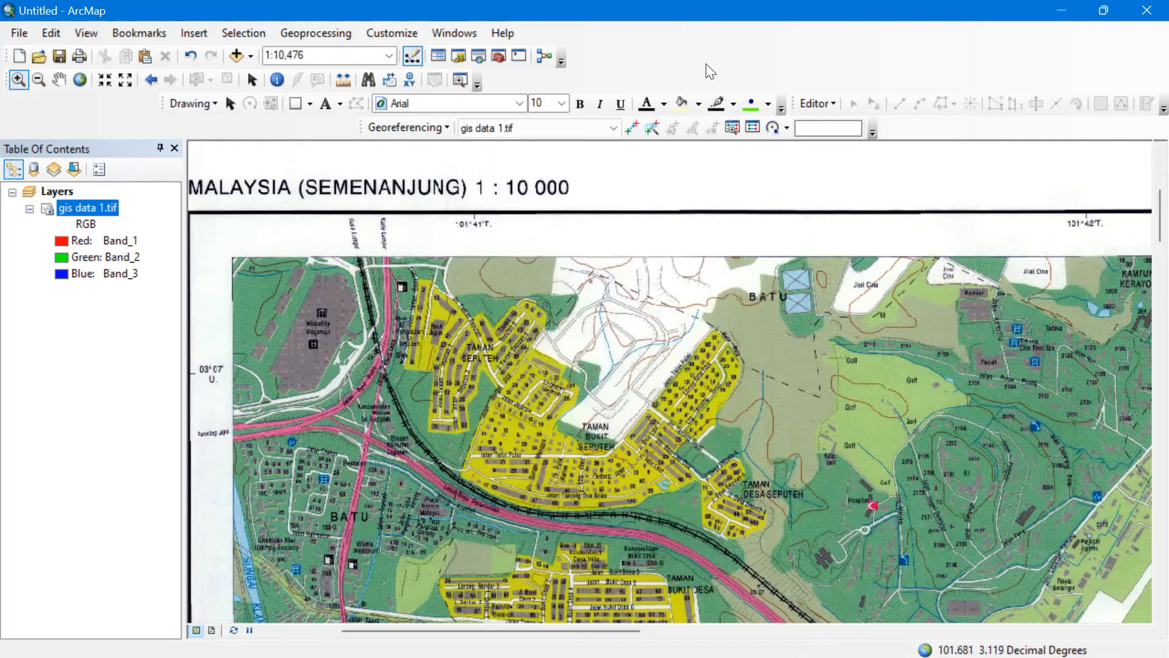
right_click(86, 199)
click(63, 207)
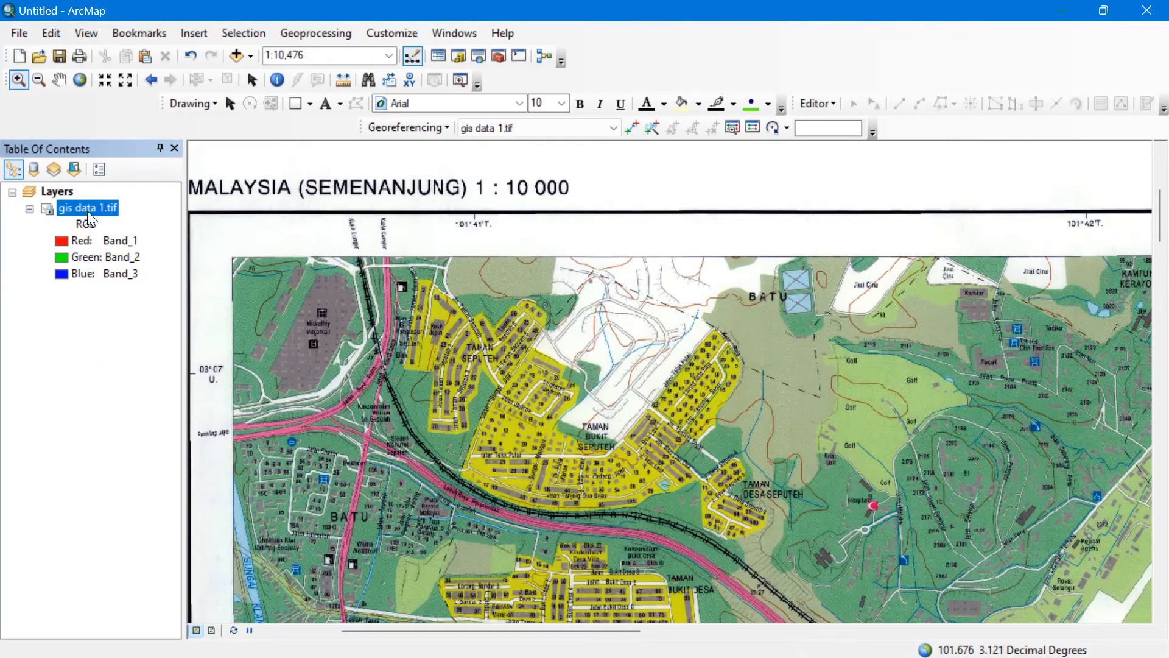
click(144, 311)
click(107, 208)
click(19, 192)
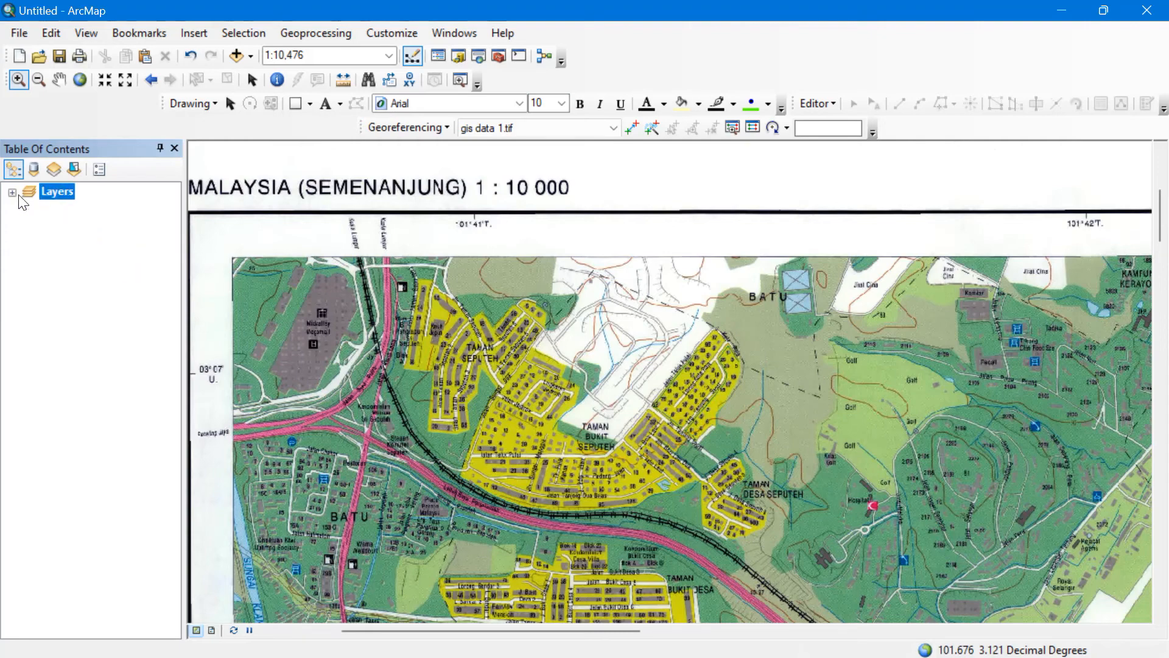
right_click(19, 192)
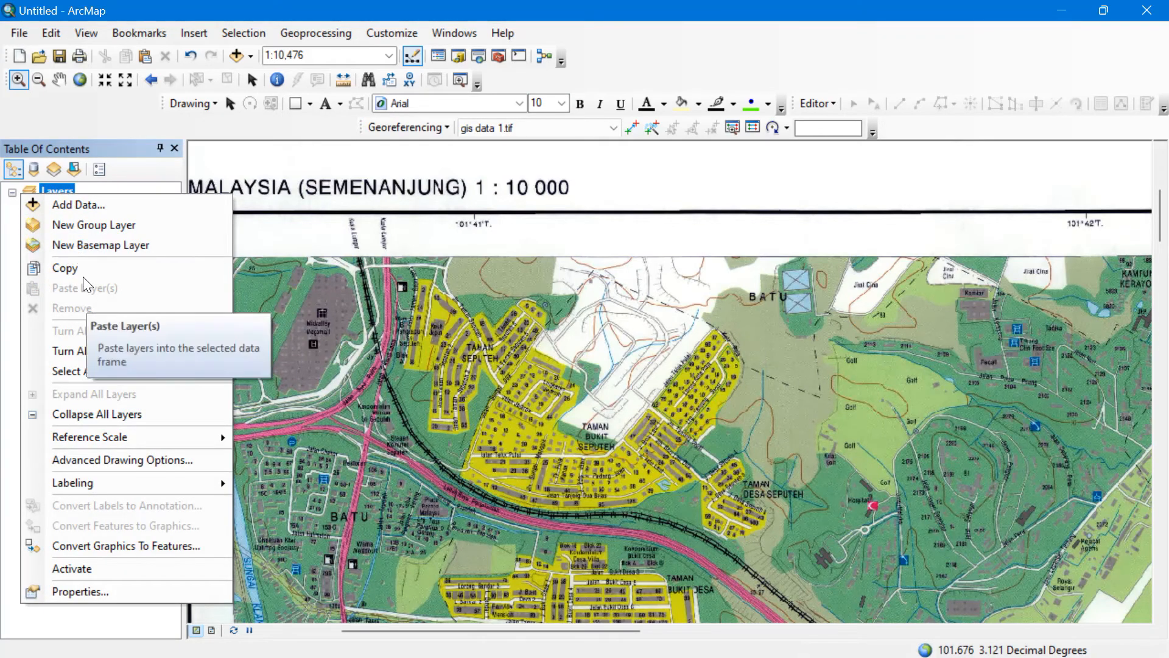
click(74, 412)
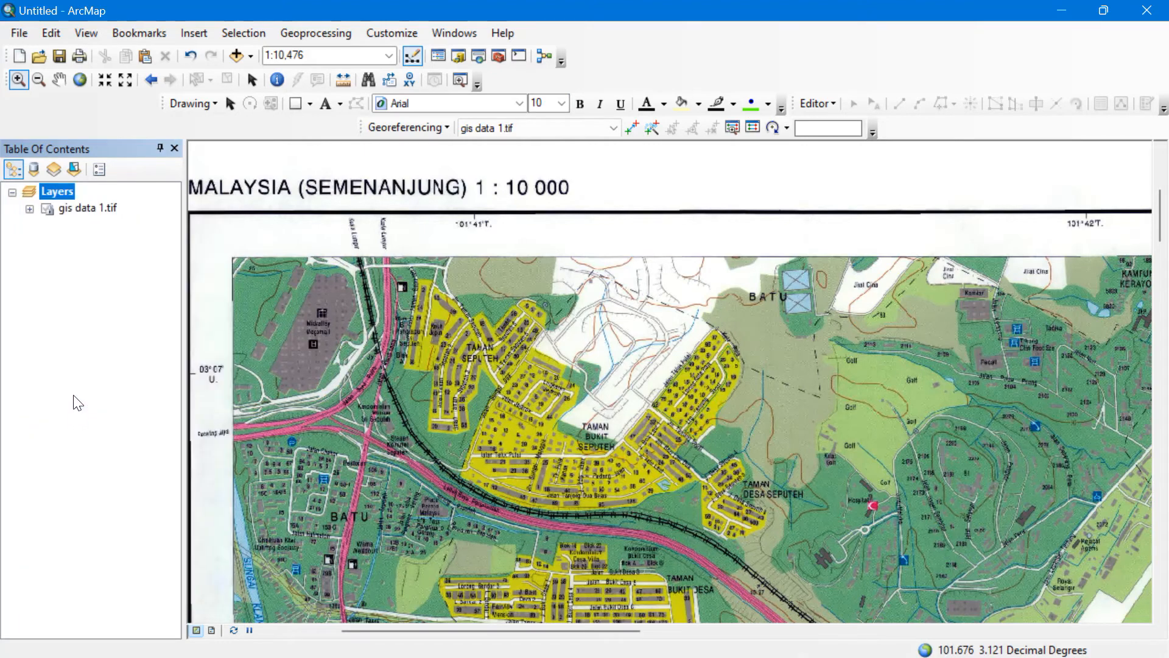
right_click(45, 192)
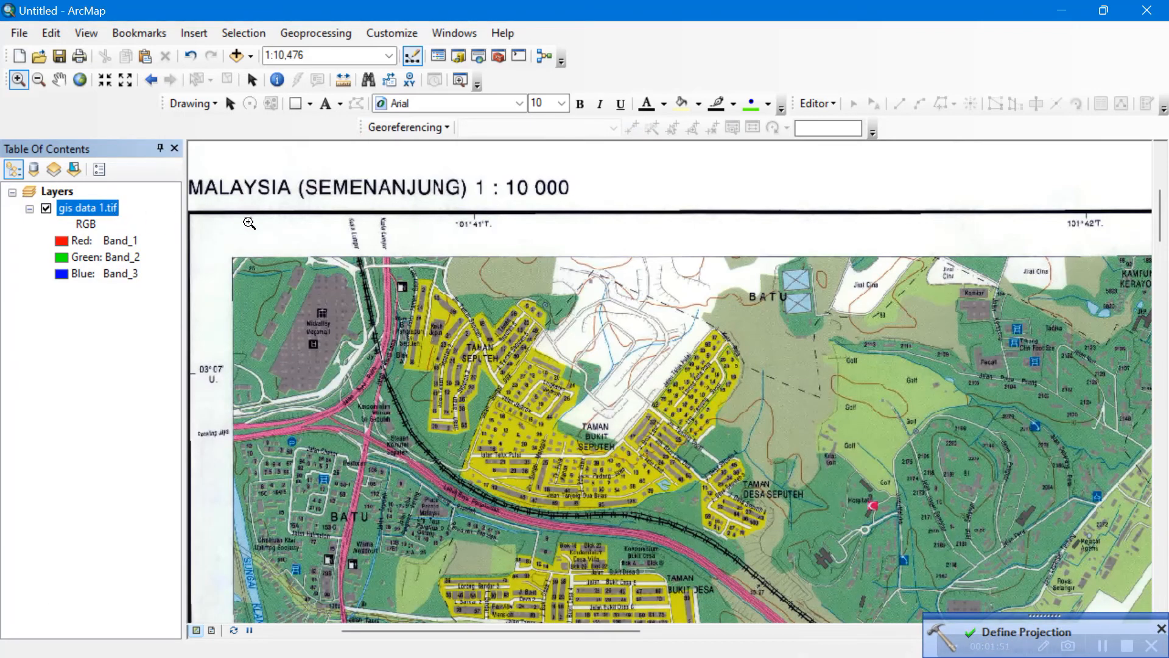
Check gis data 1.tif's layer properties show GCS_Kertau_RSO with the D_Kertau_RSO datum.
right_click(108, 207)
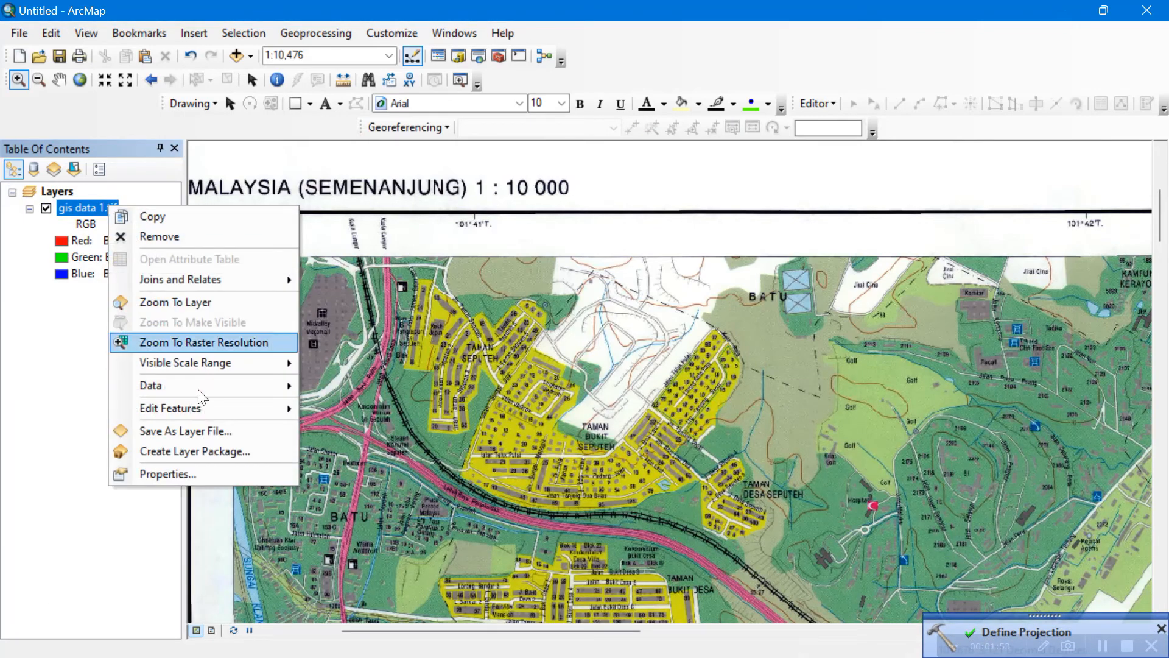
click(202, 471)
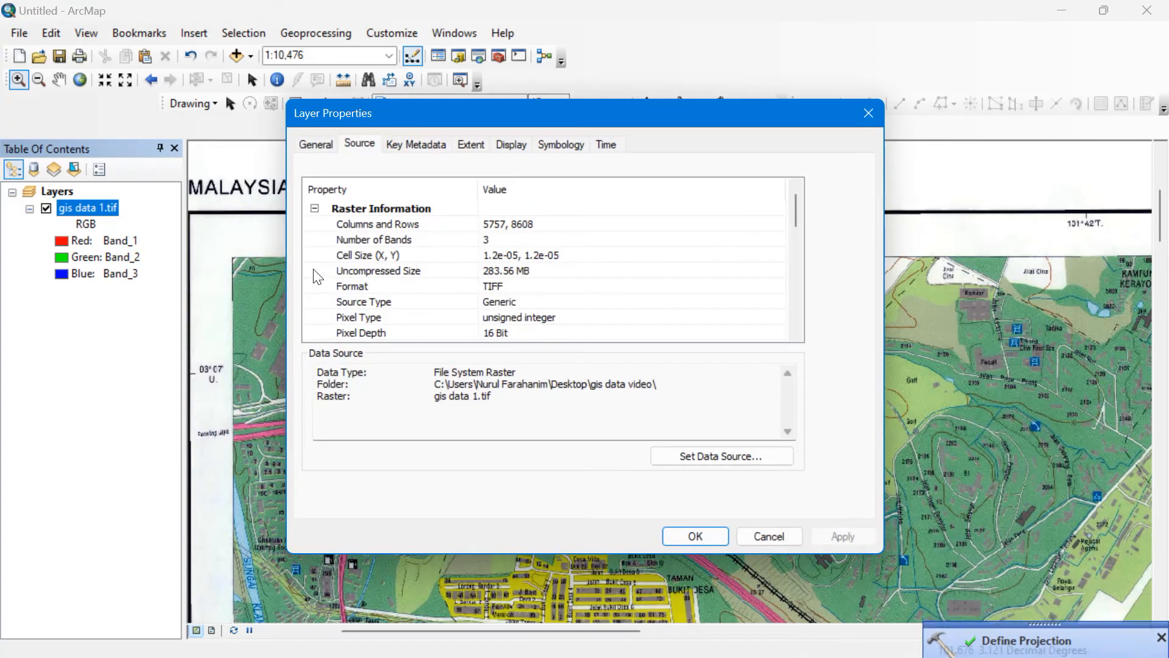
scroll(458, 291, down, 6)
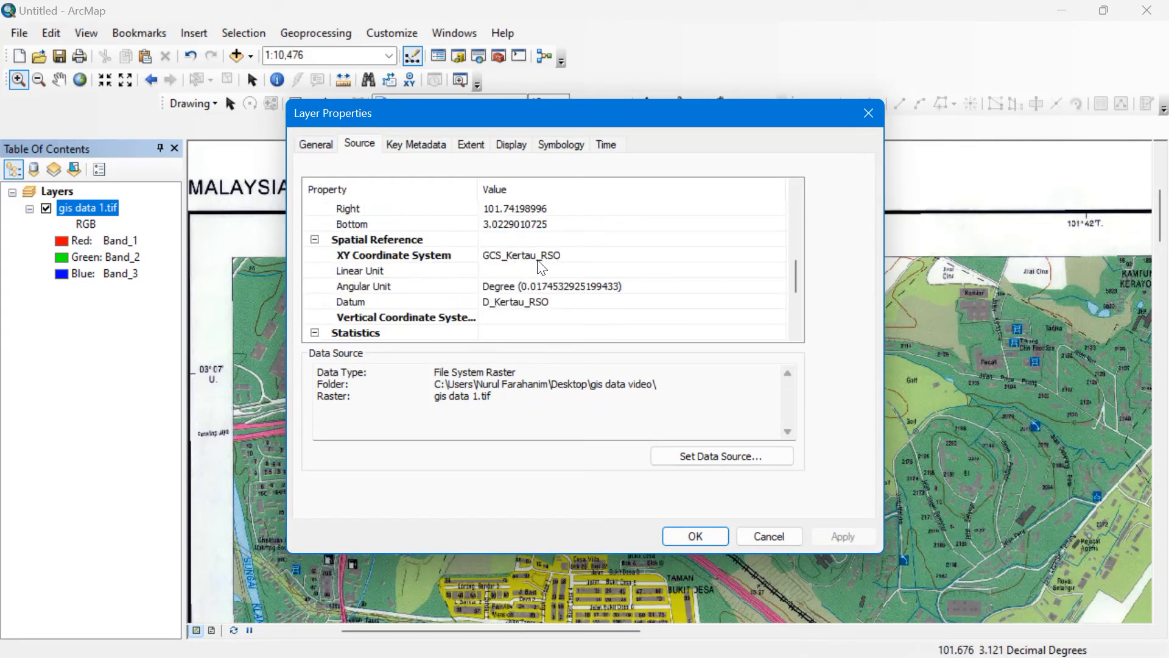
click(694, 536)
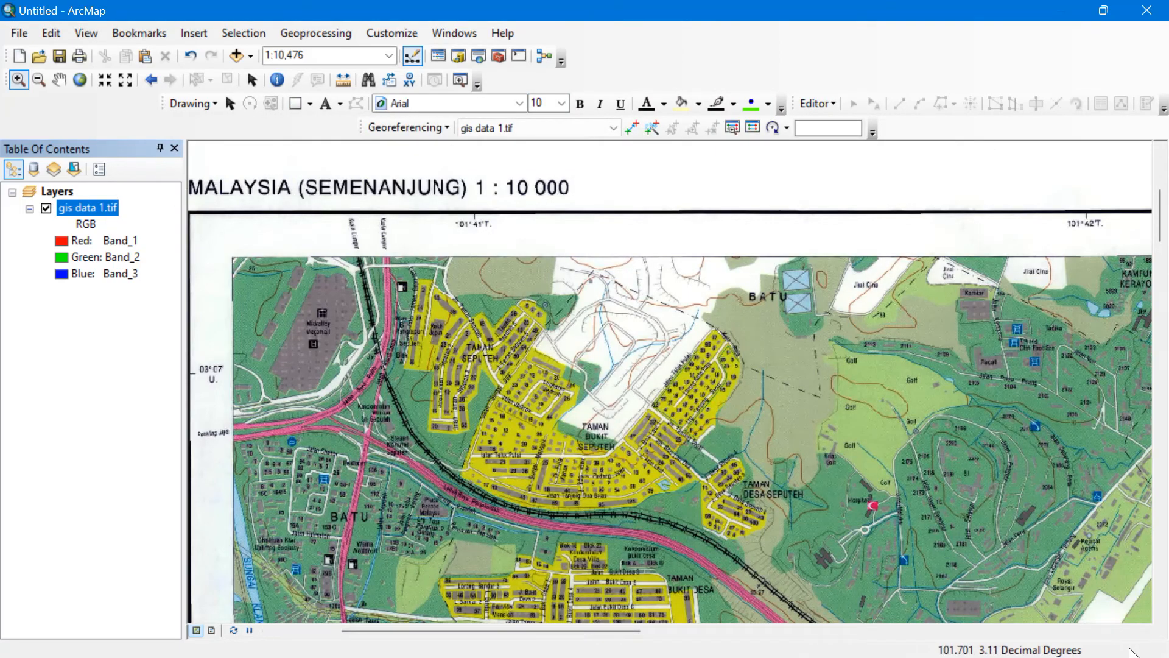
right_click(87, 208)
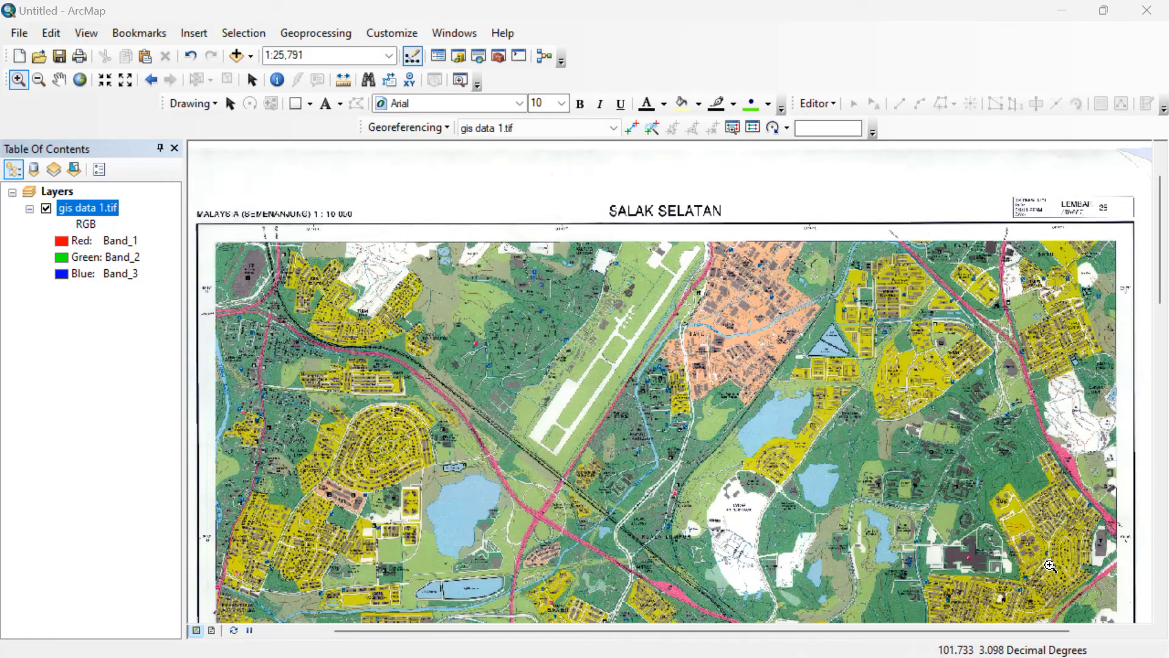
Start a new polygon shapefile named 'building' in the gis data folder via the Catalog.
click(458, 56)
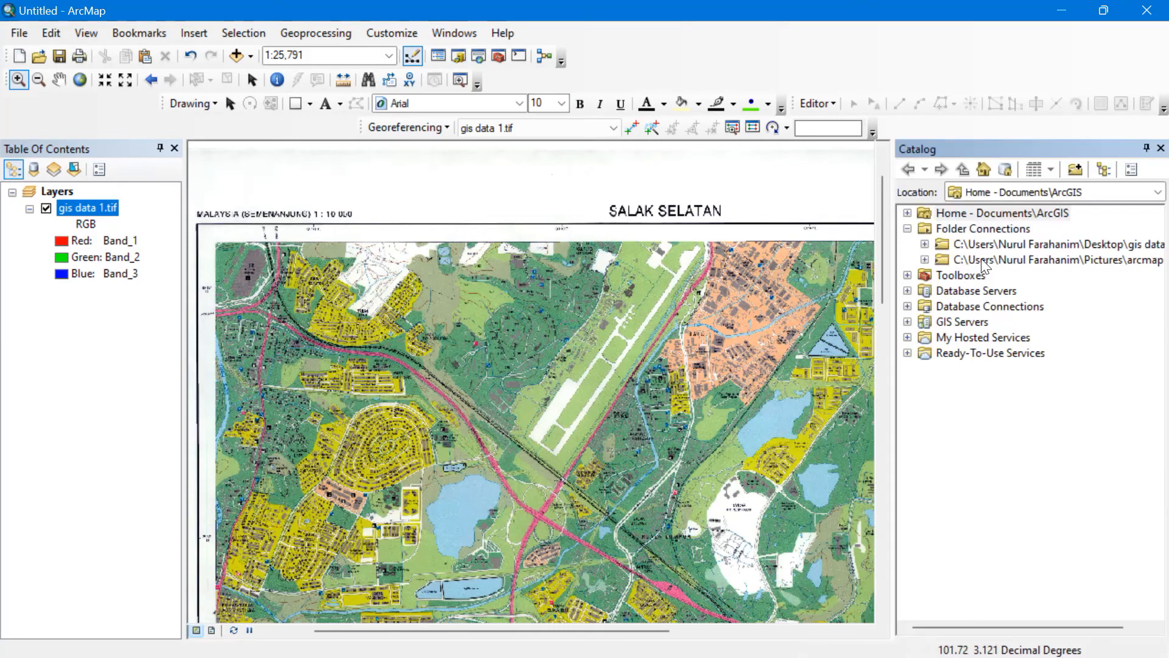
click(977, 244)
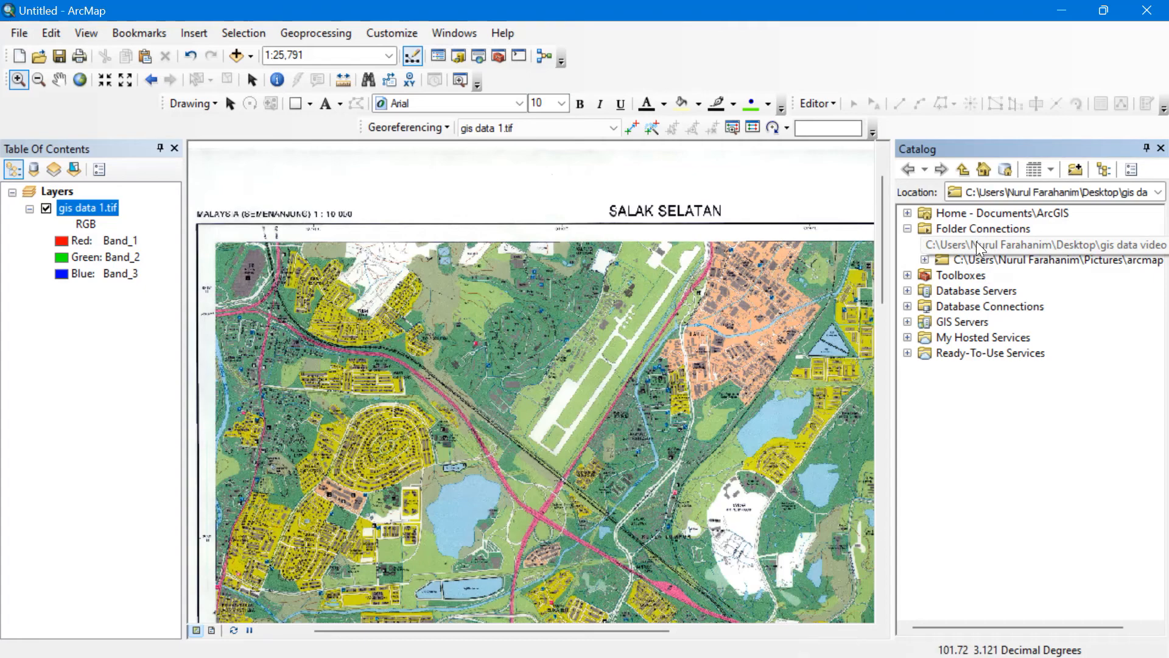
right_click(976, 241)
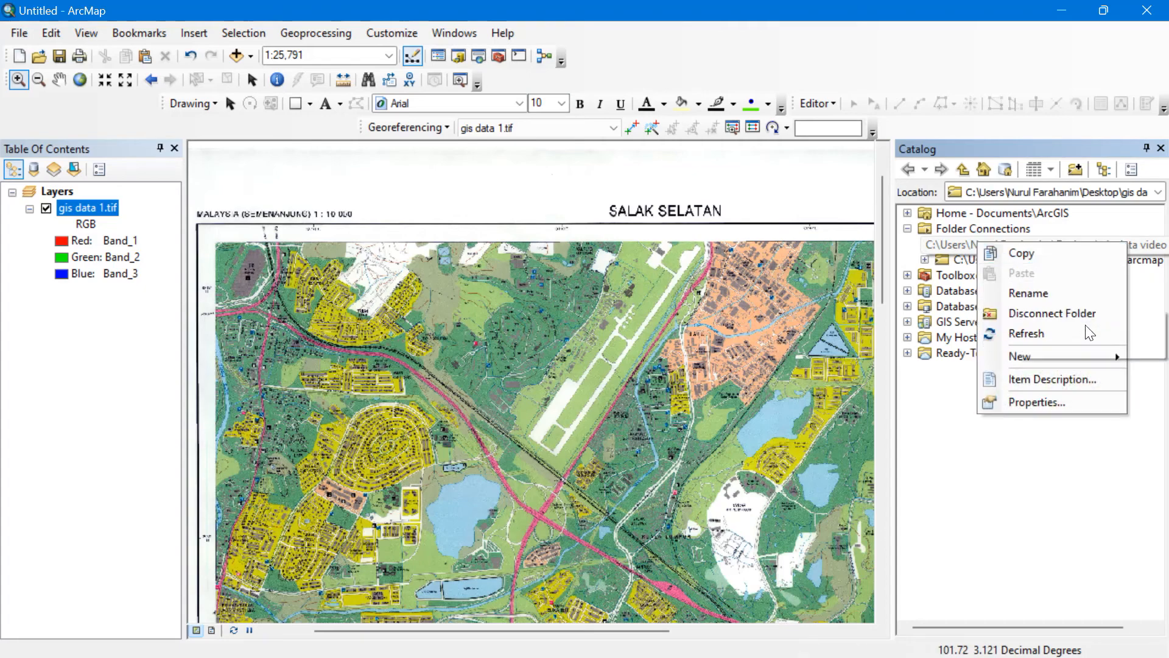
mouse_move(1085, 356)
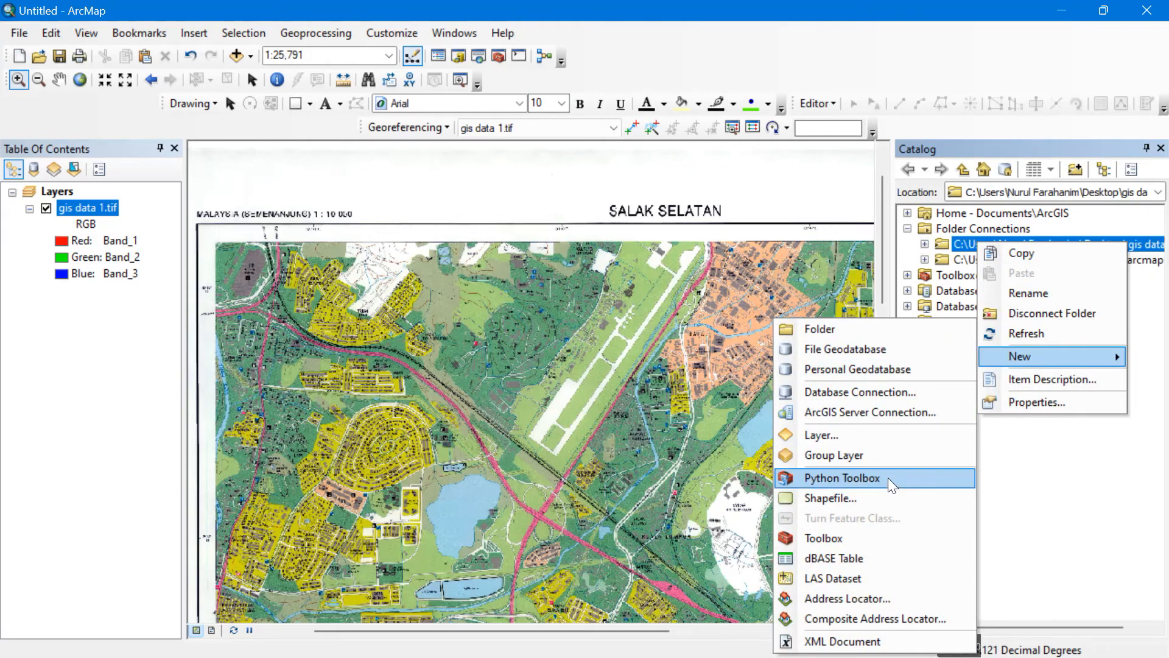
click(889, 499)
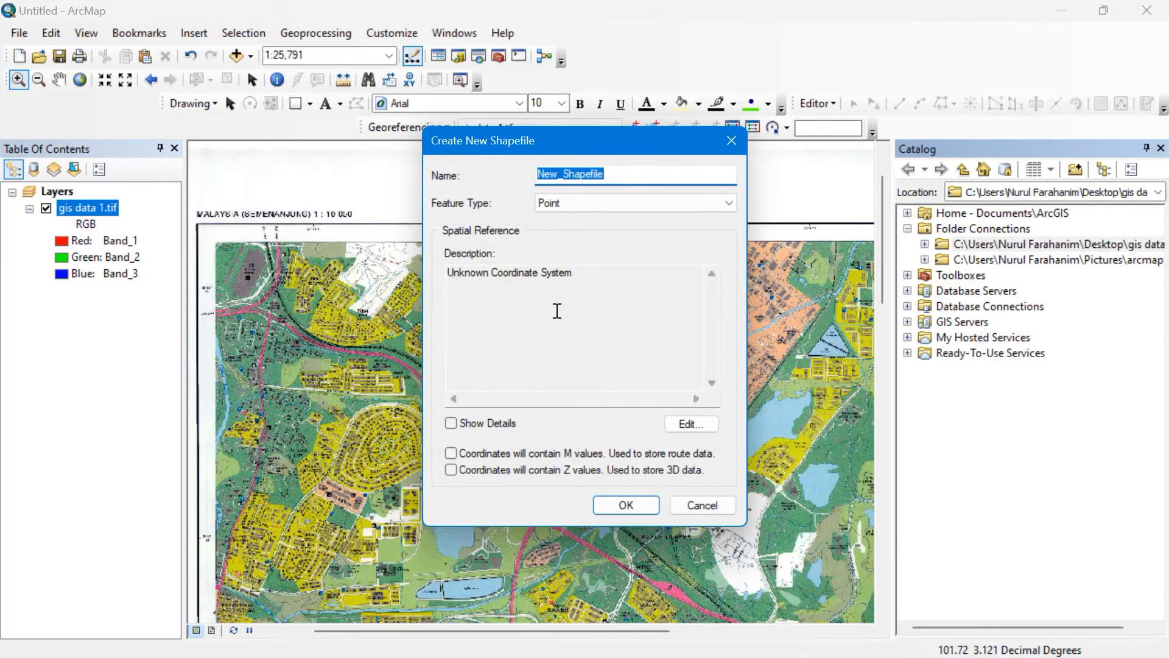
text(bul)
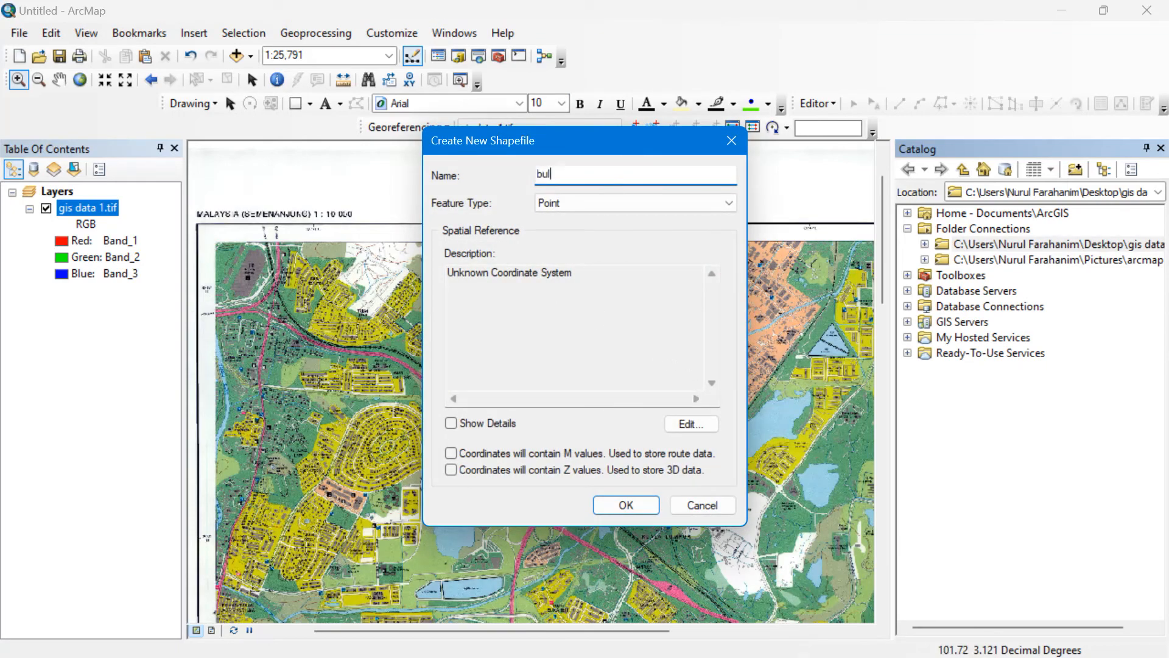
key(BackSpace)
text(ilding)
click(582, 205)
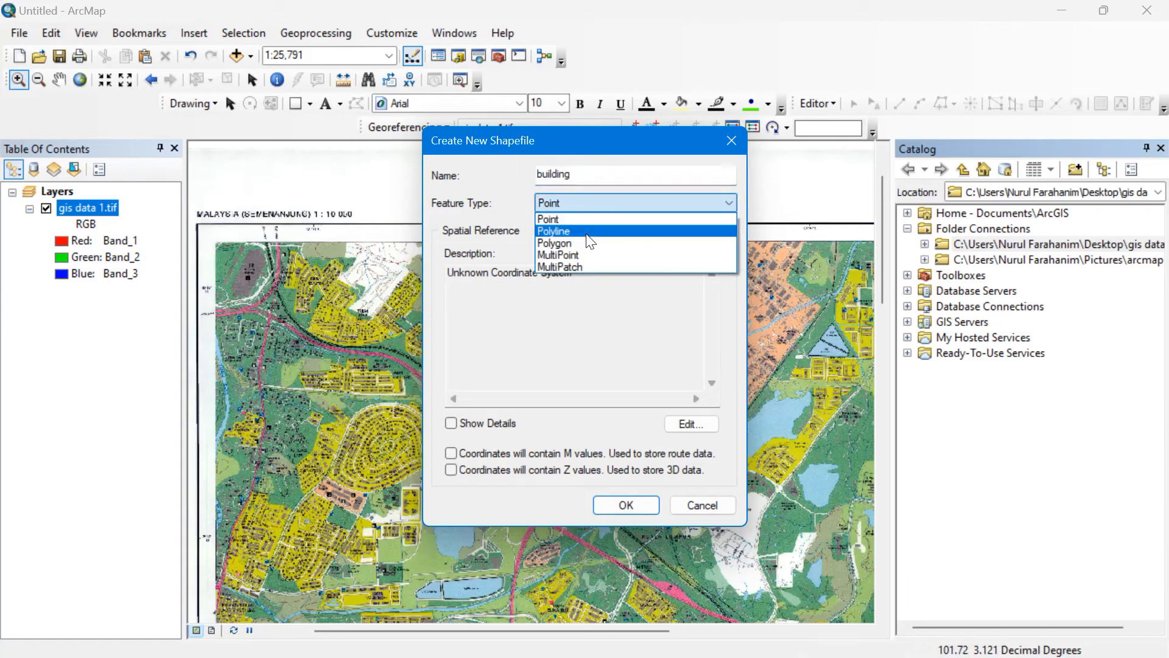
click(588, 244)
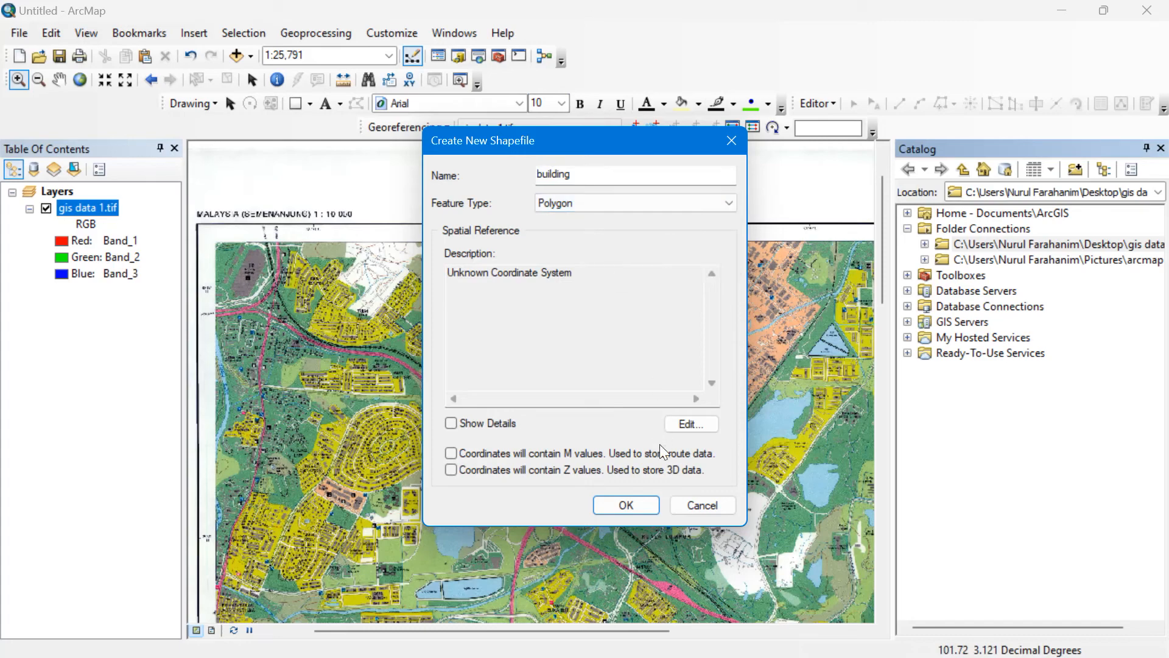
Give the building shapefile the Kertau (RSO) geographic coordinate system and create it.
click(684, 423)
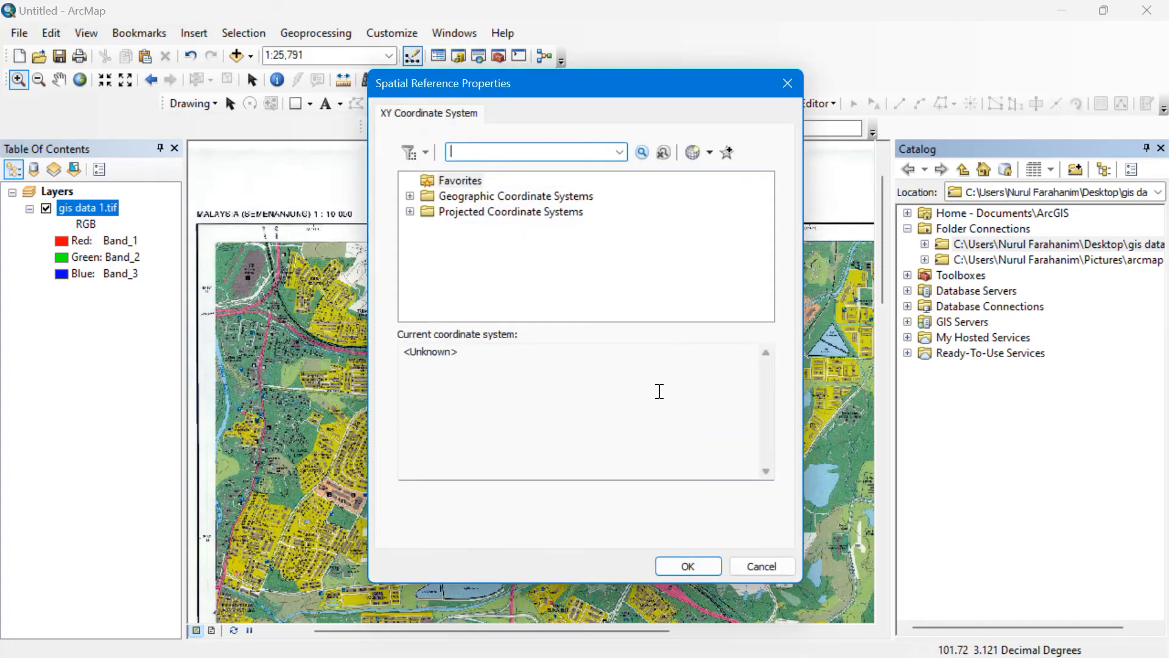
click(454, 196)
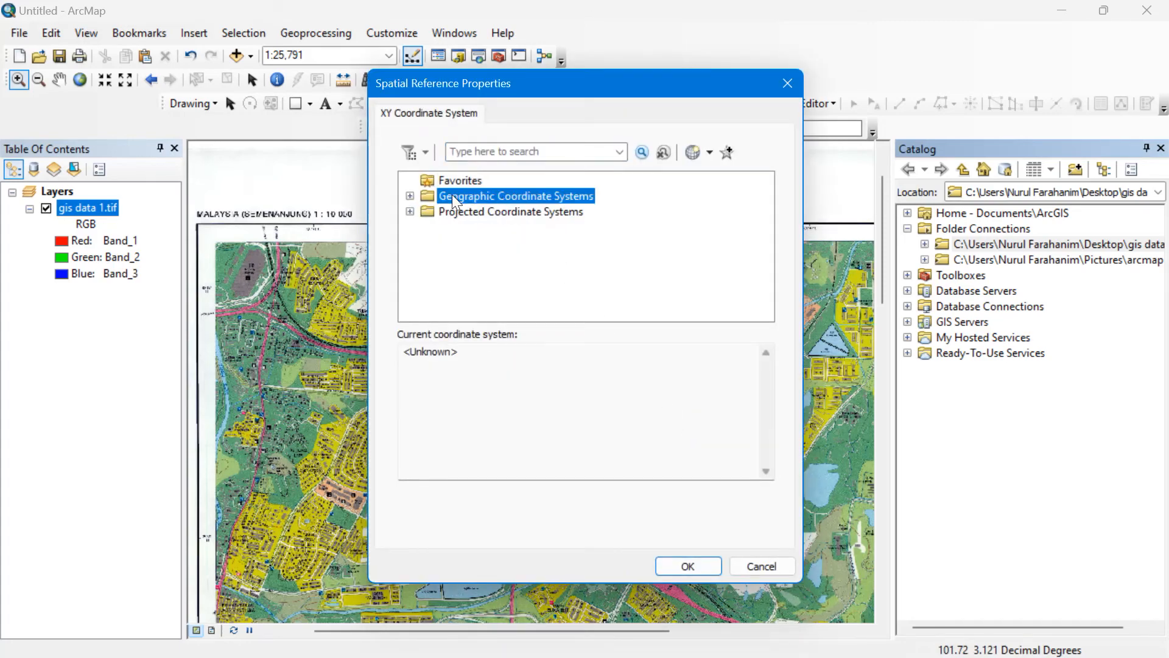
click(410, 195)
click(428, 227)
scroll(434, 233, down, 12)
scroll(491, 255, down, 7)
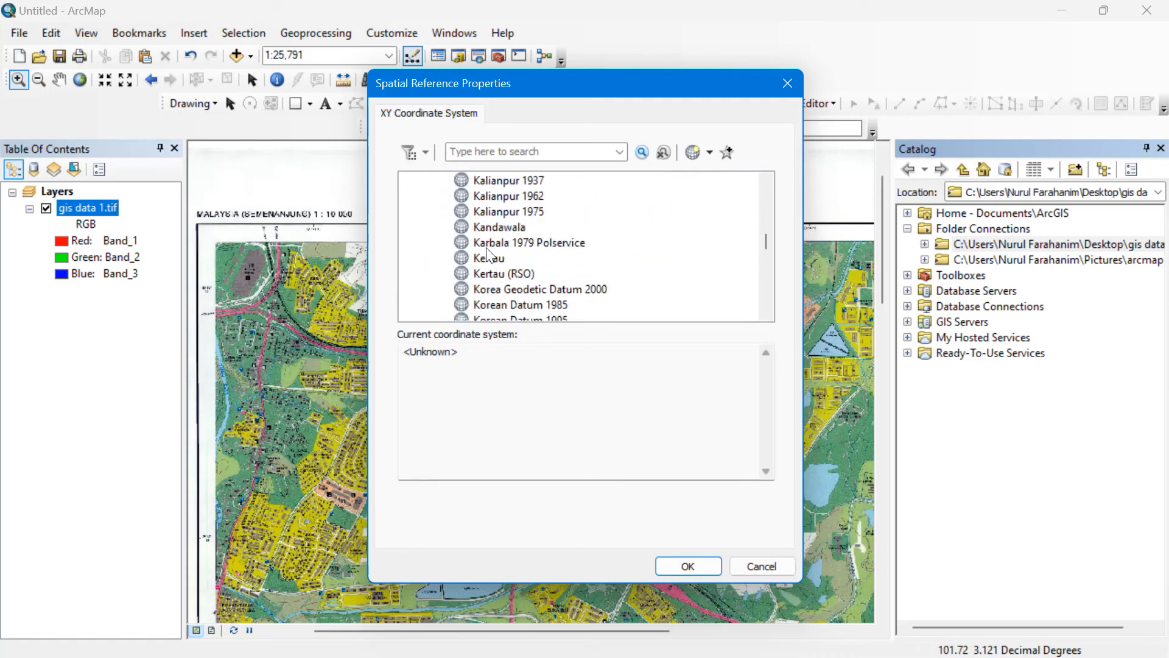
click(484, 273)
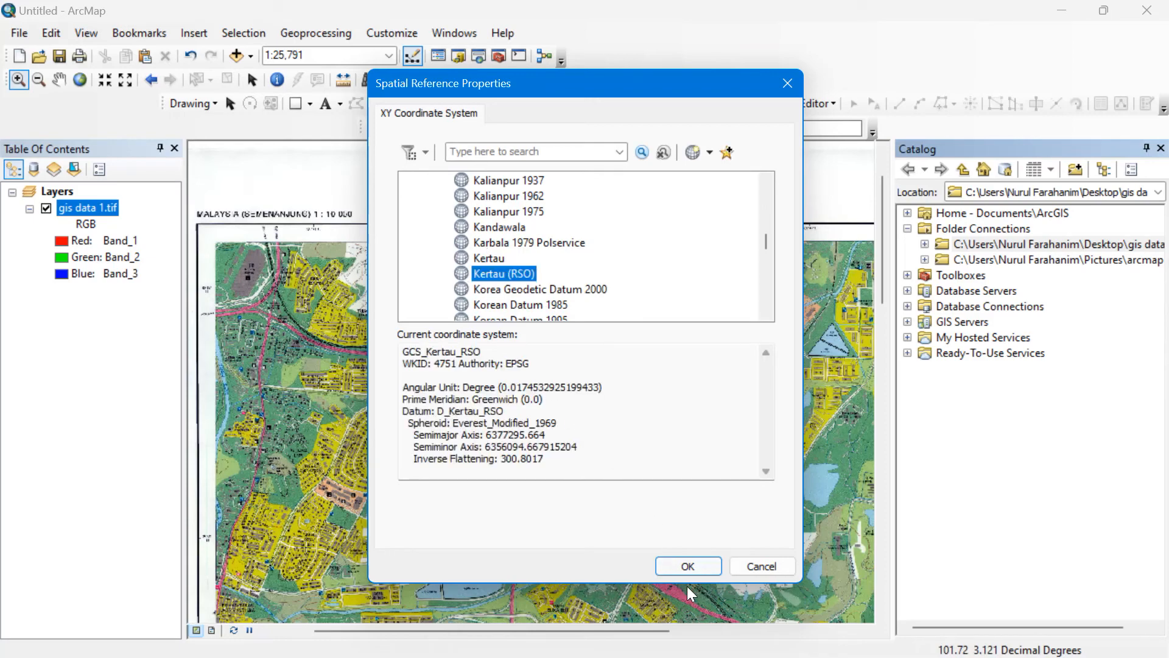
click(687, 566)
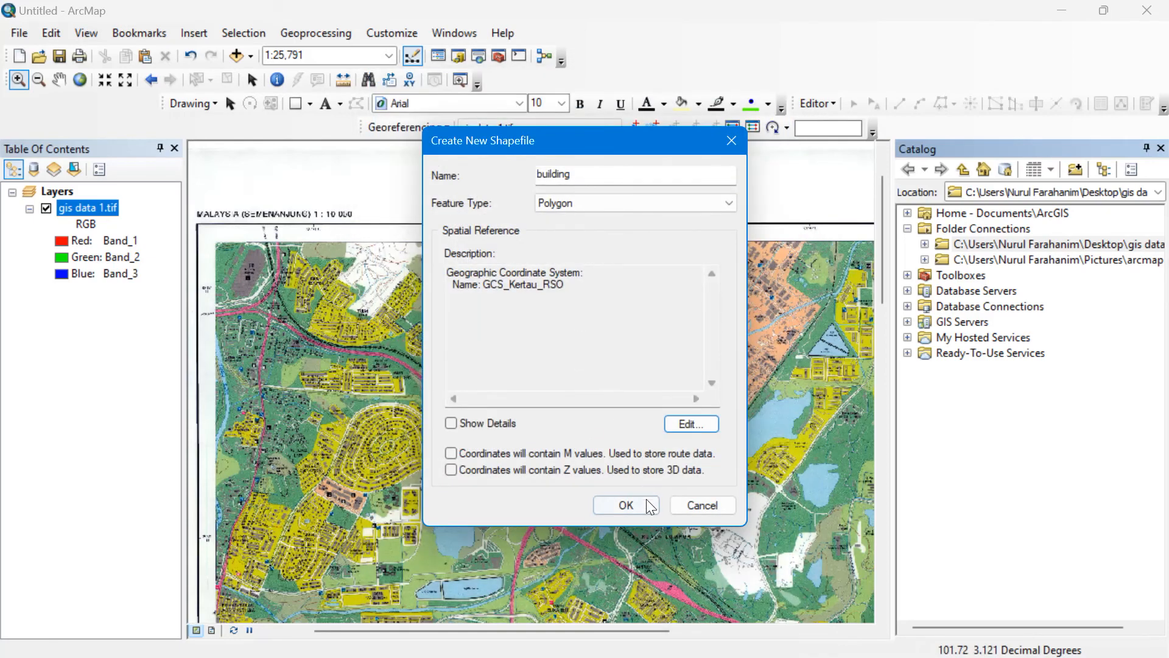
click(626, 505)
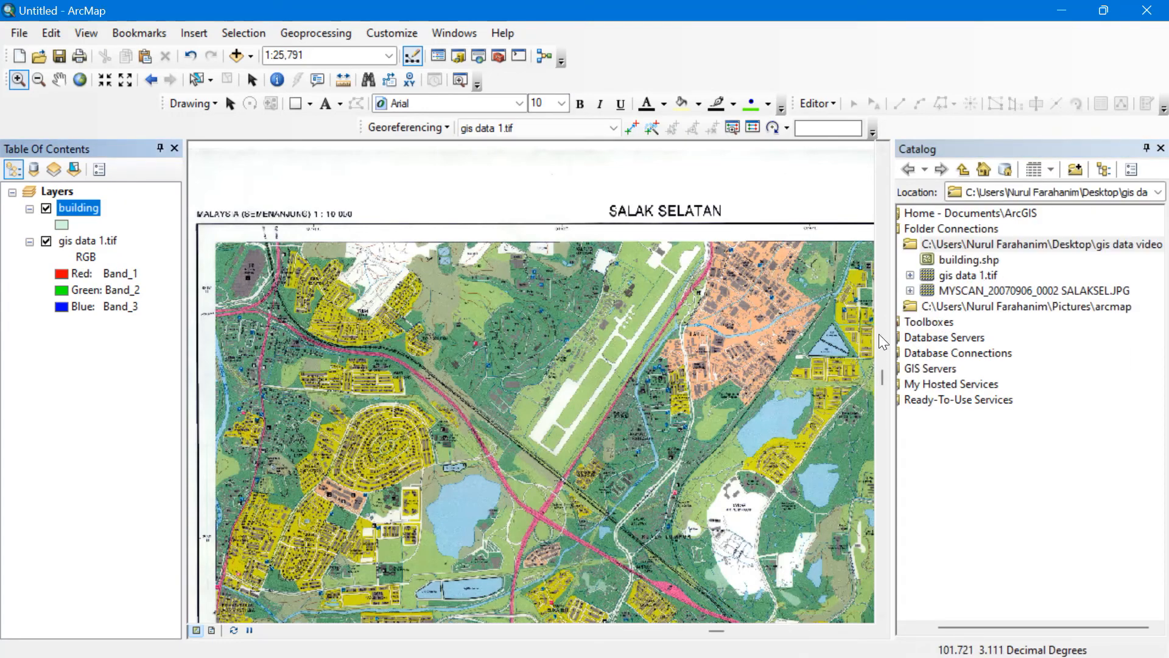
Zoom the map into the Taman Desa Utama housing area and its northern rows.
drag(439, 334, 650, 305)
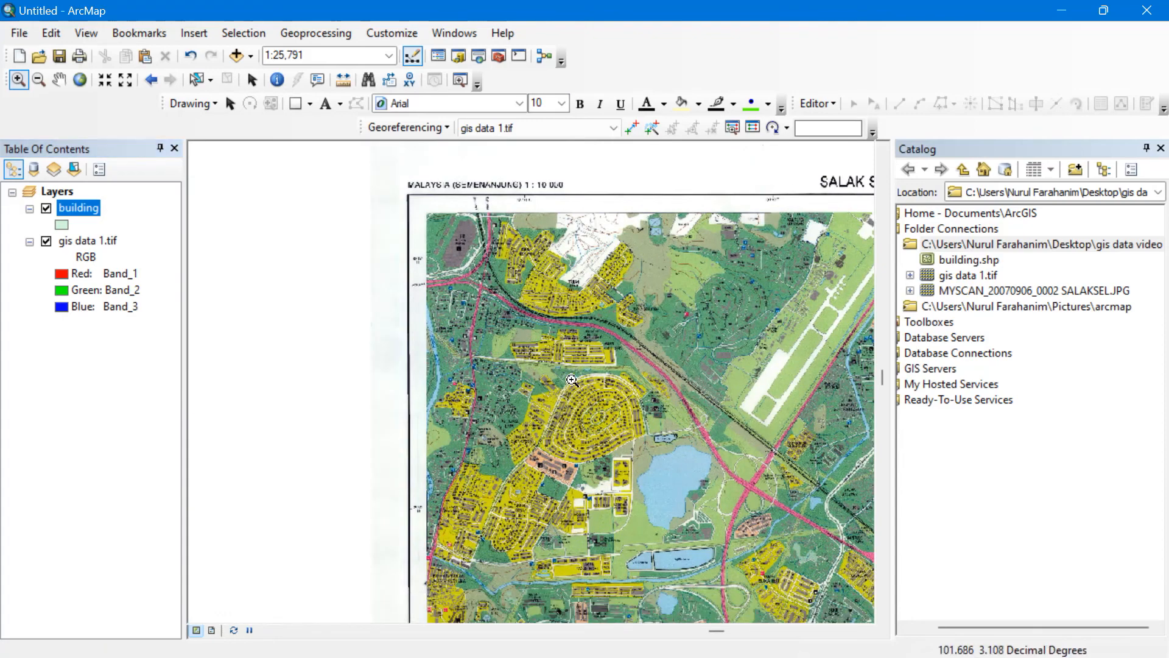
drag(559, 389, 618, 444)
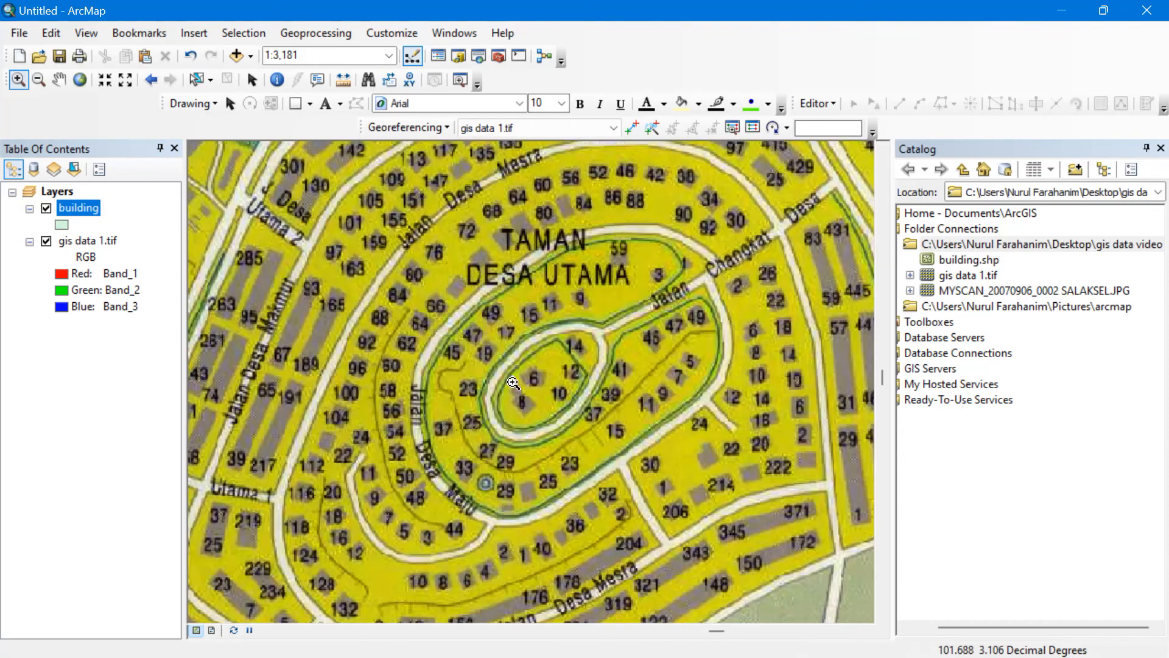
drag(447, 267, 490, 382)
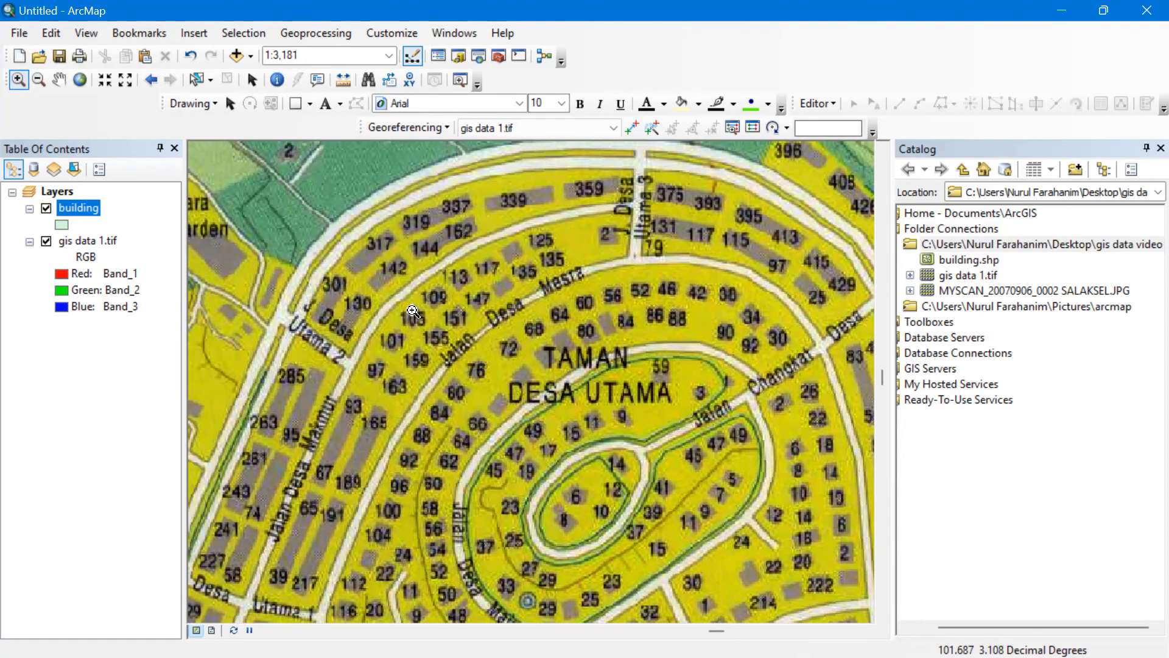
drag(413, 311, 444, 376)
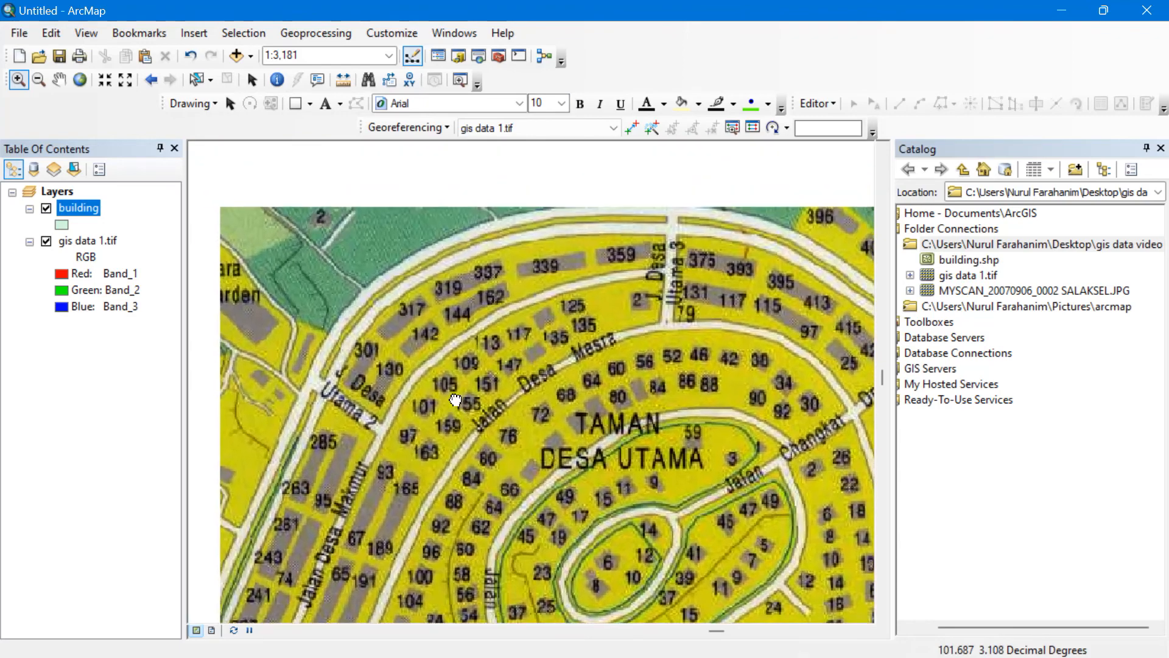
Change the building layer's fill to Med Blue and close the Catalog panel.
click(61, 224)
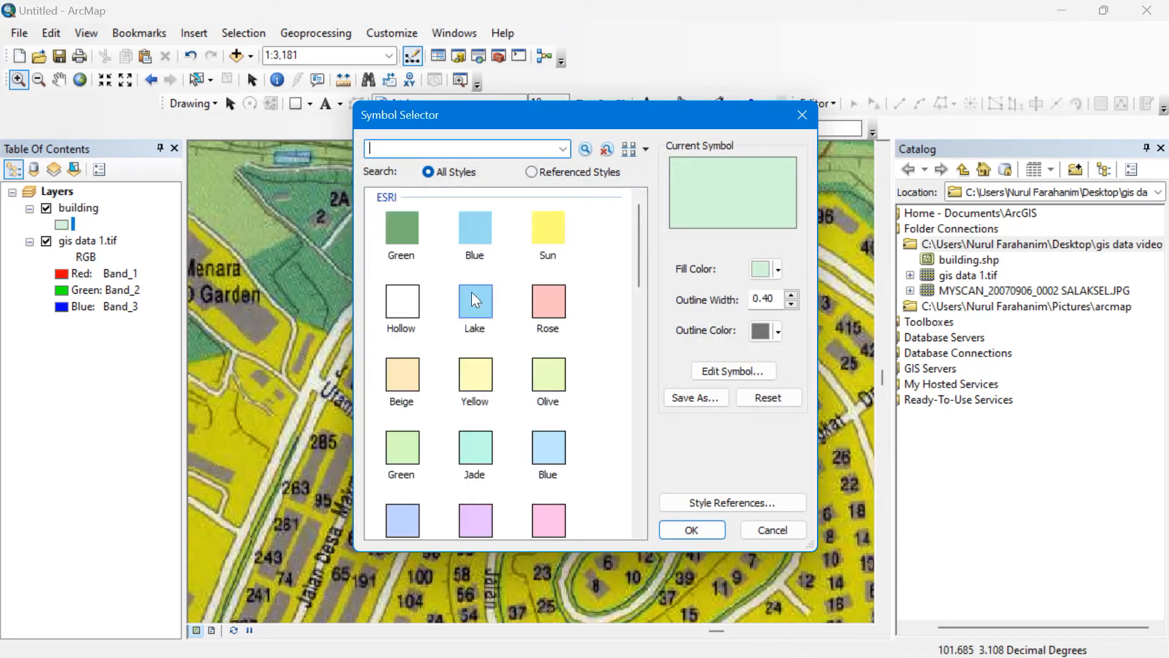
click(463, 236)
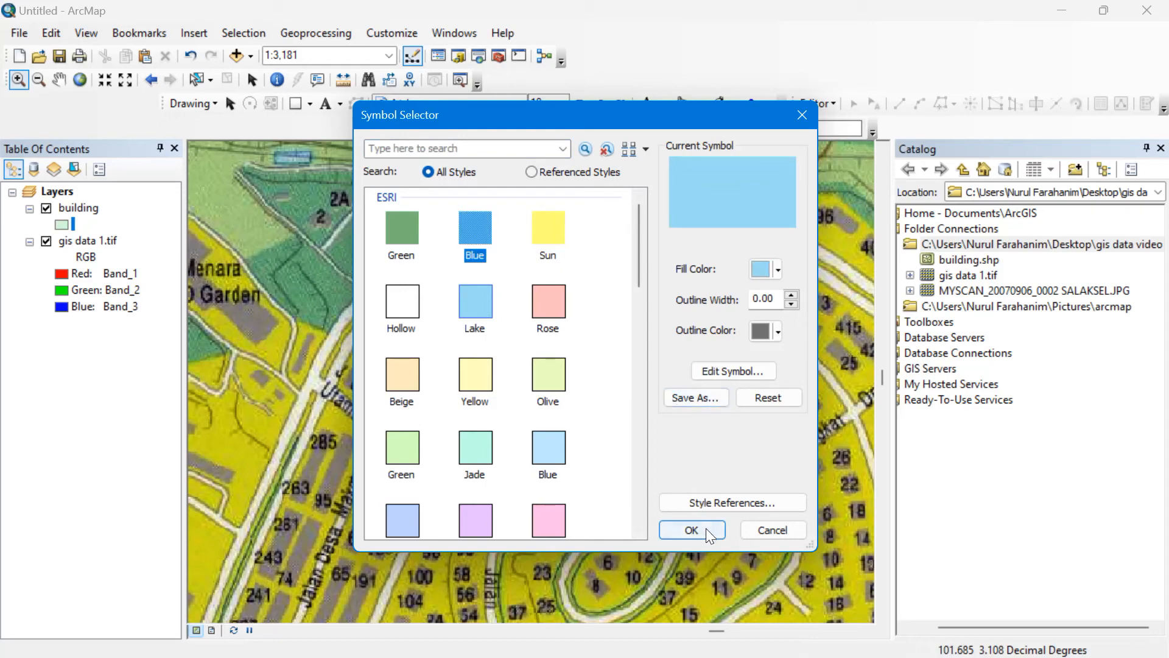
scroll(429, 466, down, 3)
click(404, 416)
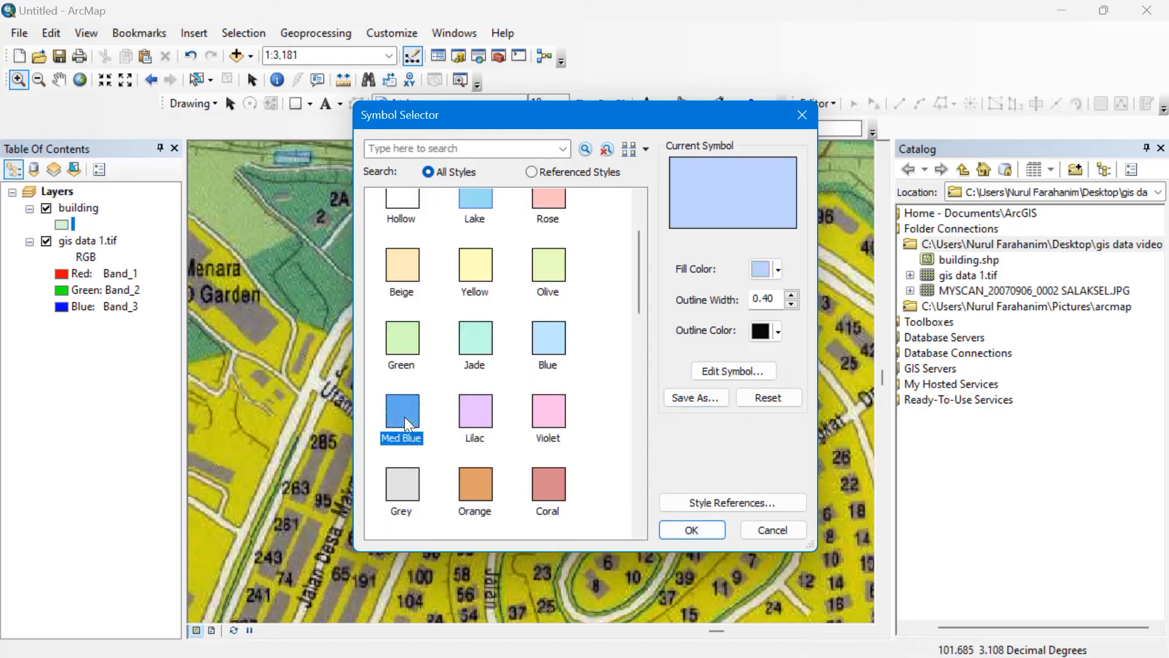
click(679, 528)
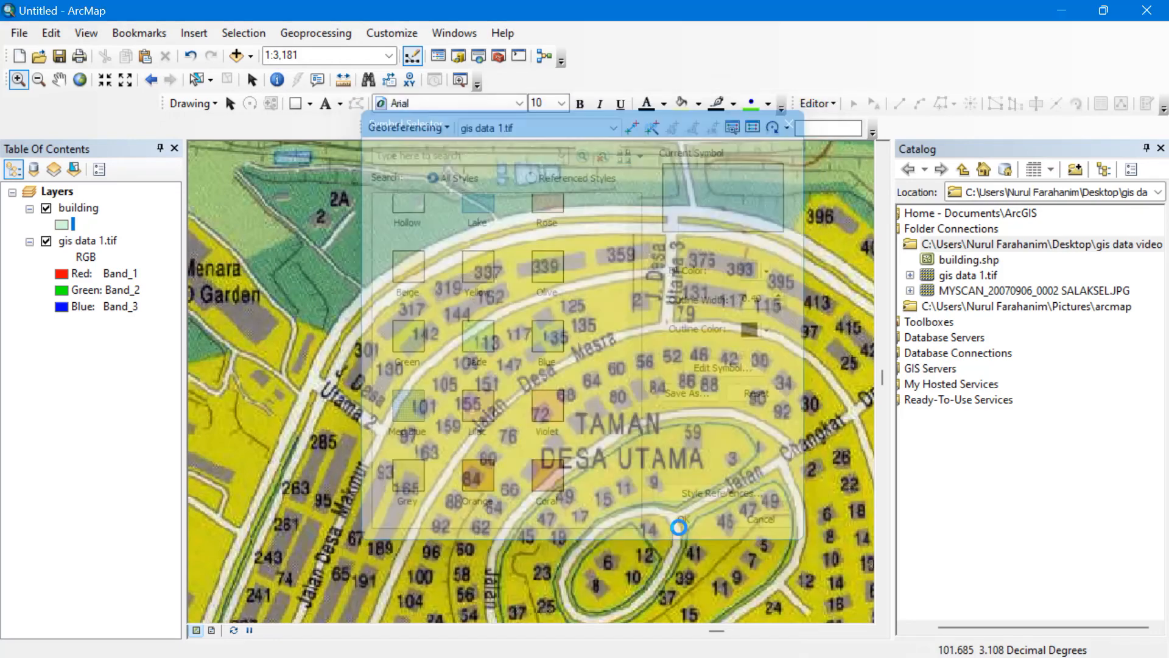
click(1160, 148)
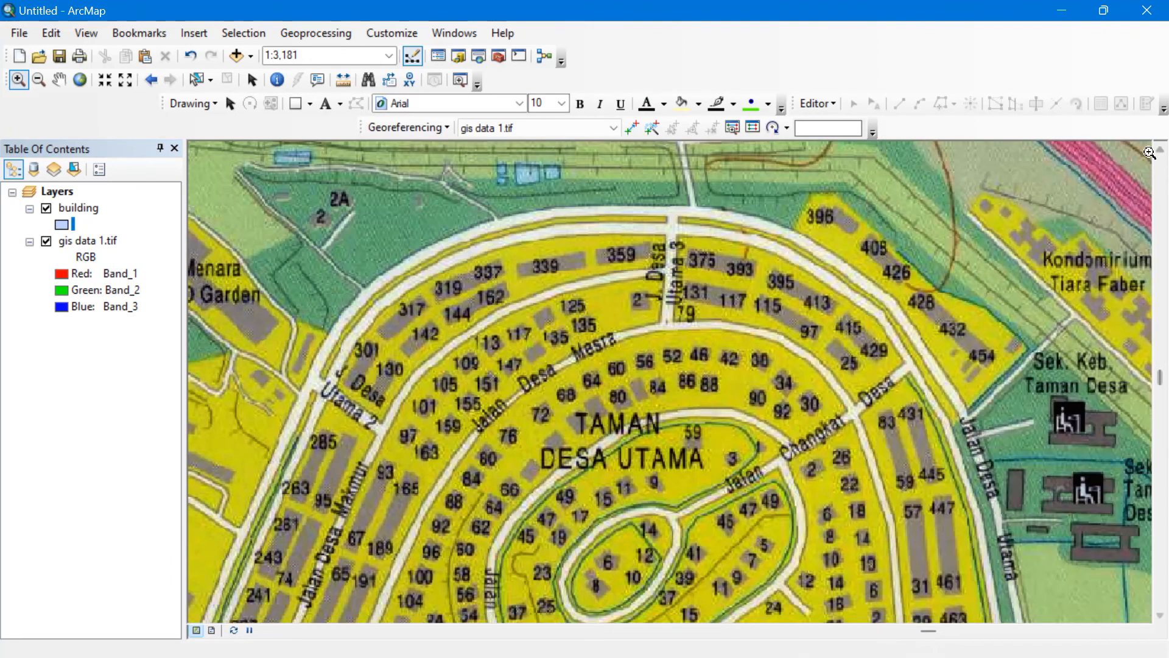
Start editing the building layer past the spatial reference warning and show Create Features.
click(817, 105)
click(823, 121)
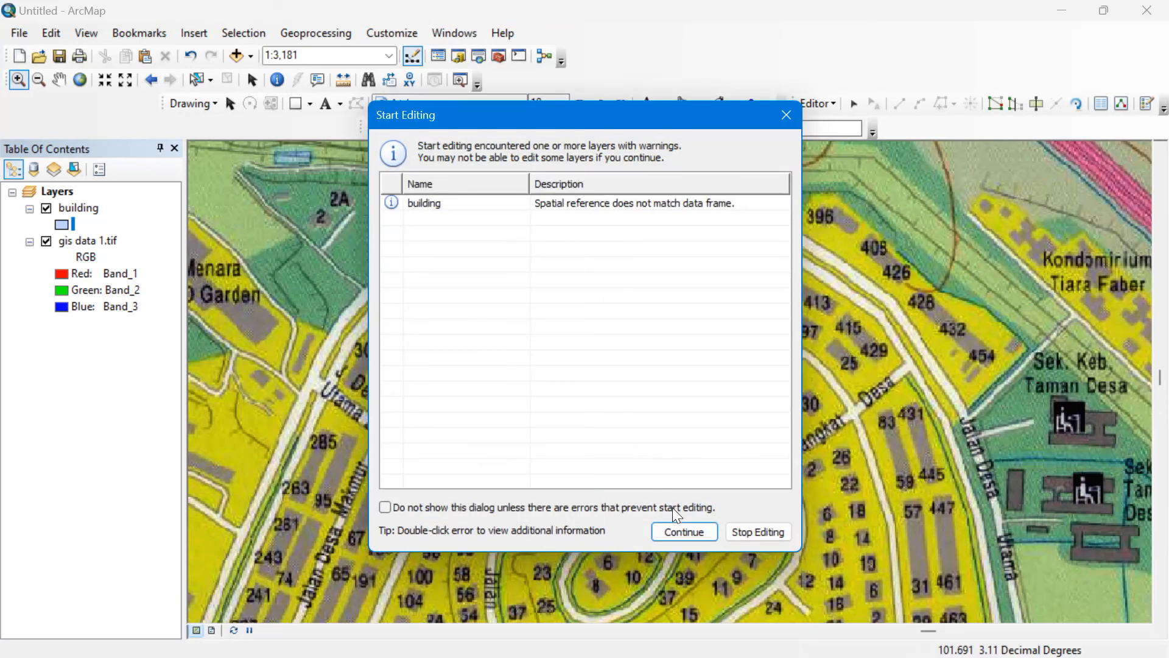
click(681, 531)
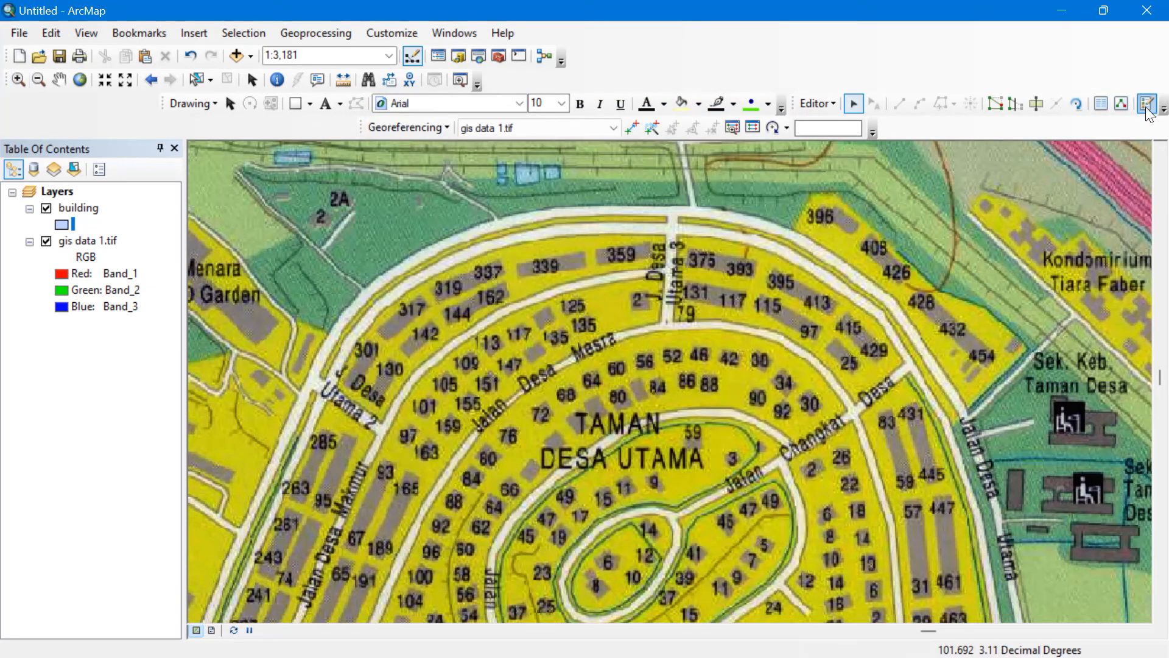
click(1147, 105)
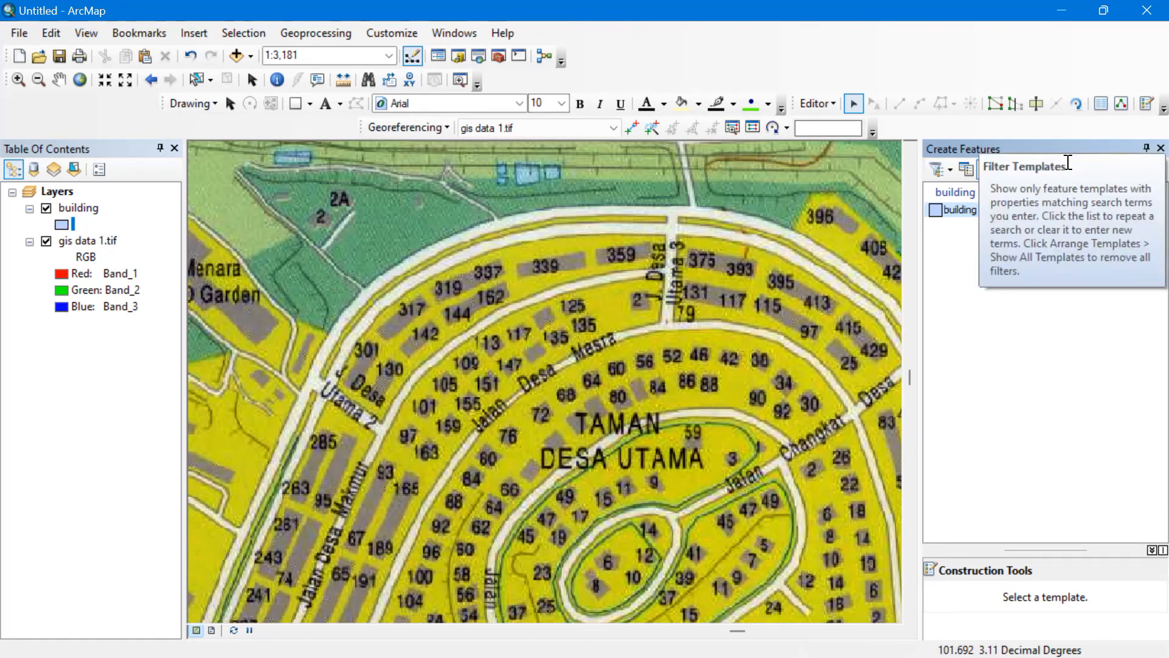
Draw rectangles with the building template over houses 339 and 359.
click(961, 211)
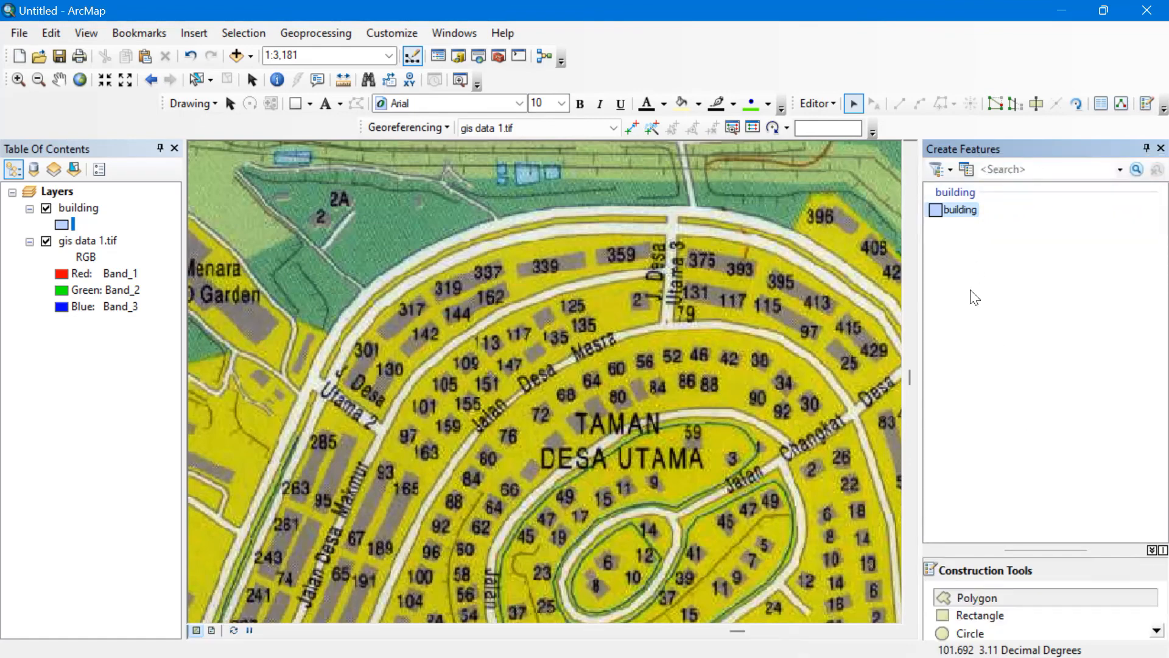
click(993, 617)
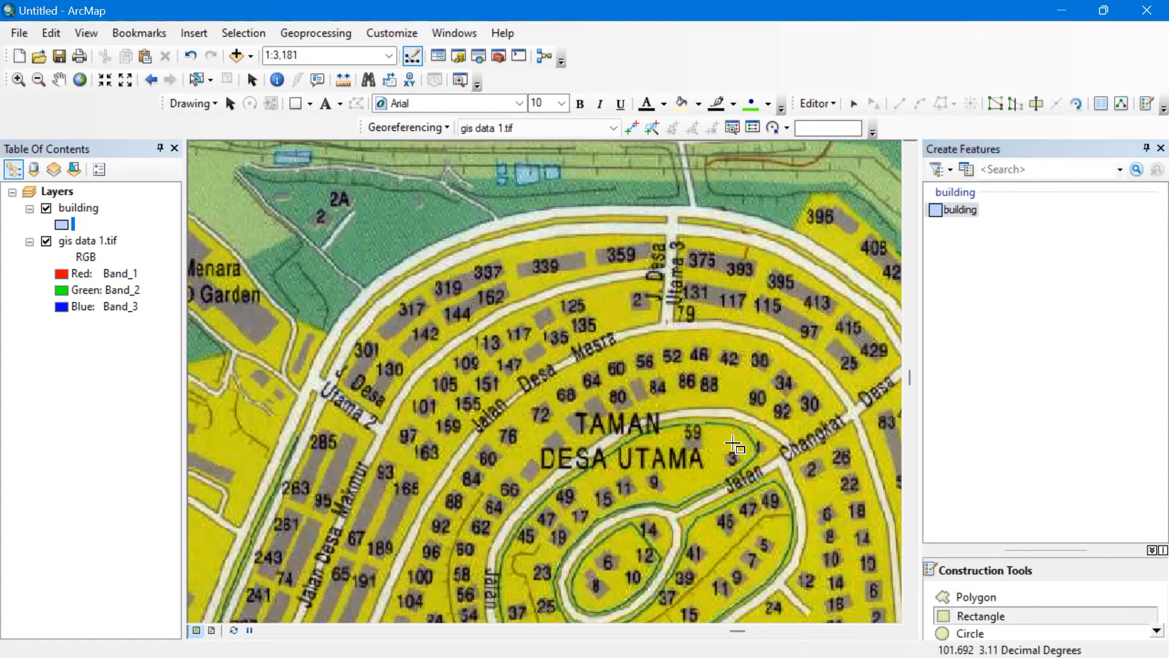
click(520, 270)
click(583, 266)
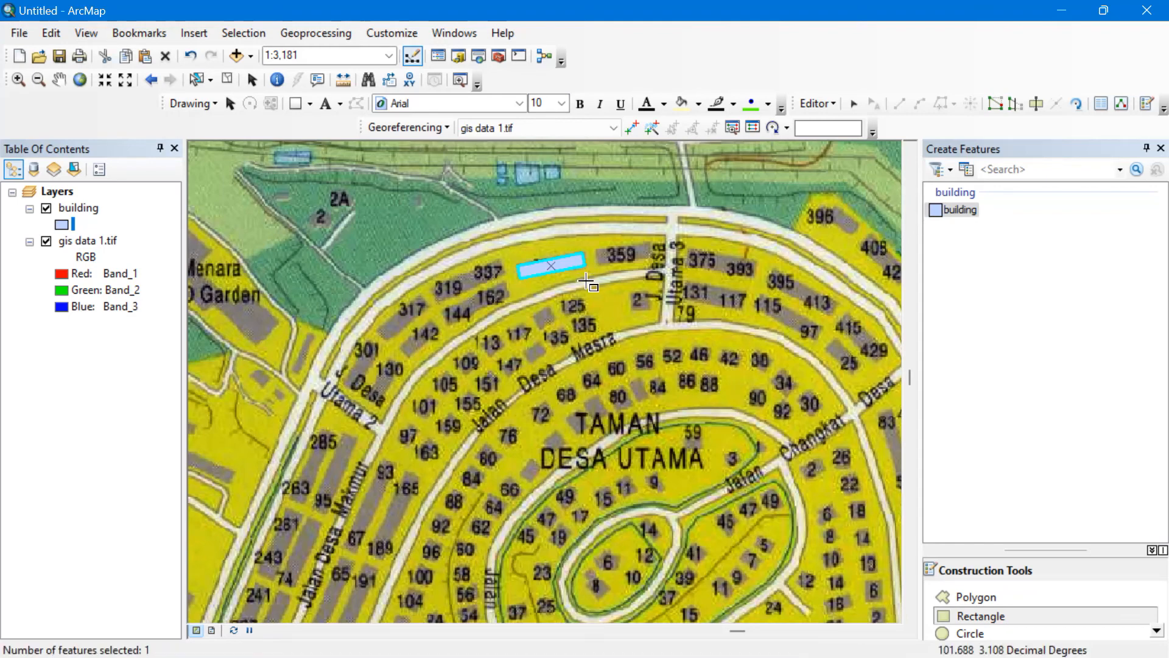
click(604, 257)
click(647, 252)
click(649, 262)
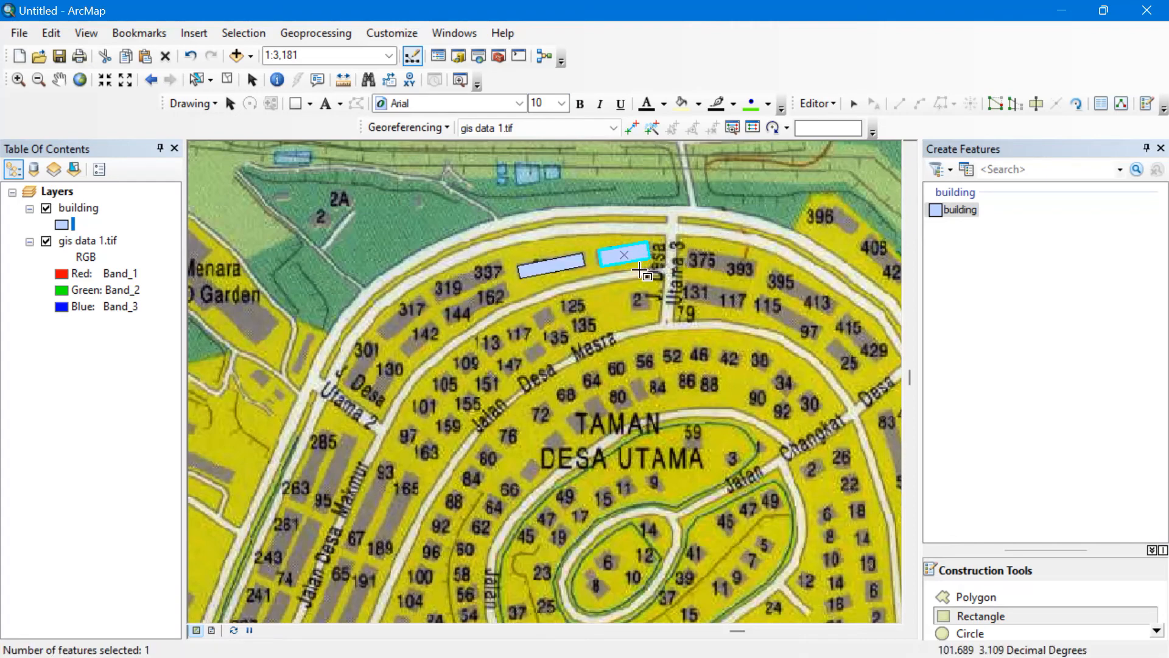
Outline the houses near 319 and beside 317 as building polygons.
click(996, 602)
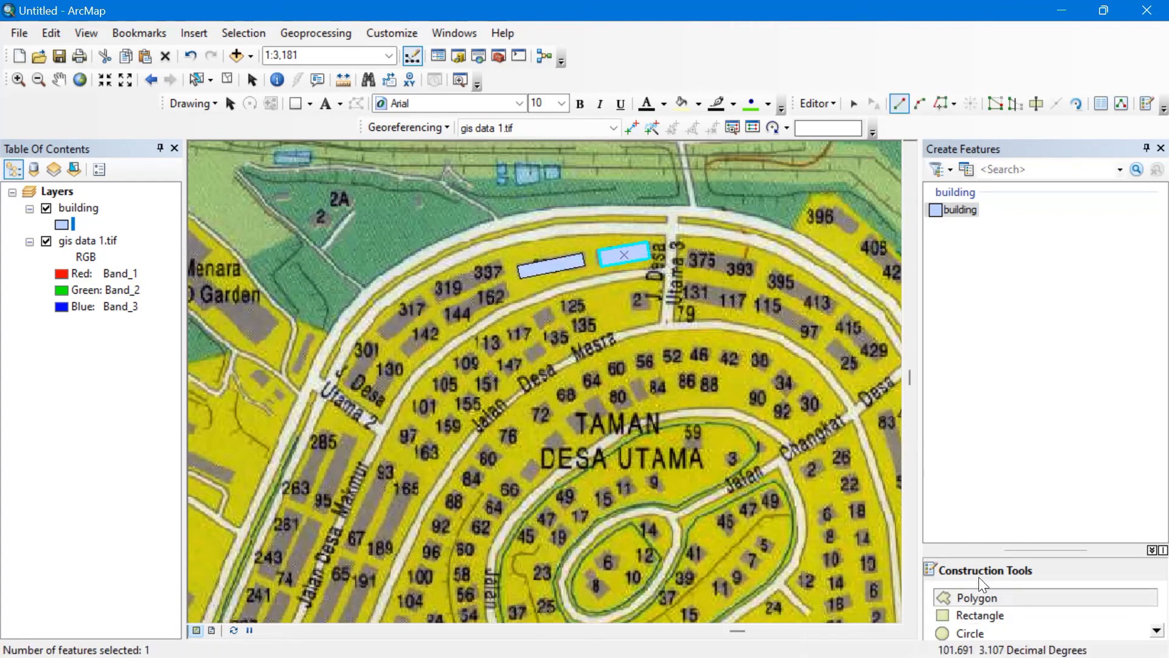
click(435, 289)
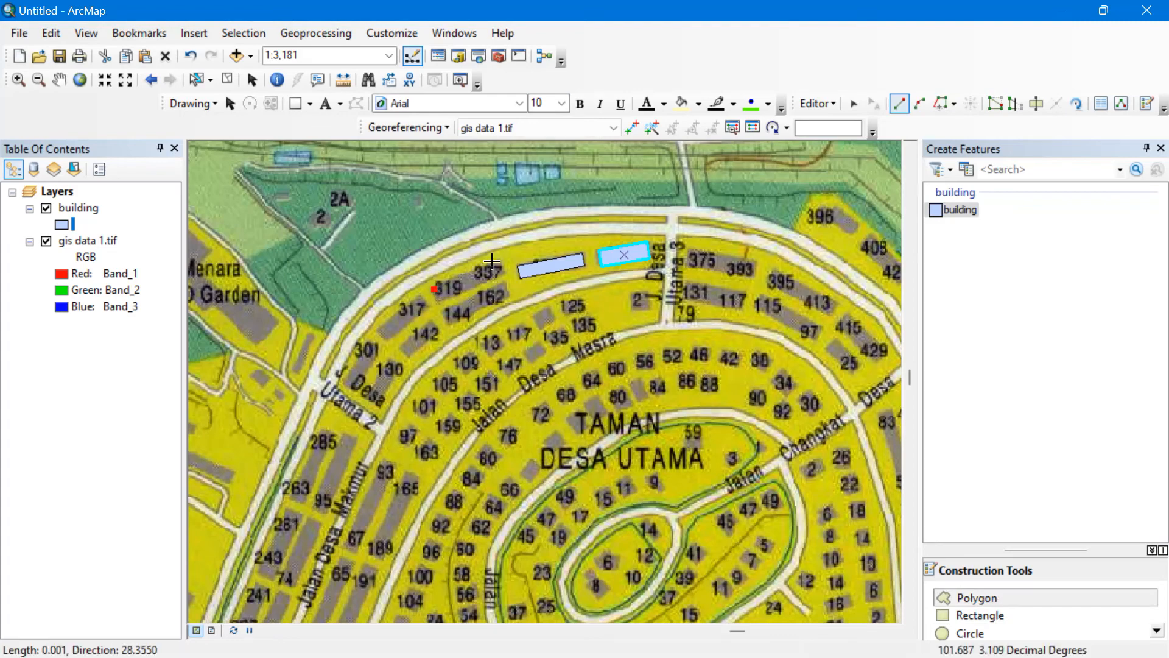
click(494, 262)
click(506, 278)
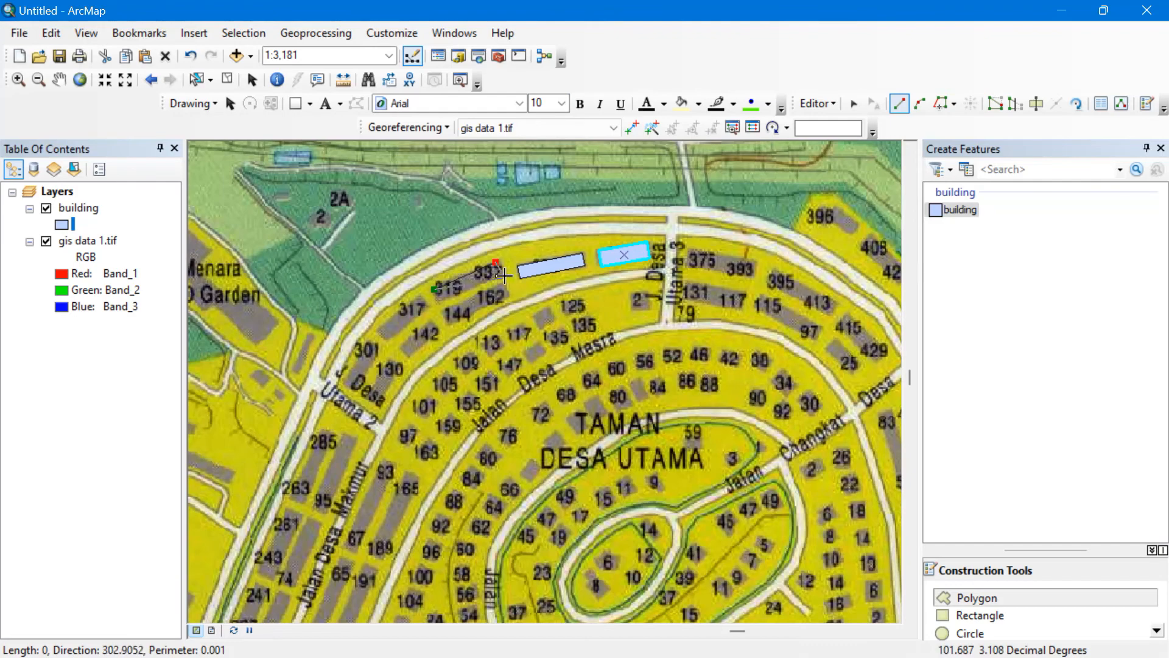
click(444, 300)
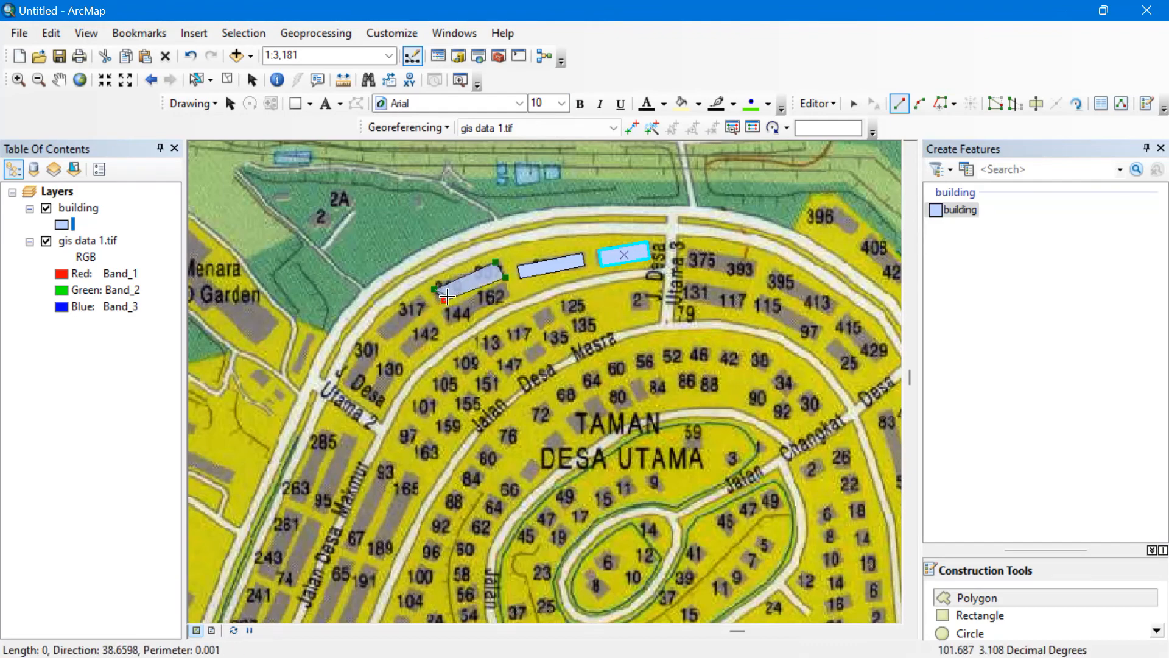
double_click(443, 303)
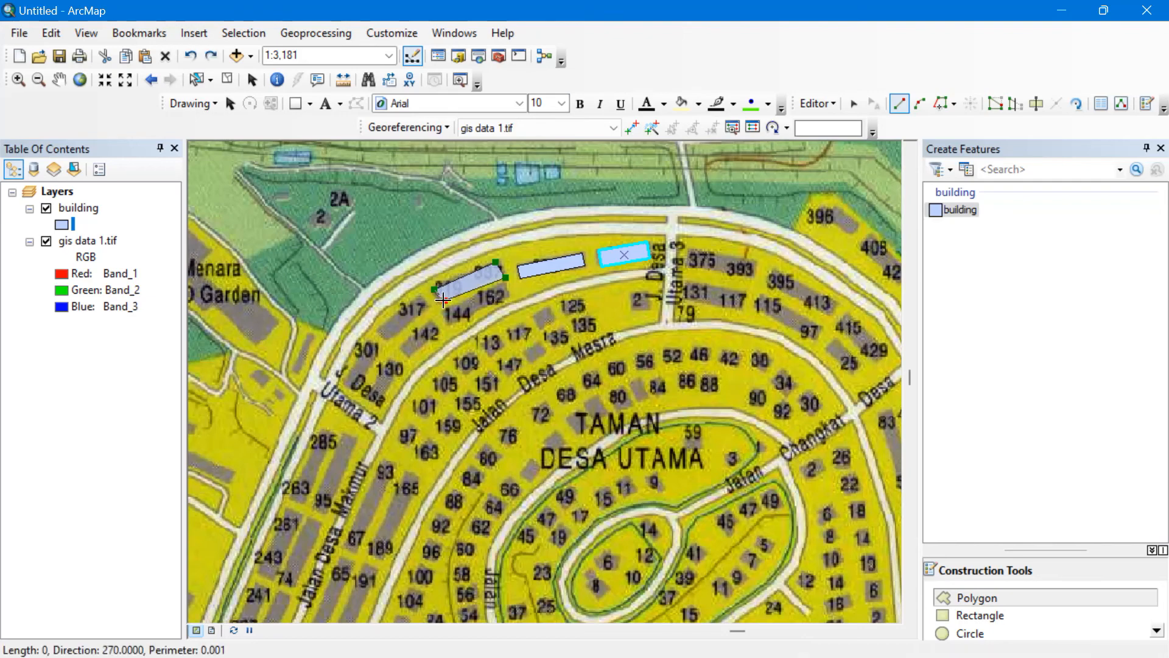
double_click(442, 303)
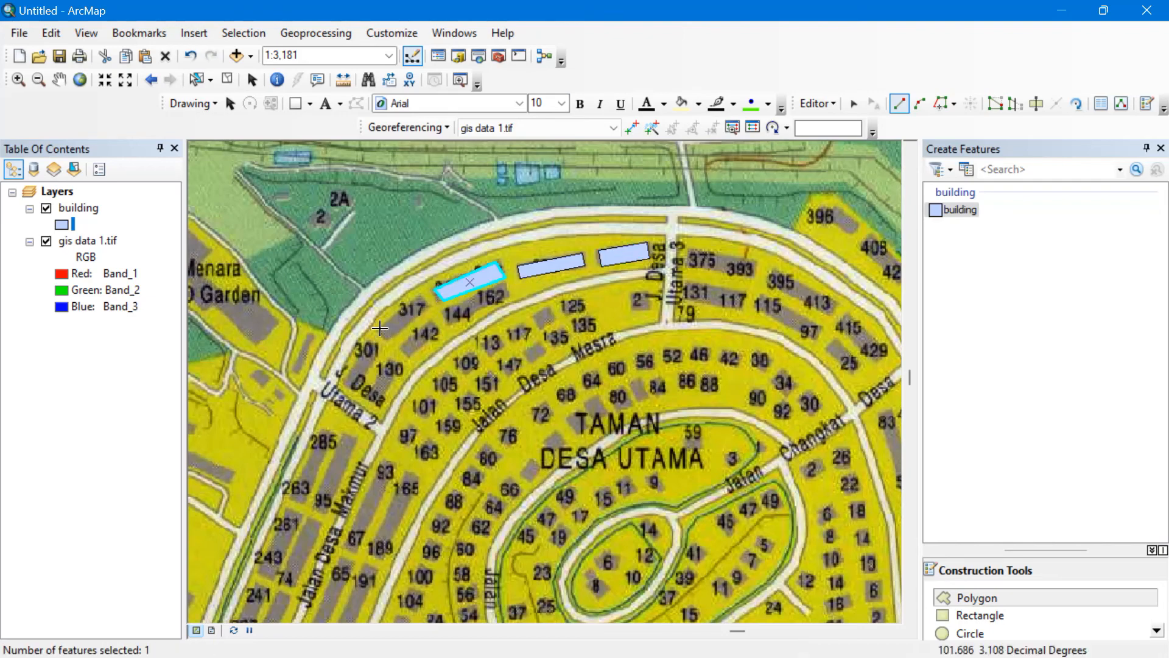
click(381, 329)
click(420, 296)
click(426, 306)
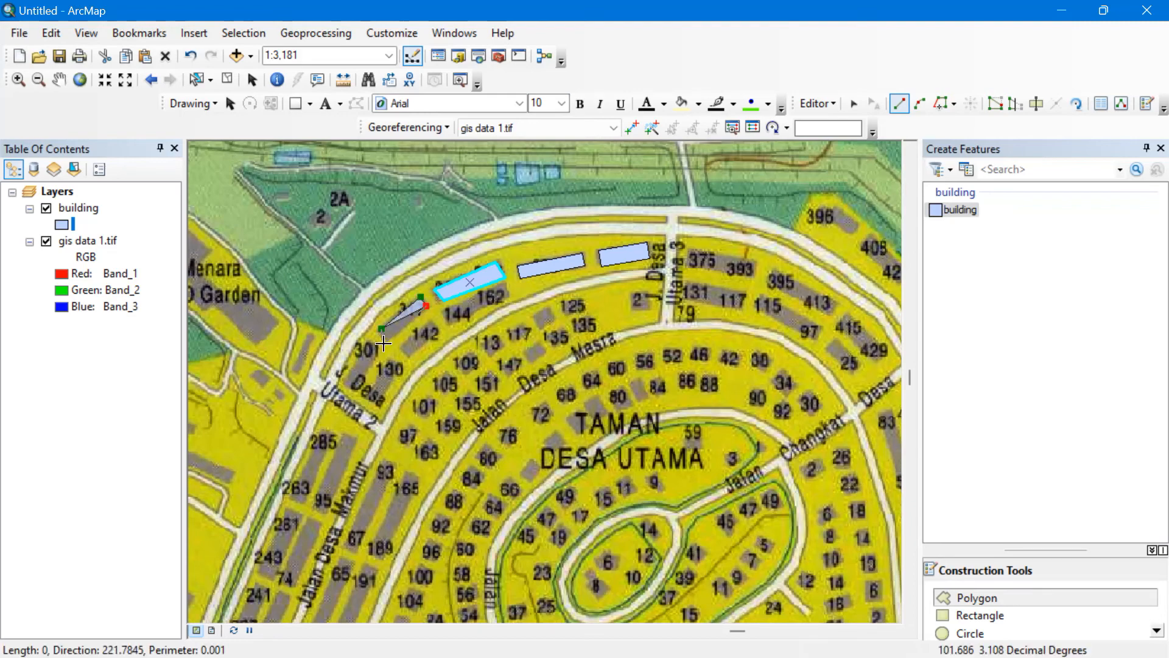
click(388, 338)
key(F2)
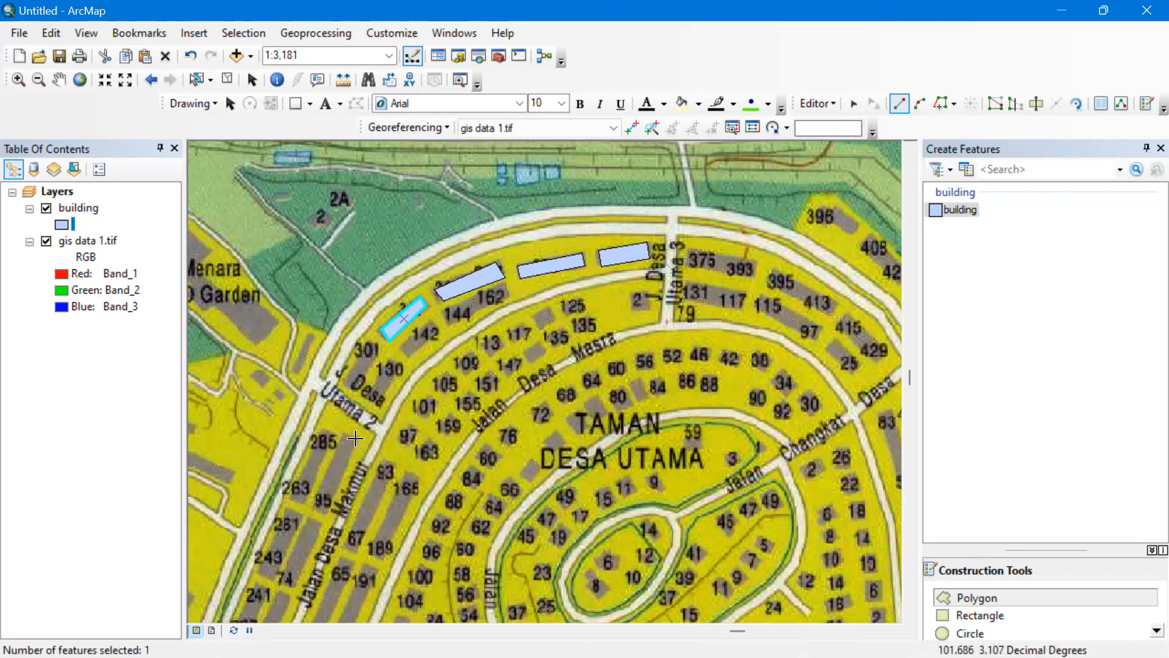
Outline the houses near 285 and beside 67 as building polygons.
click(316, 503)
click(344, 434)
click(354, 438)
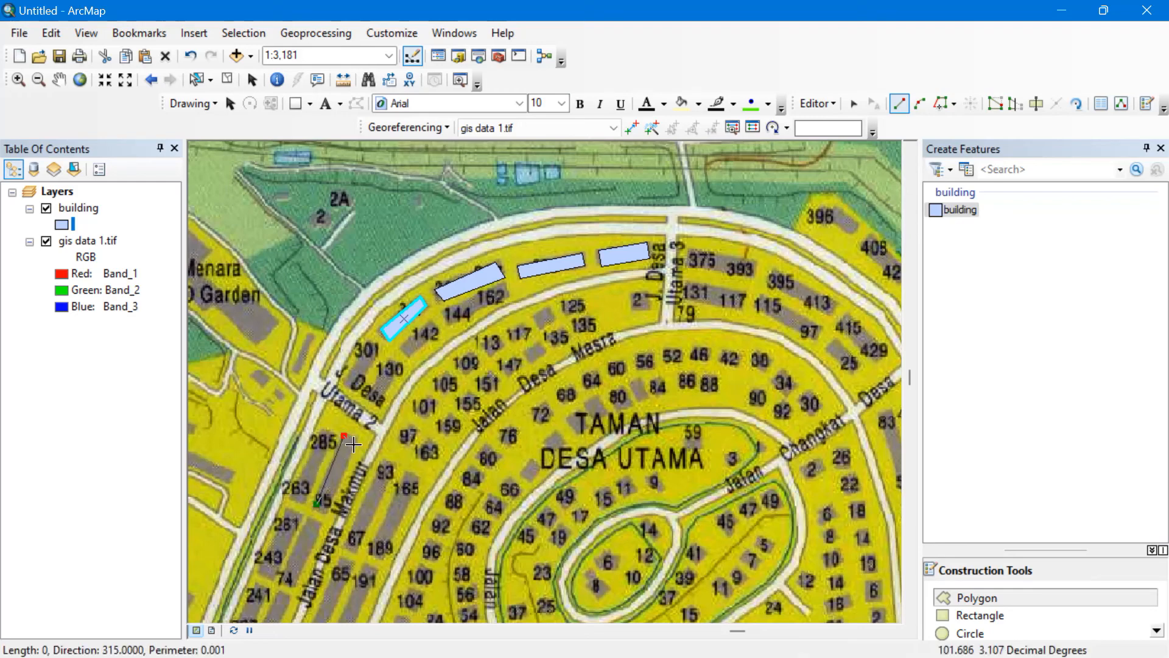
click(329, 506)
double_click(329, 507)
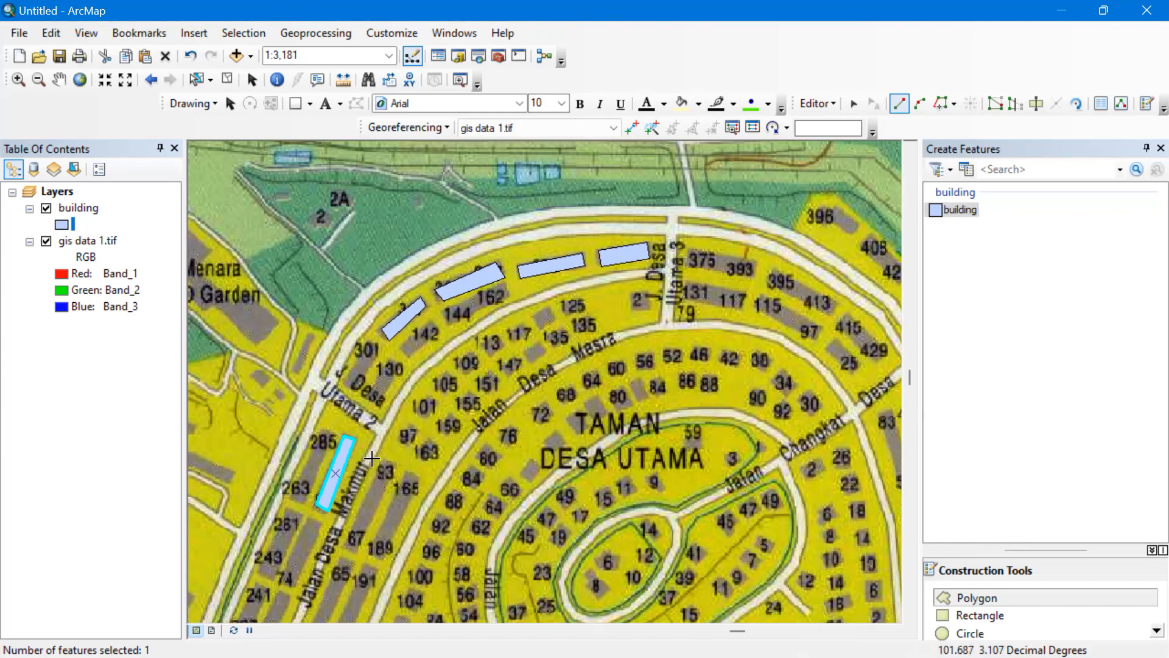
click(342, 546)
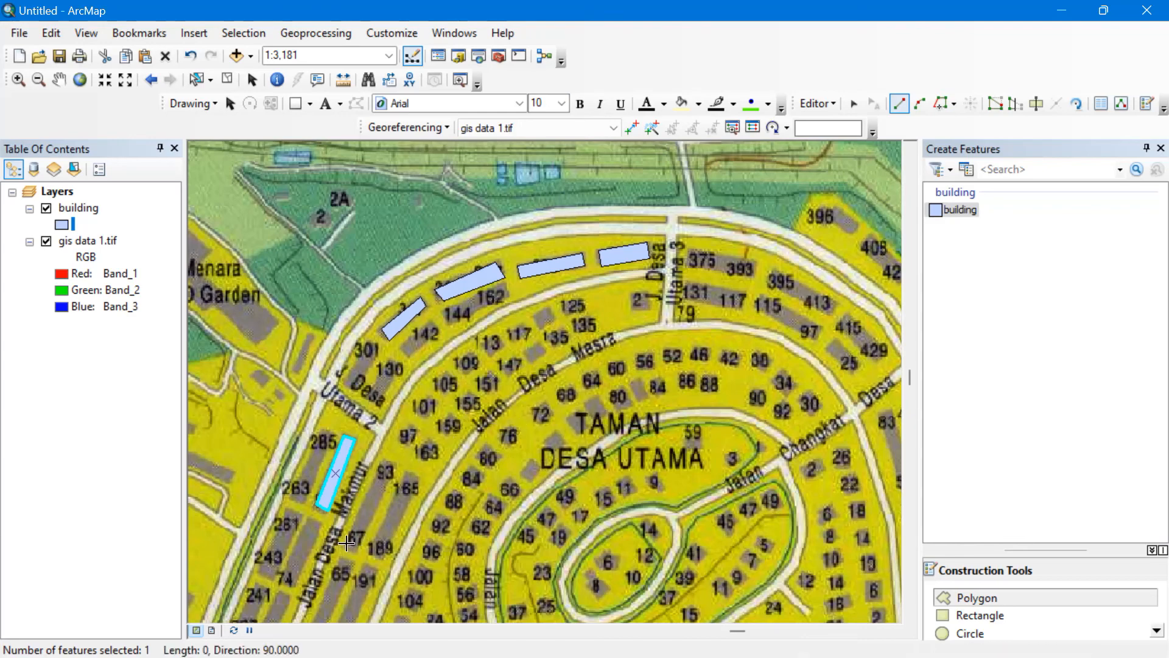
click(395, 469)
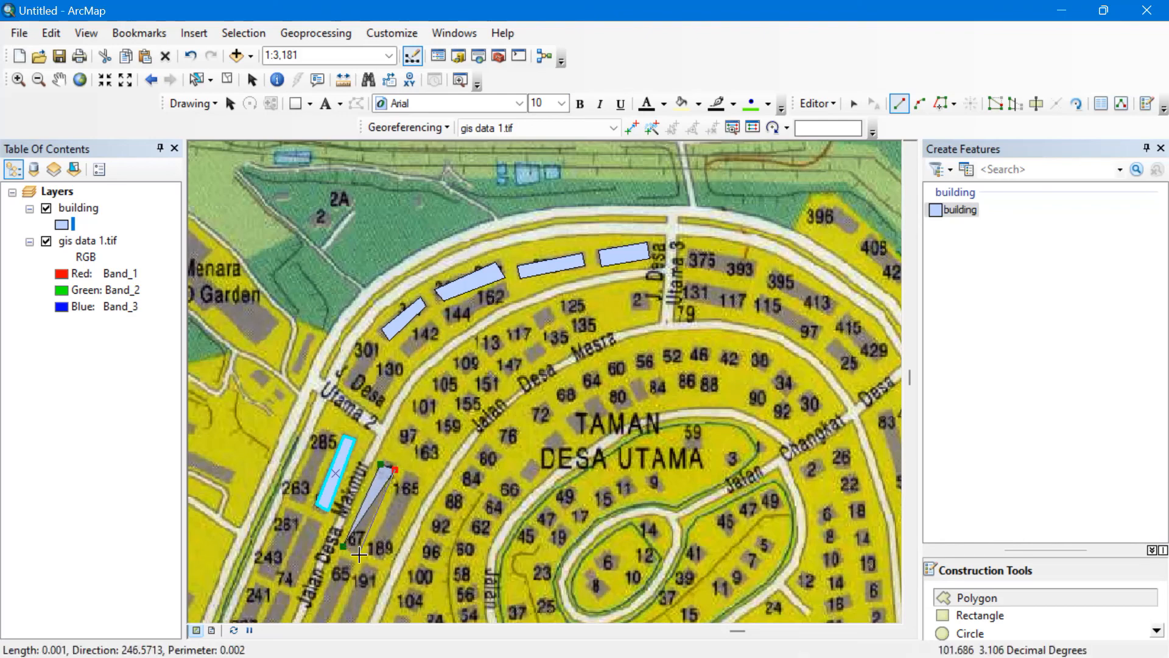
double_click(359, 551)
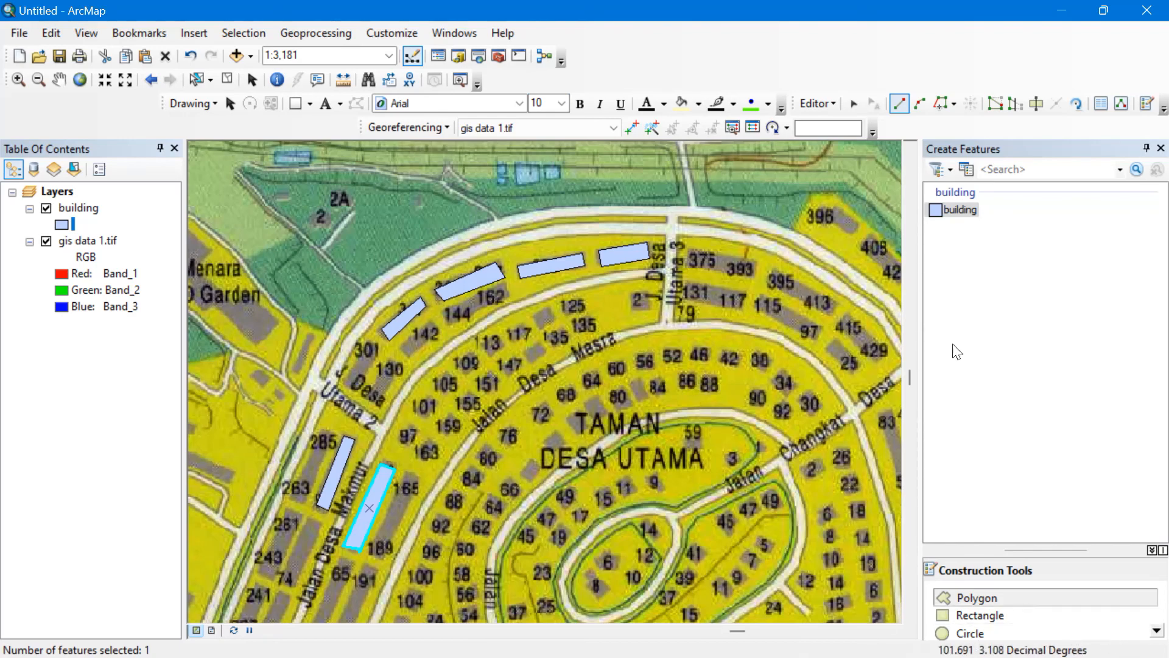
click(832, 108)
End the building edit session, close Create Features, and show the Catalog window.
click(835, 156)
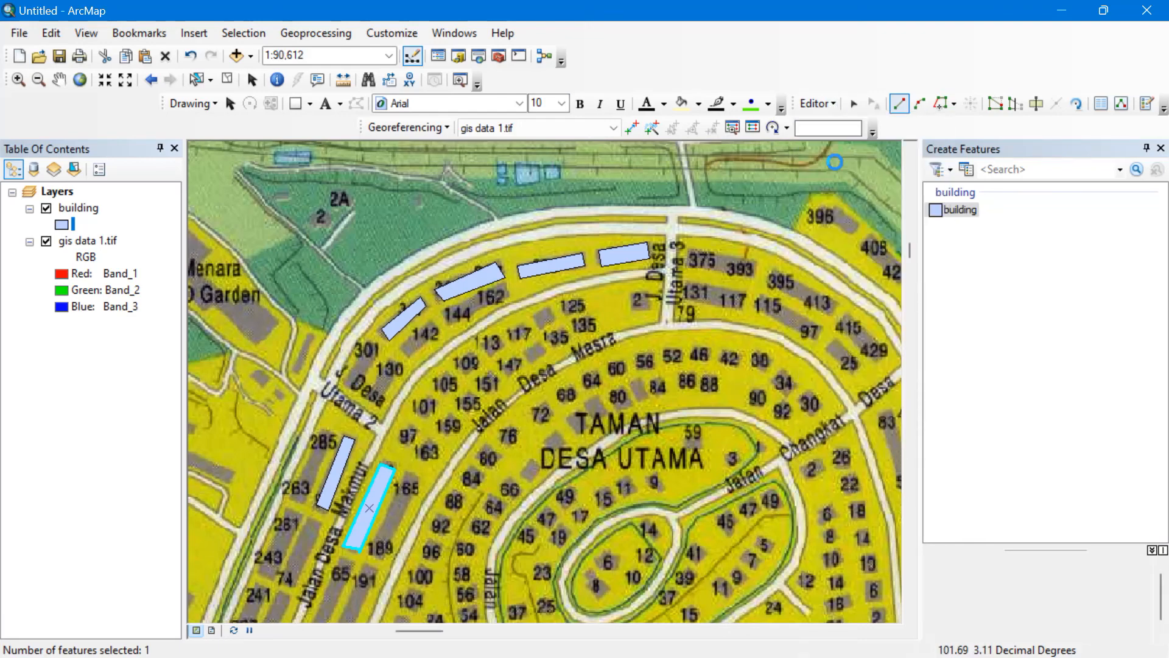
click(816, 104)
click(823, 140)
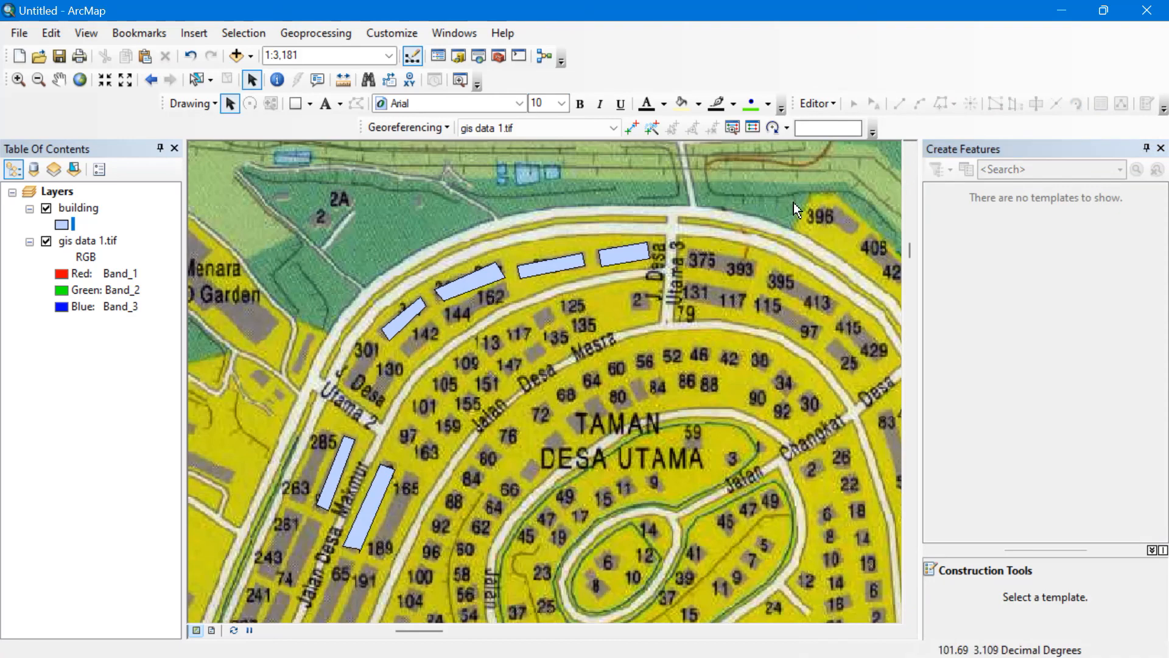
click(1160, 149)
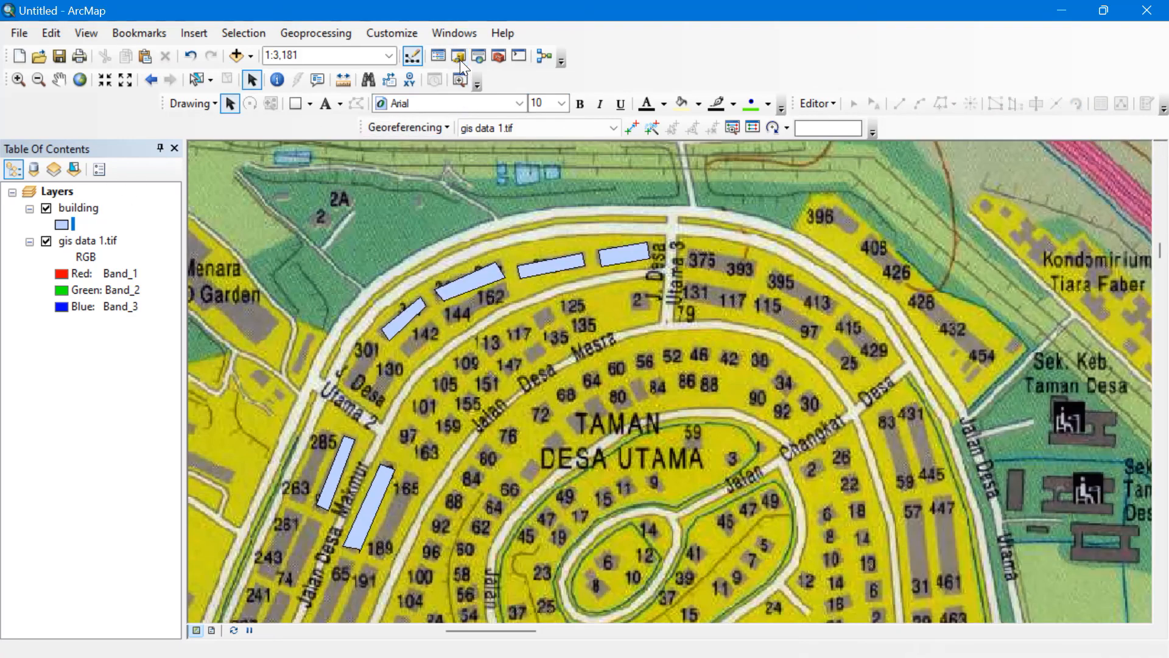
click(459, 59)
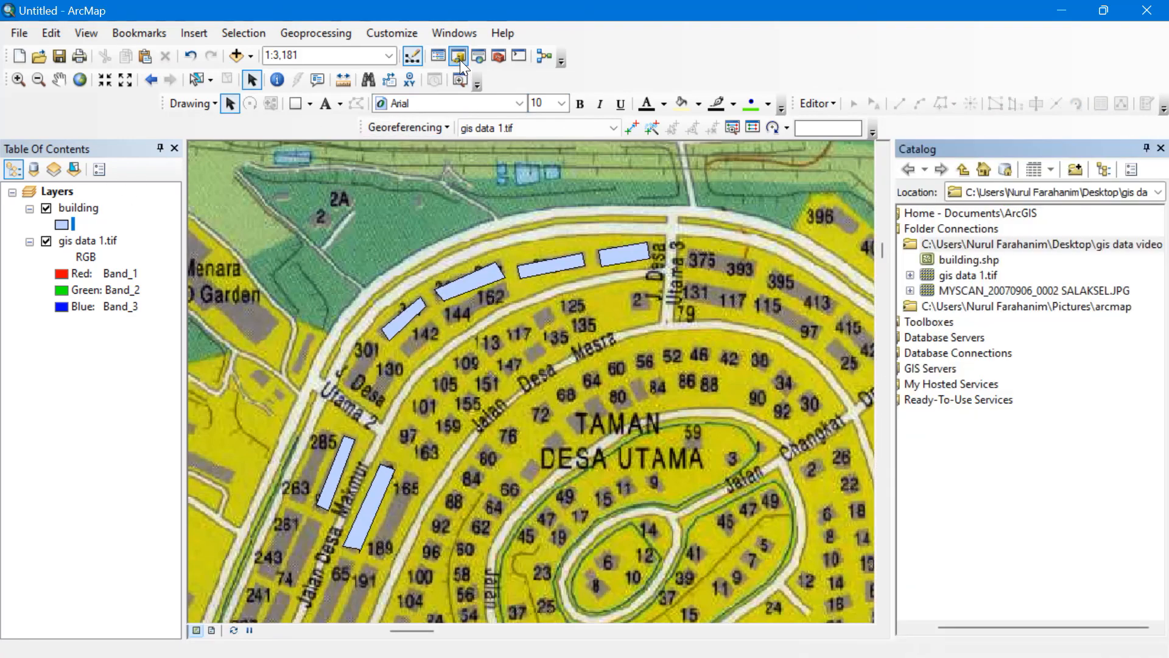
Define a new Polyline shapefile named 'highway' in the project folder and edit its coordinate system.
right_click(1042, 246)
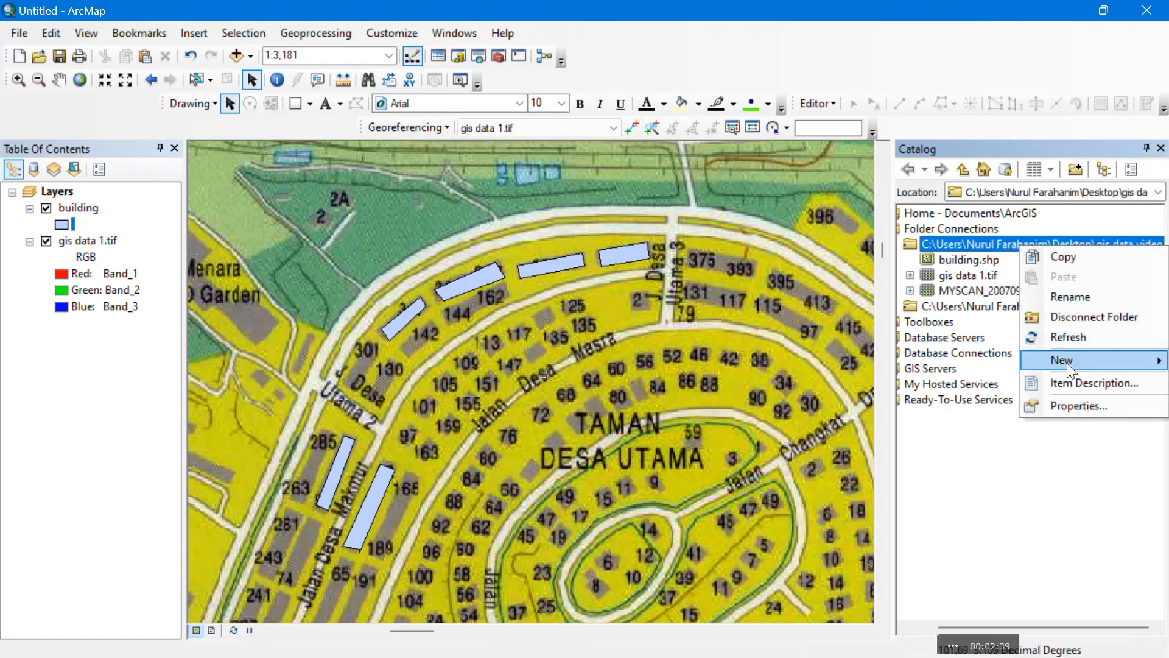
mouse_move(1067, 363)
click(949, 500)
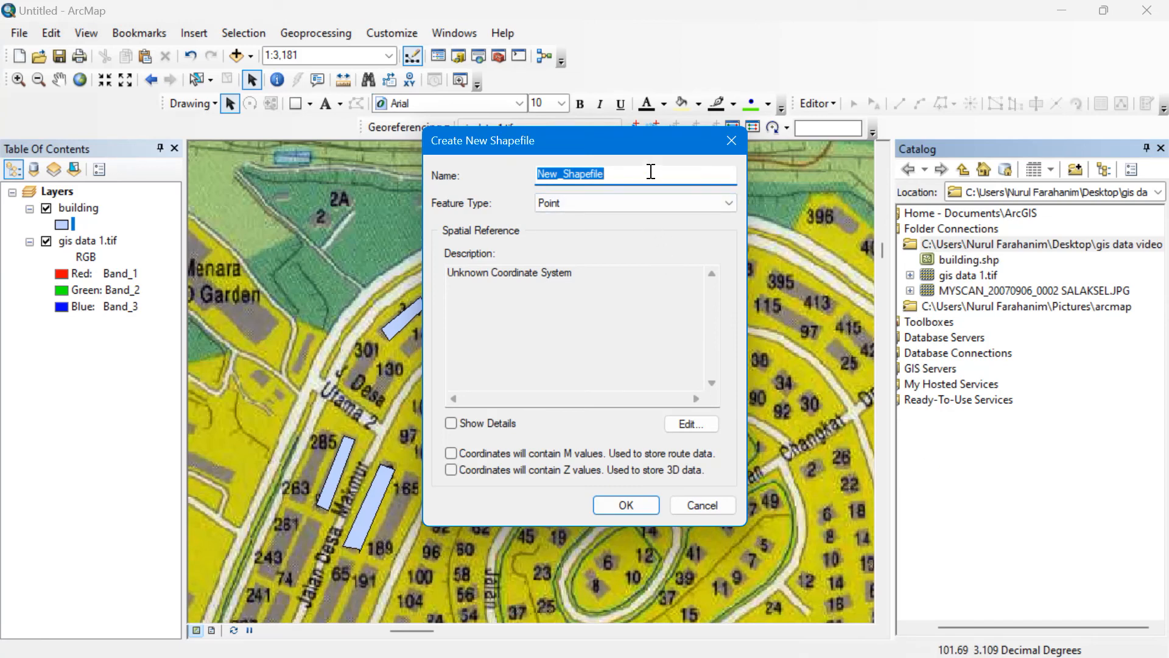
text(r)
key(BackSpace)
text(highway)
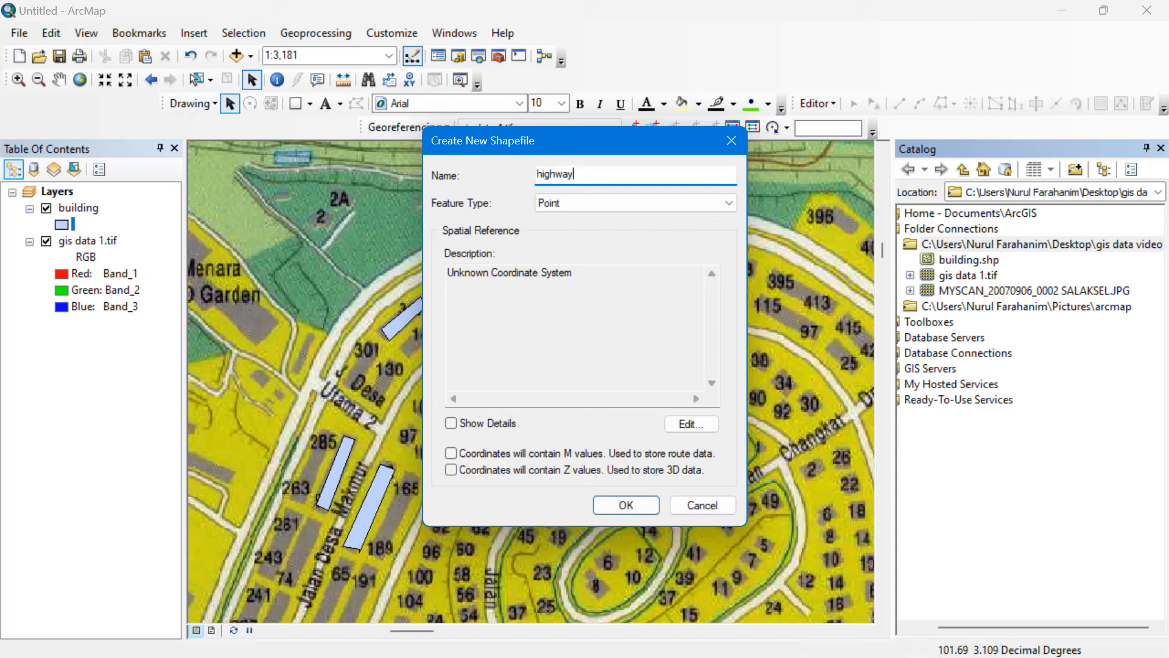
click(637, 203)
click(620, 235)
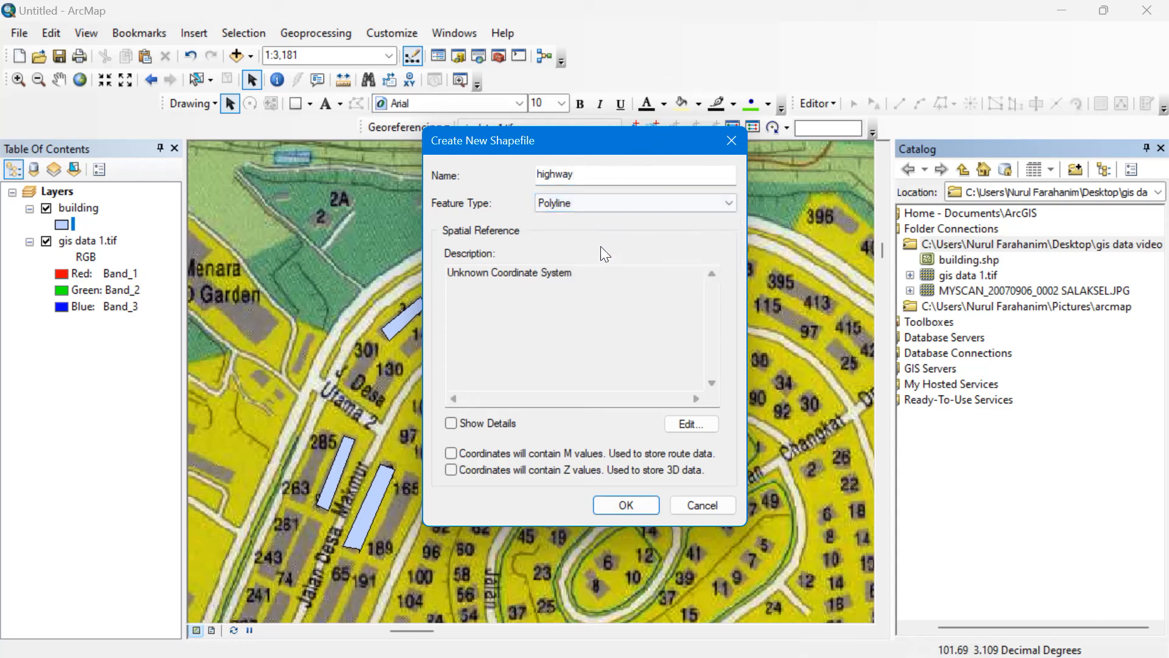
click(694, 424)
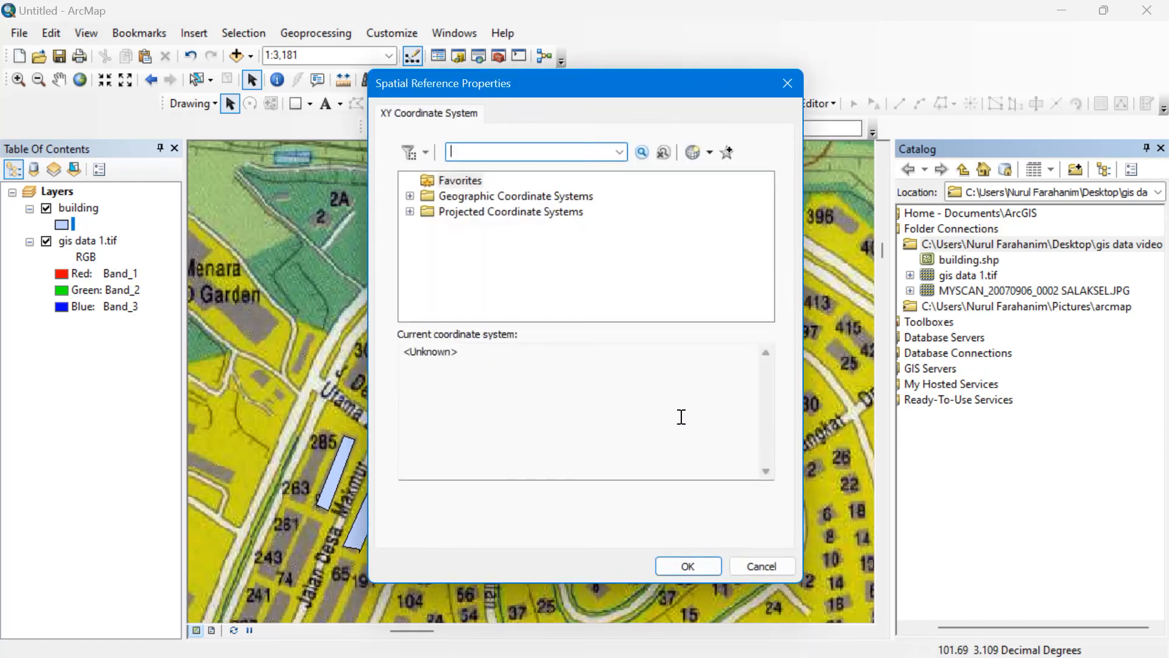
Import the GCS_Kertau_RSO coordinate system from building.shp into the highway shapefile.
click(692, 153)
click(725, 193)
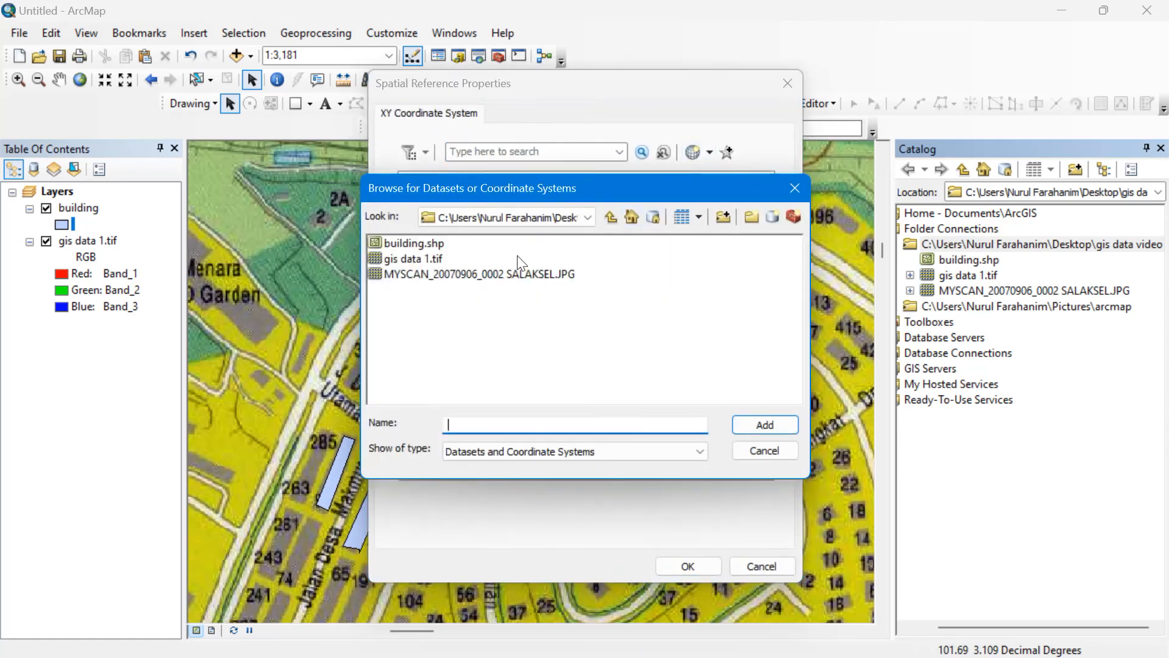
click(425, 242)
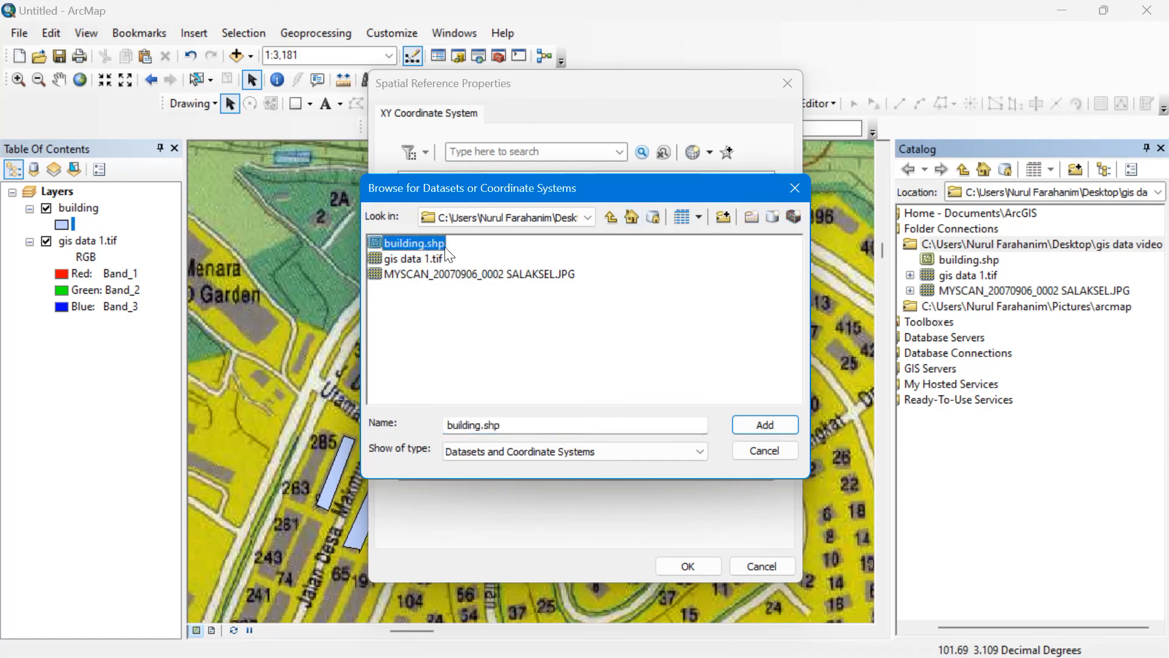
click(783, 425)
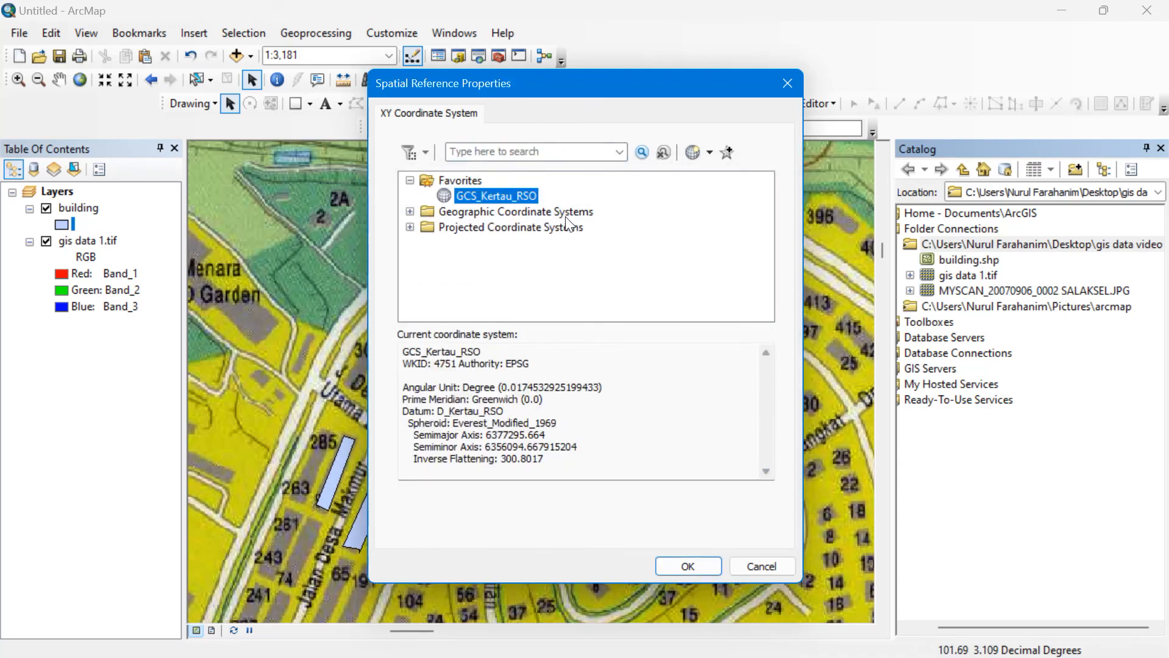
click(688, 566)
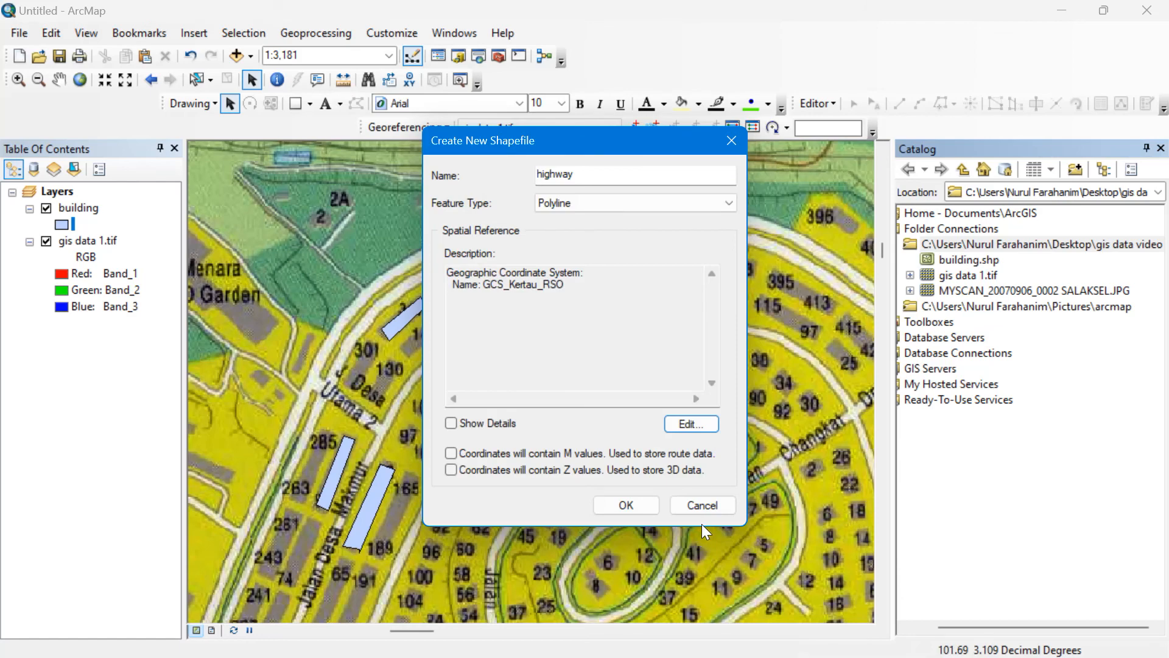
Create the highway shapefile and close the Catalog panel.
click(627, 504)
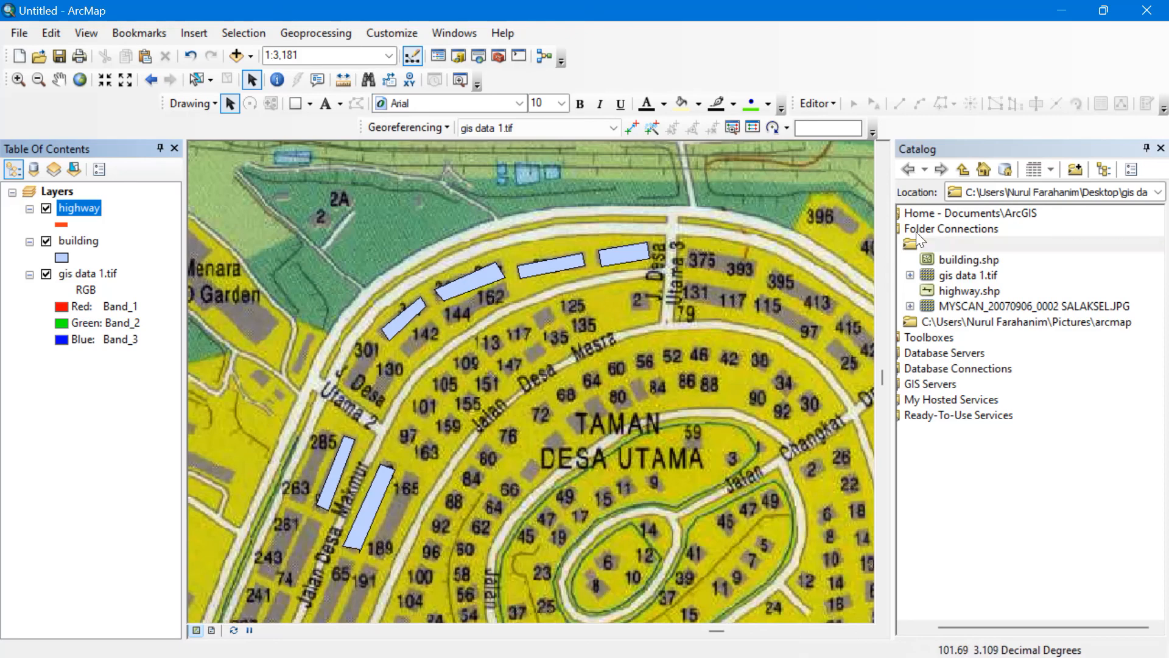
click(1145, 148)
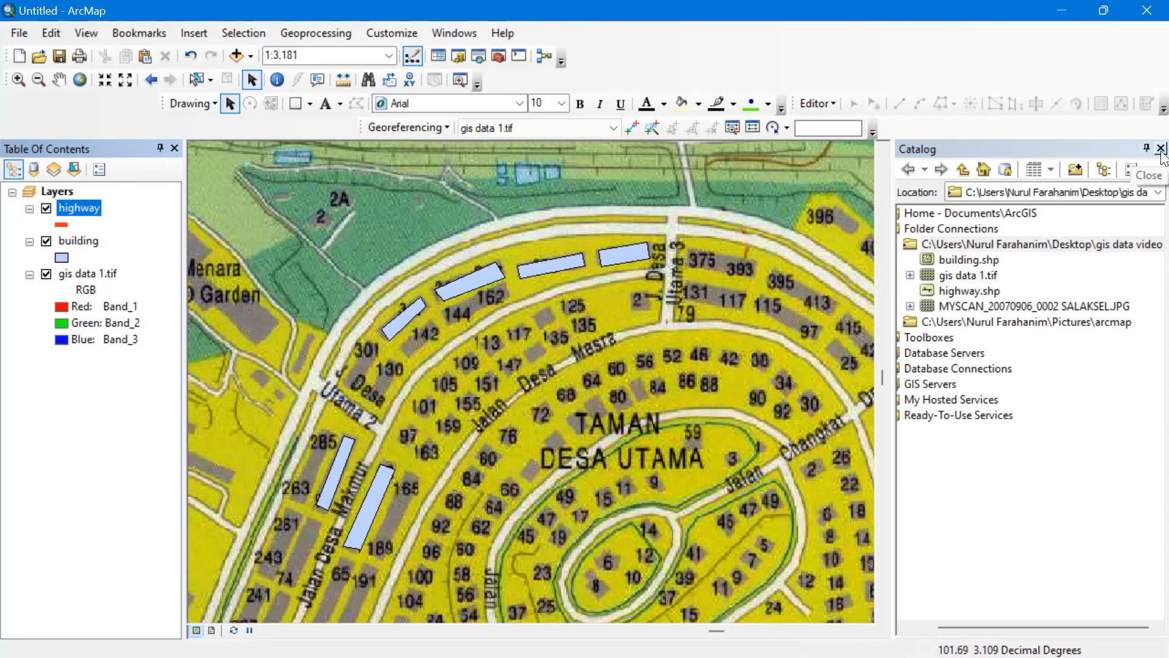
scroll(551, 388, up, 1)
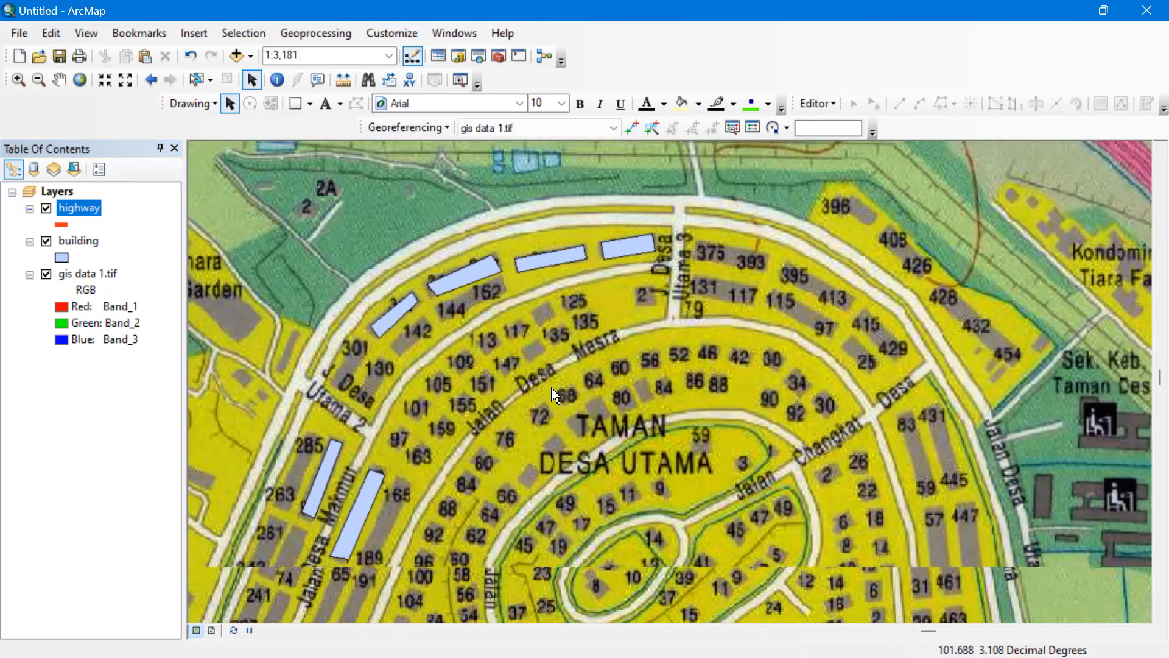
Zoom to the gis data 1.tif layer, then zoom in on the highway beside Taman Seputeh.
right_click(82, 270)
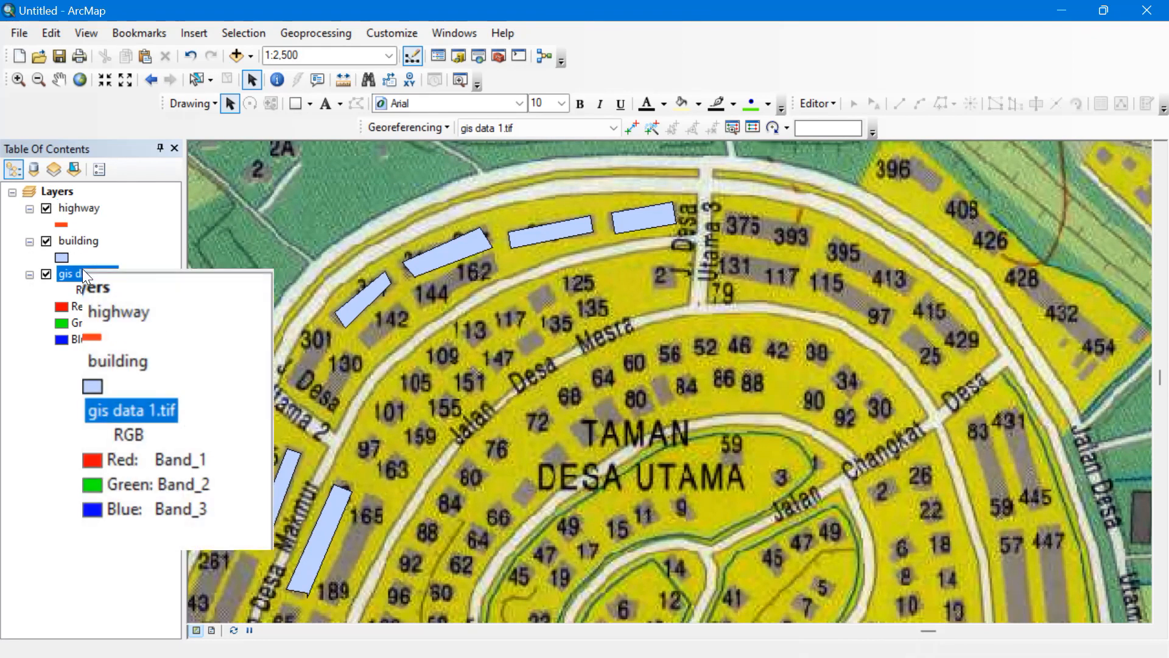
click(135, 360)
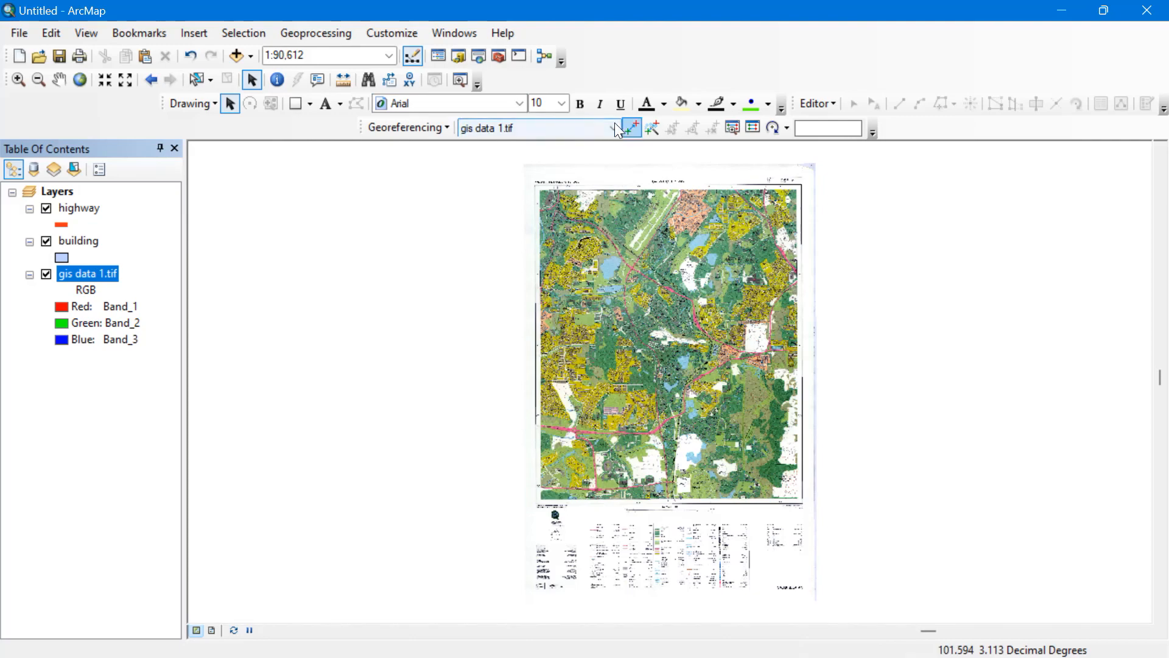
click(18, 80)
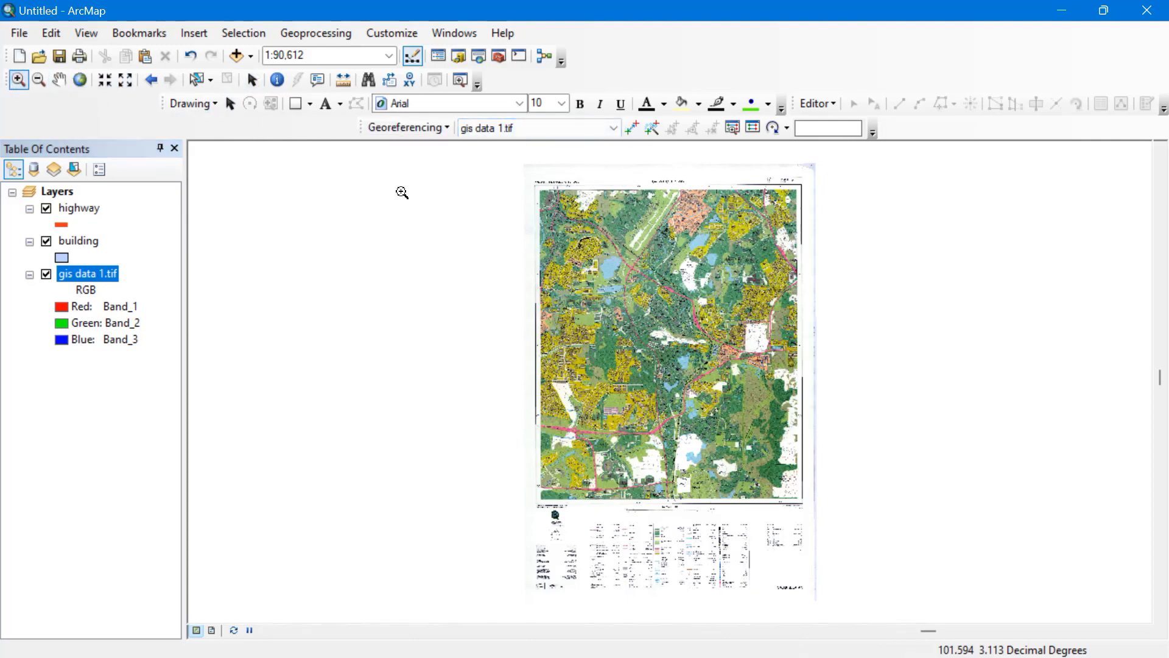
drag(514, 183, 635, 259)
click(569, 314)
drag(736, 376, 619, 371)
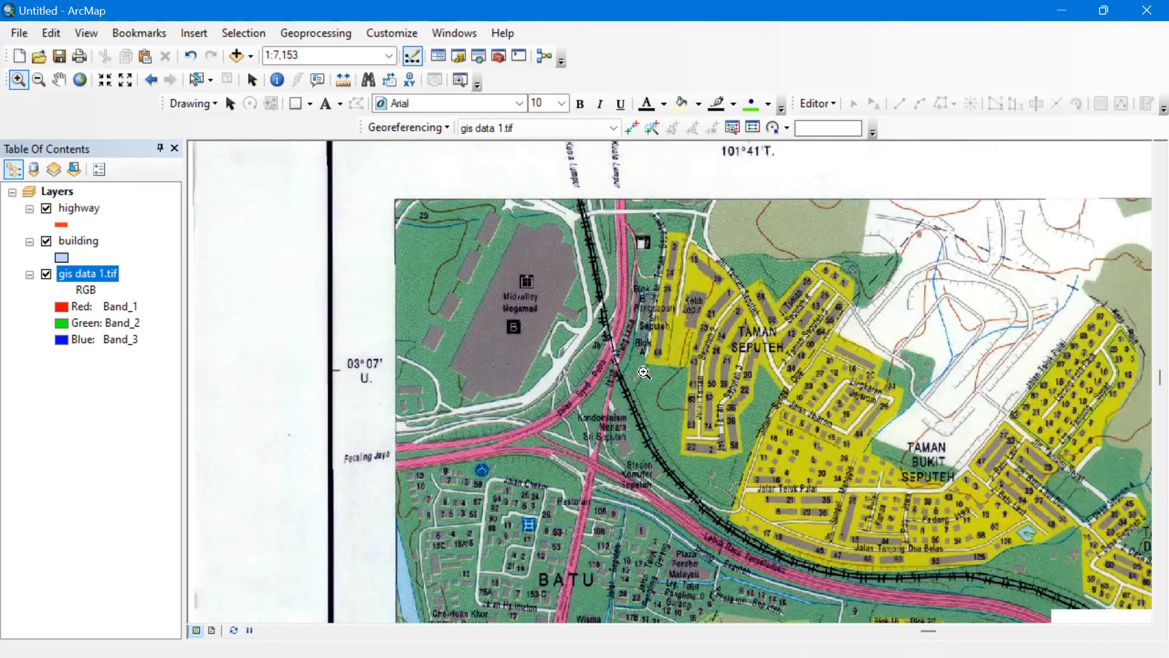
Start editing past the spatial reference warning and select the highway line template.
click(827, 107)
click(831, 128)
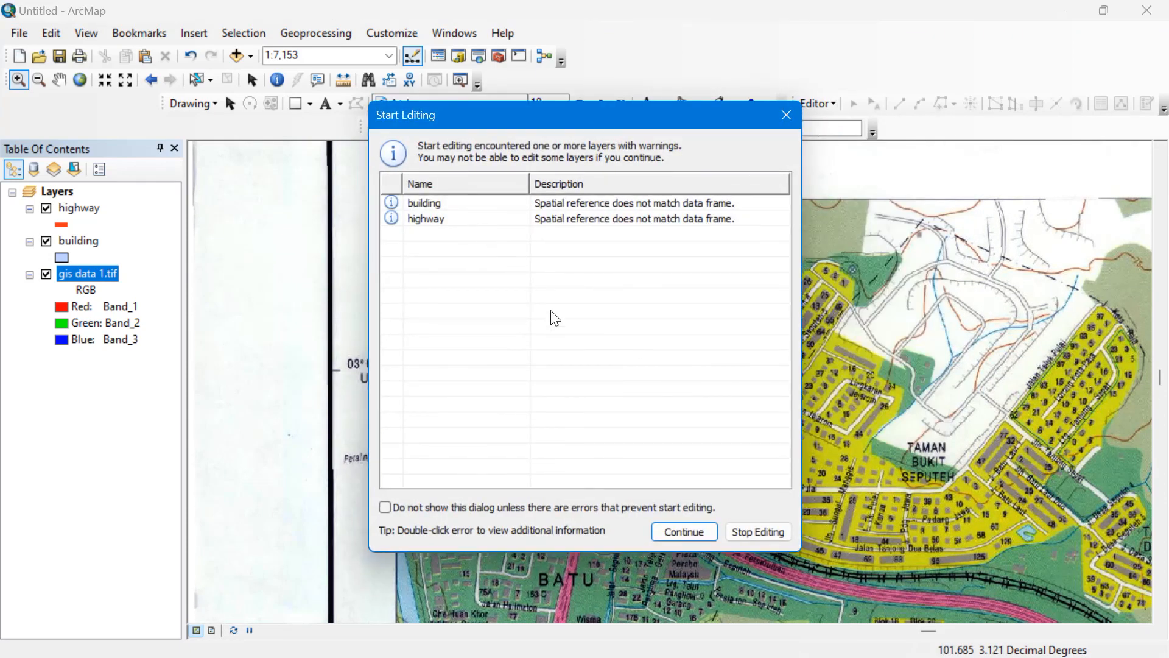
click(683, 532)
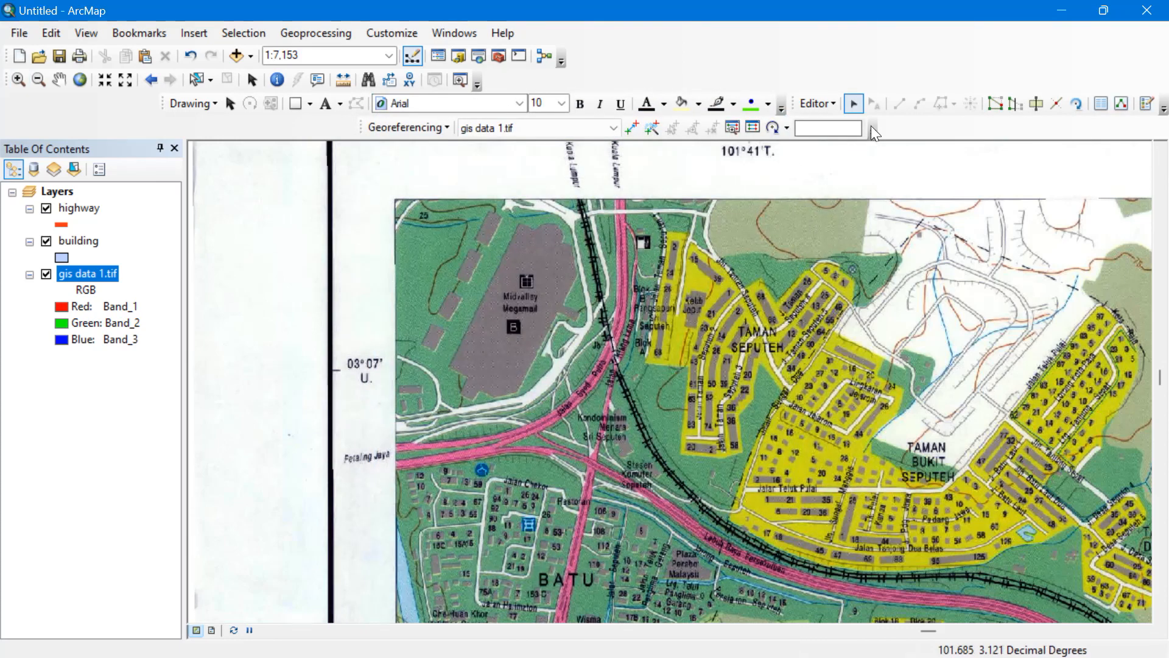
click(1147, 104)
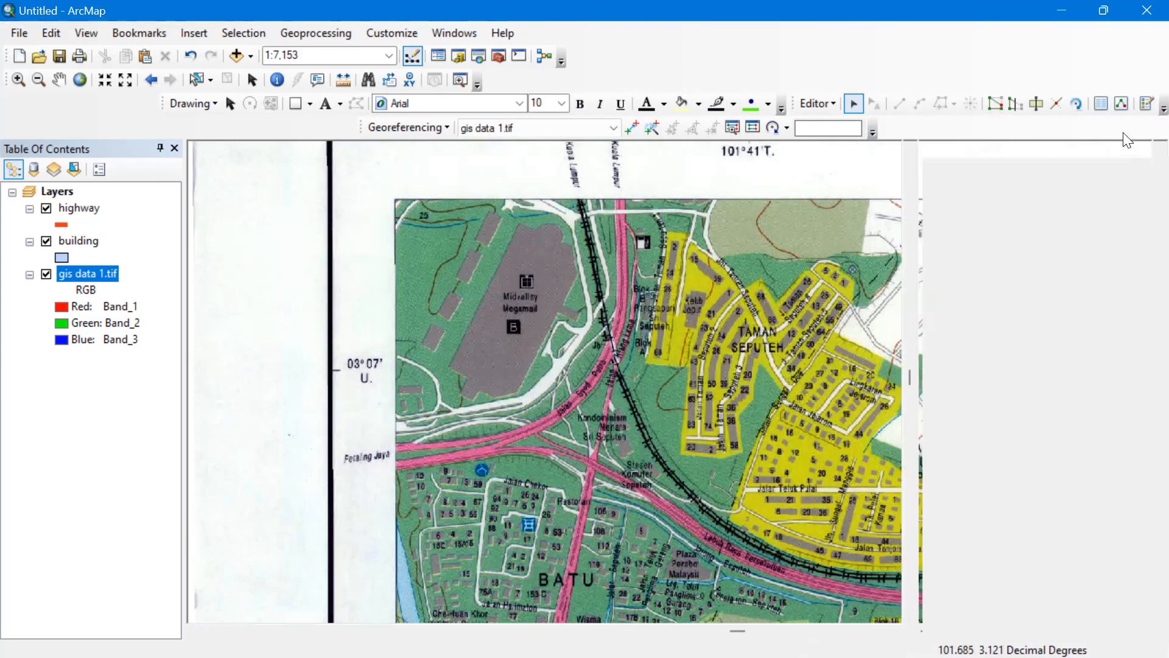
click(965, 246)
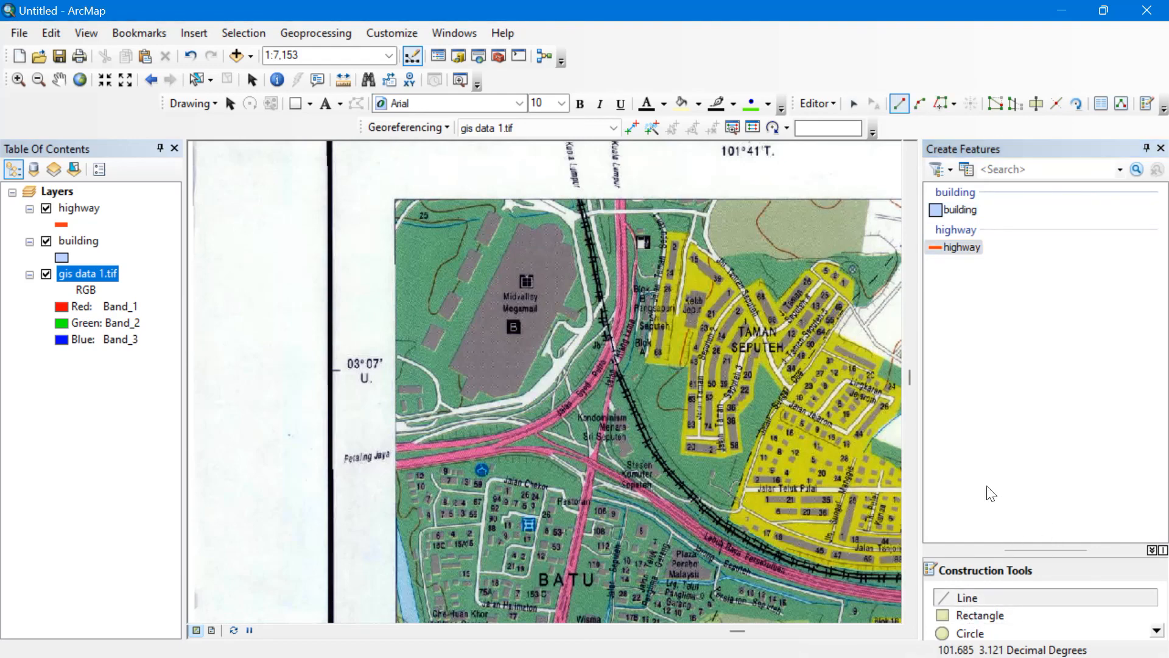
Trace the highway from the top of the sheet southwest to the left map edge.
click(622, 200)
click(620, 278)
click(619, 331)
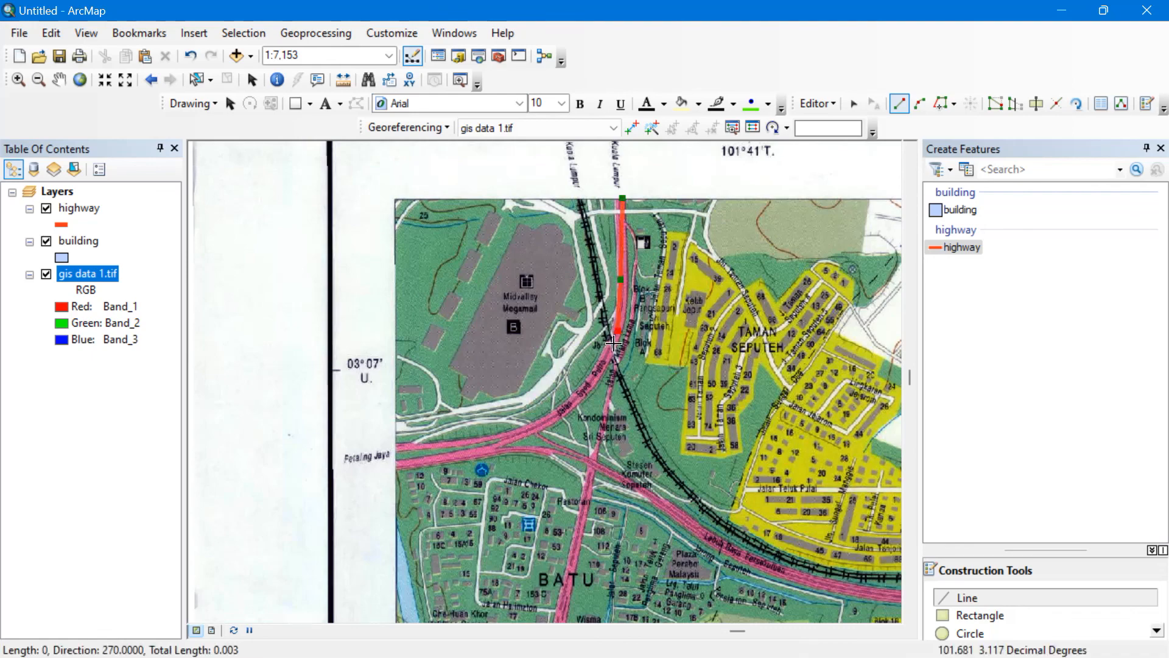
click(604, 368)
click(570, 403)
click(536, 428)
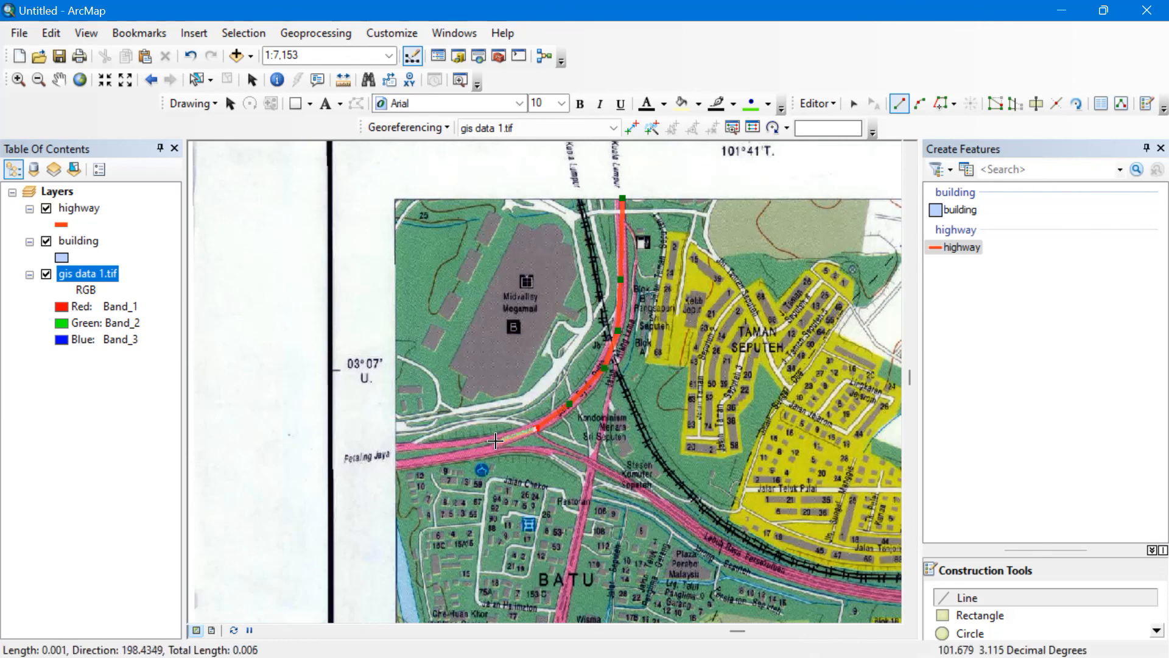
click(489, 436)
click(431, 447)
double_click(389, 445)
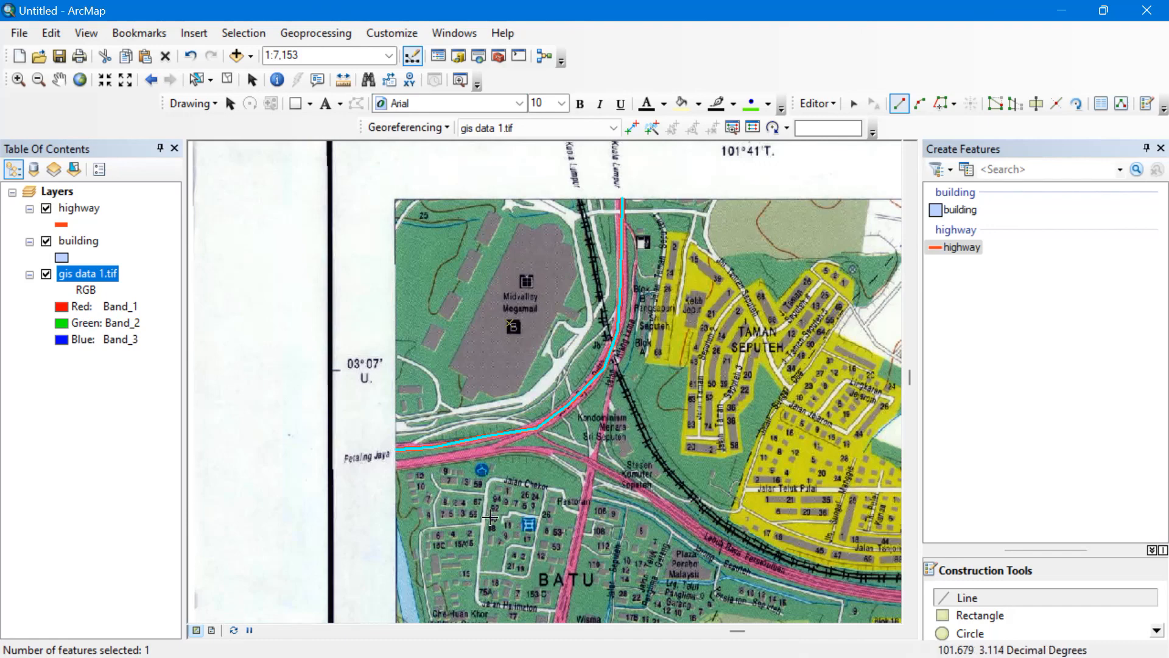
Trace a second highway stretch eastward from the road's left end.
click(397, 466)
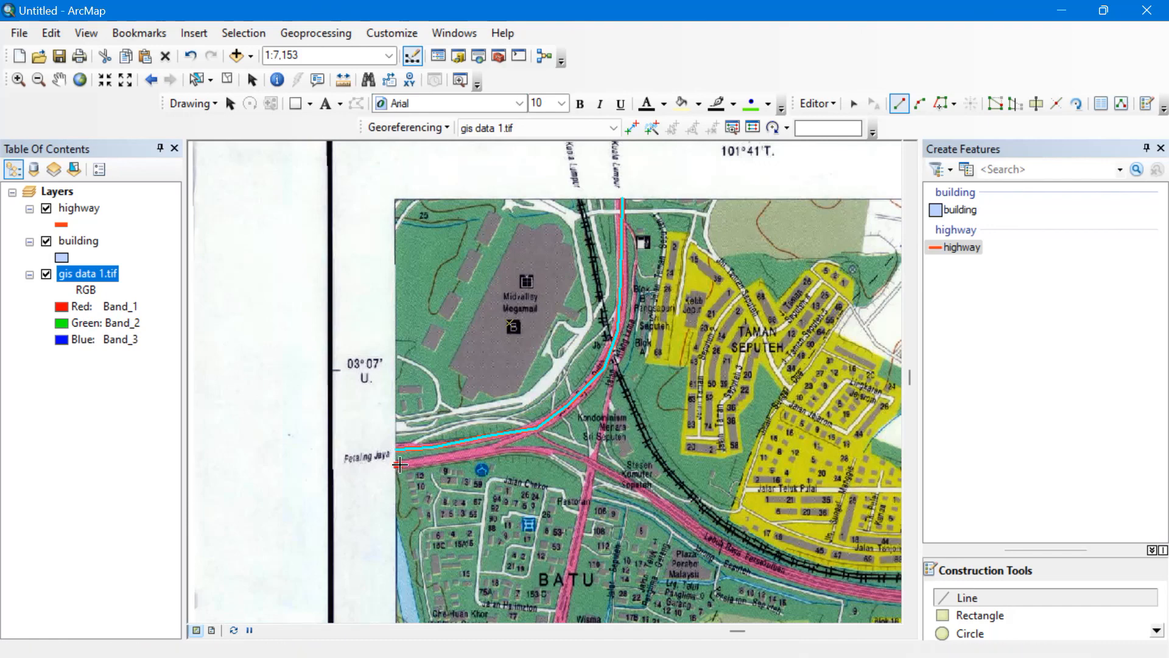
click(468, 455)
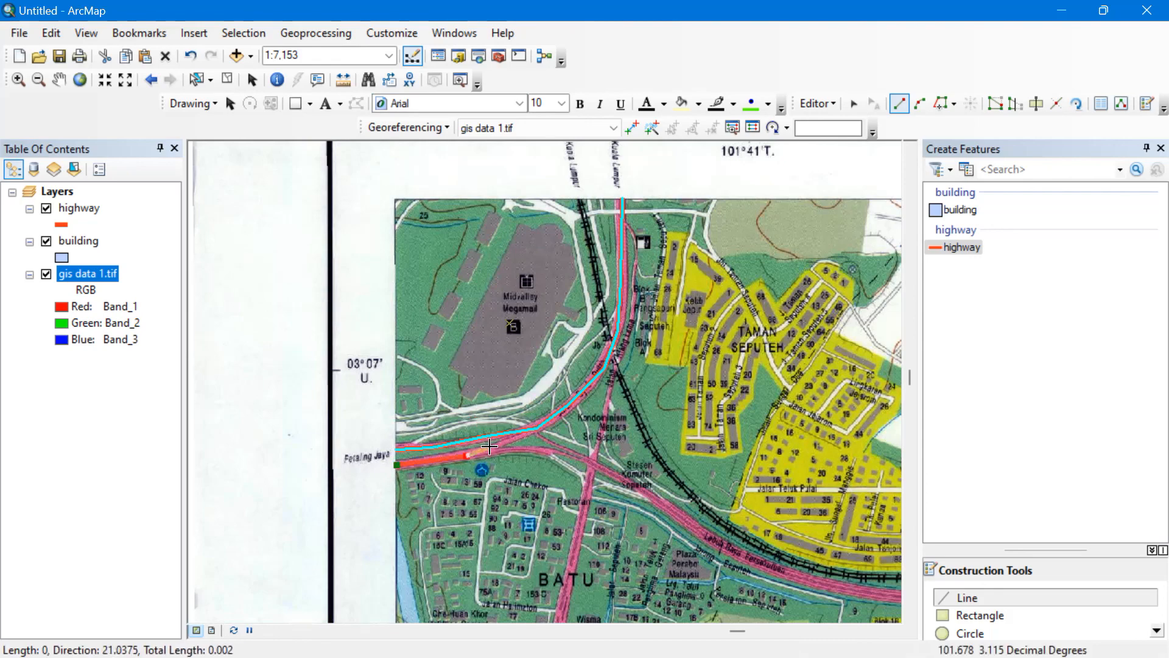
click(490, 446)
click(511, 432)
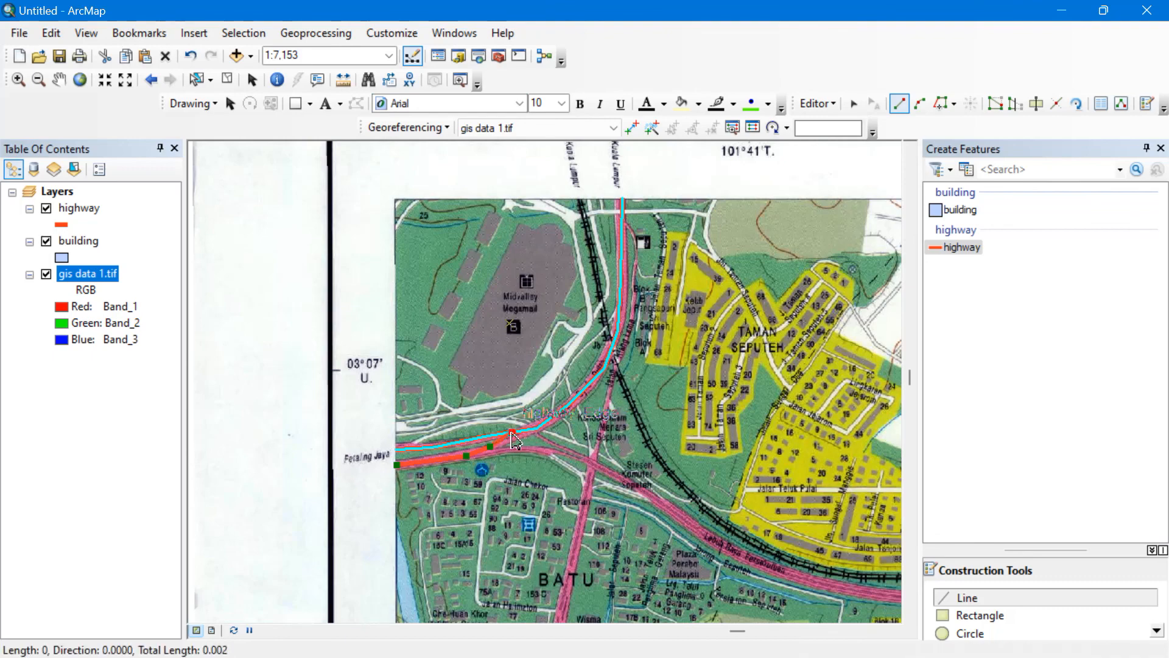
double_click(539, 438)
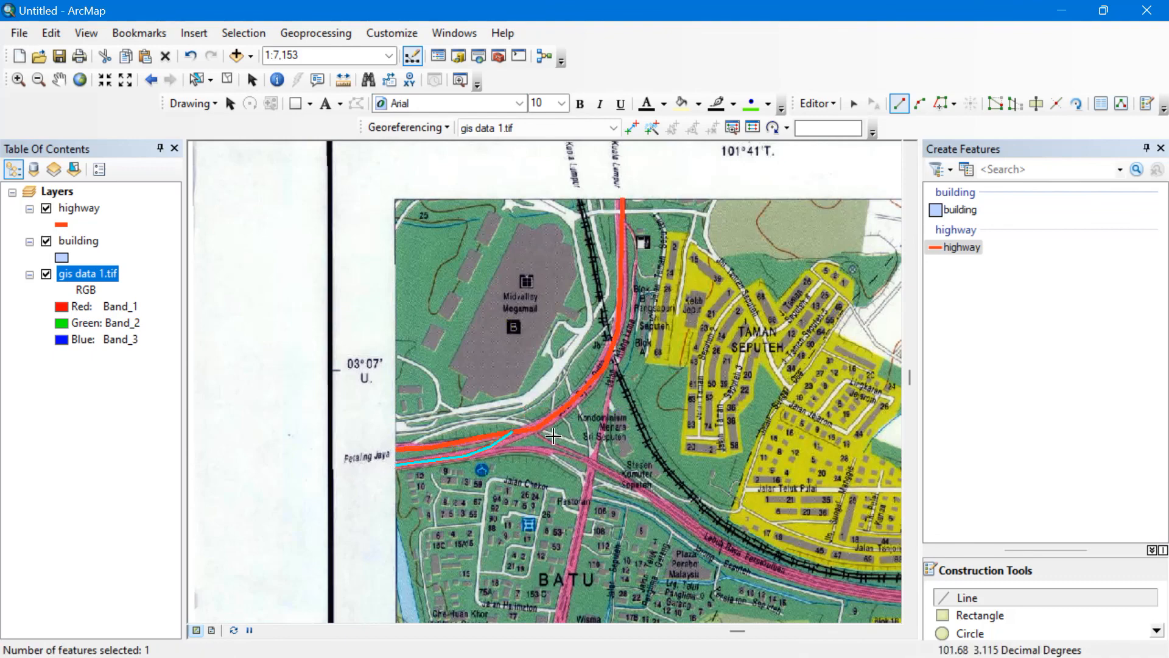